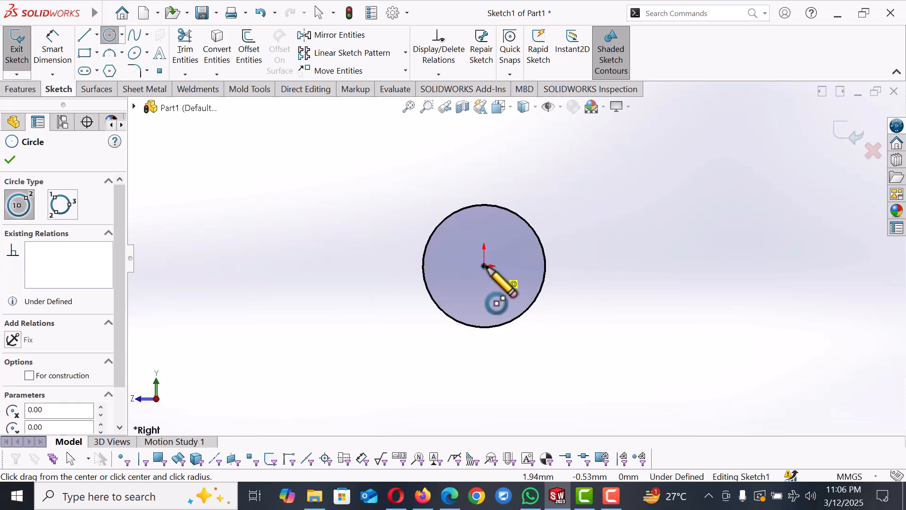
Step: Draw a circle about 28 mm in diameter at the origin and dimension the outer circle's diameter to 60 mm
left_click_drag(484, 266, 510, 280)
right_click_drag(591, 307, 592, 227)
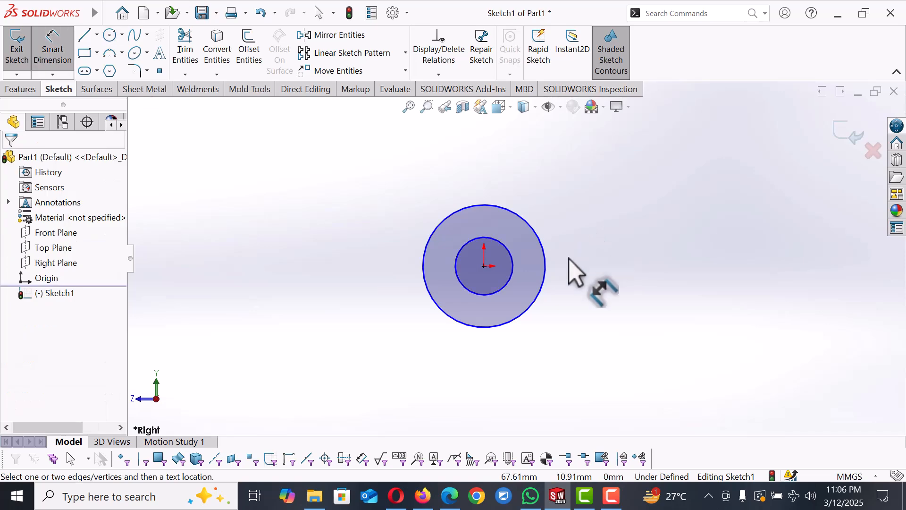
left_click(546, 280)
left_click(600, 281)
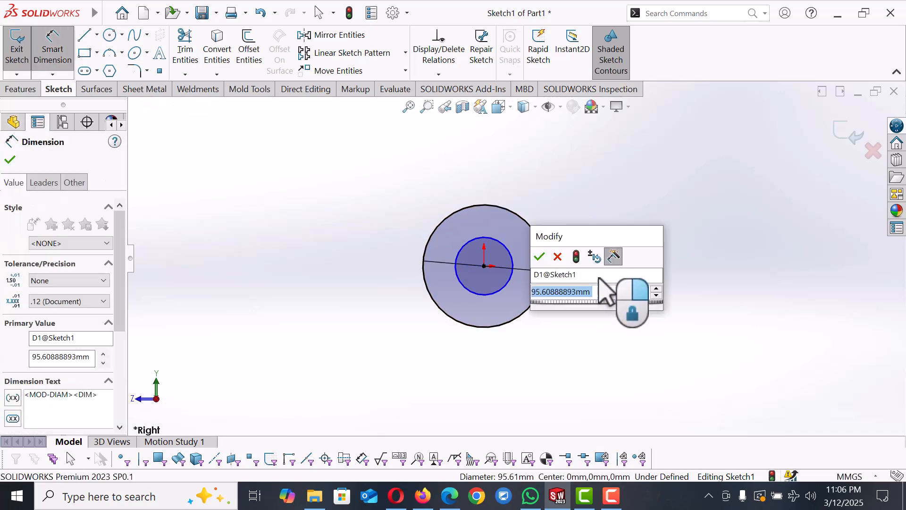
type("60")
key("Return")
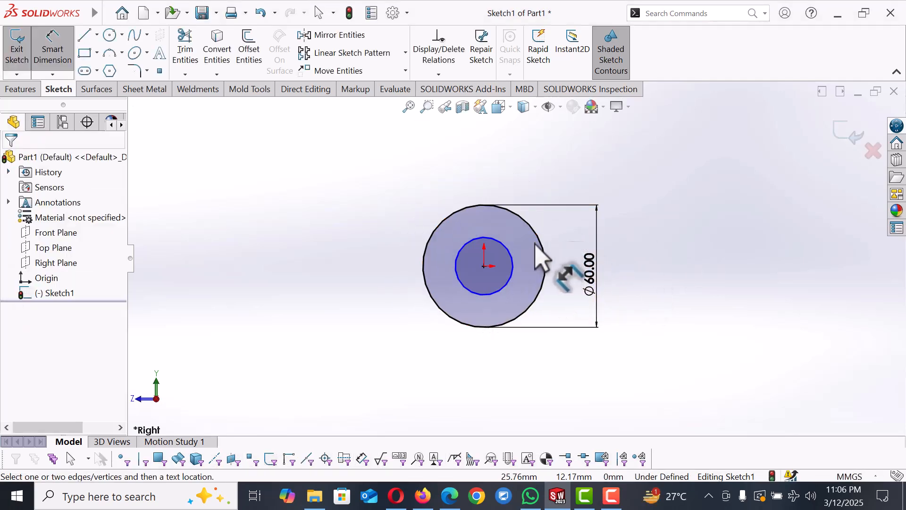
Step: Dimension the inner circle's diameter to 30 mm
left_click(510, 252)
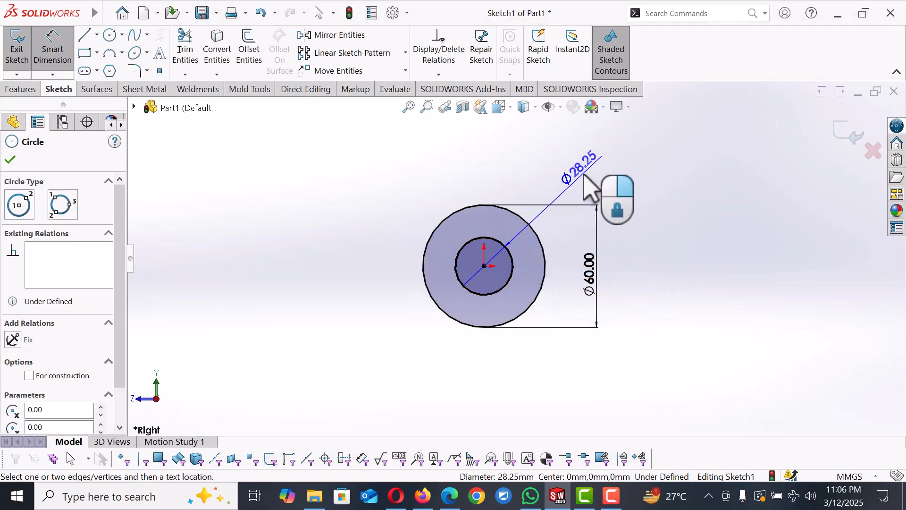
left_click(586, 175)
type("30")
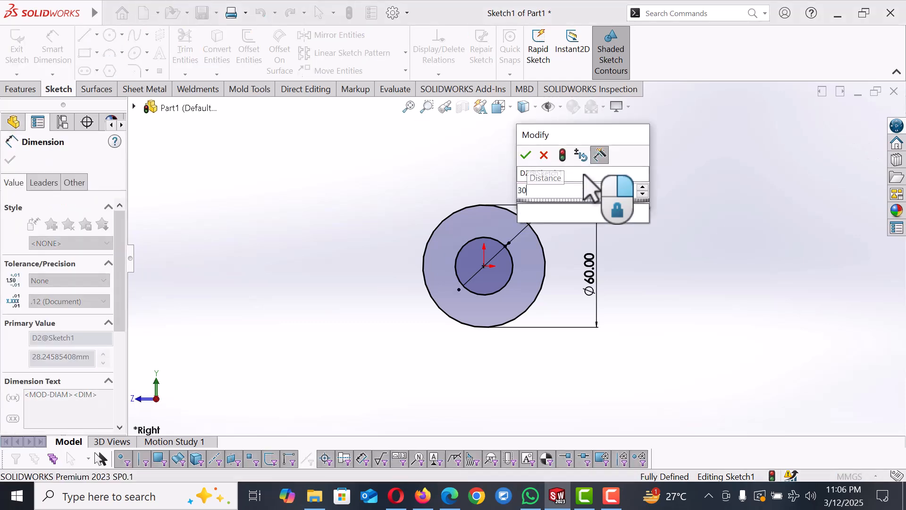
key("Return")
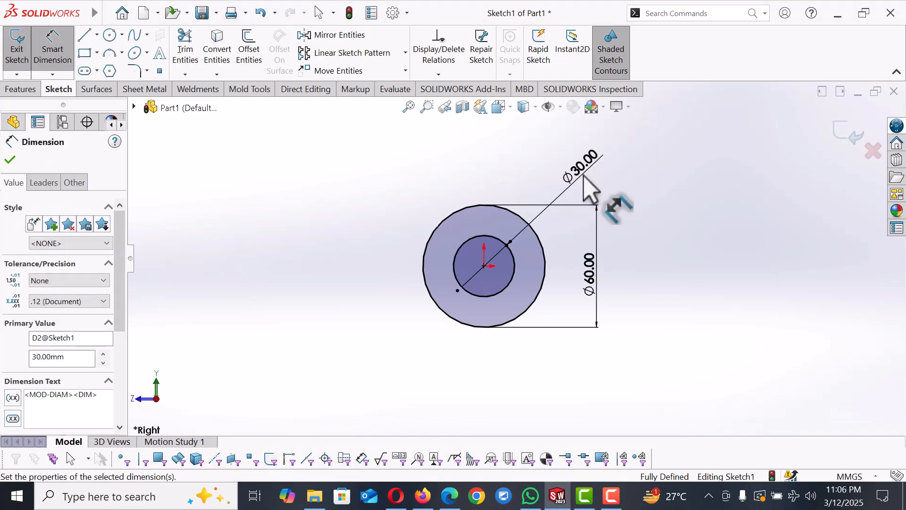
Step: Sketch two concentric circles directly above the origin, about 43 mm and 25 mm in diameter
scroll(588, 187, "up", 3)
key("Escape")
mouse_move(572, 189)
right_mouse_down()
mouse_move(628, 194)
mouse_move(557, 189)
right_mouse_up()
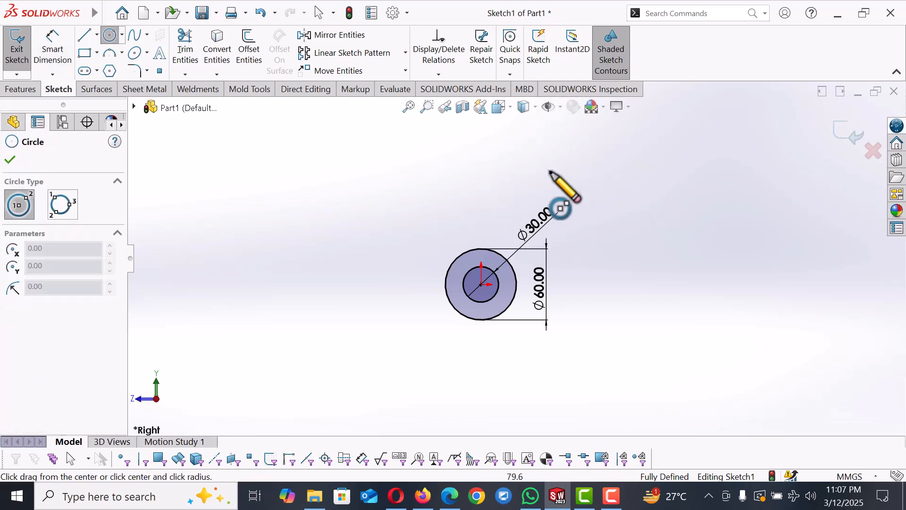
left_click(481, 152)
left_click(494, 172)
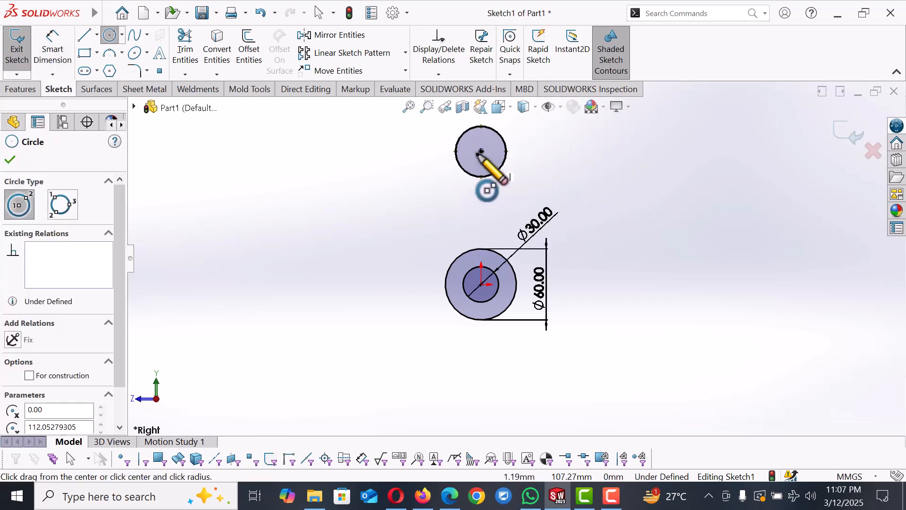
left_click(481, 151)
left_click(492, 163)
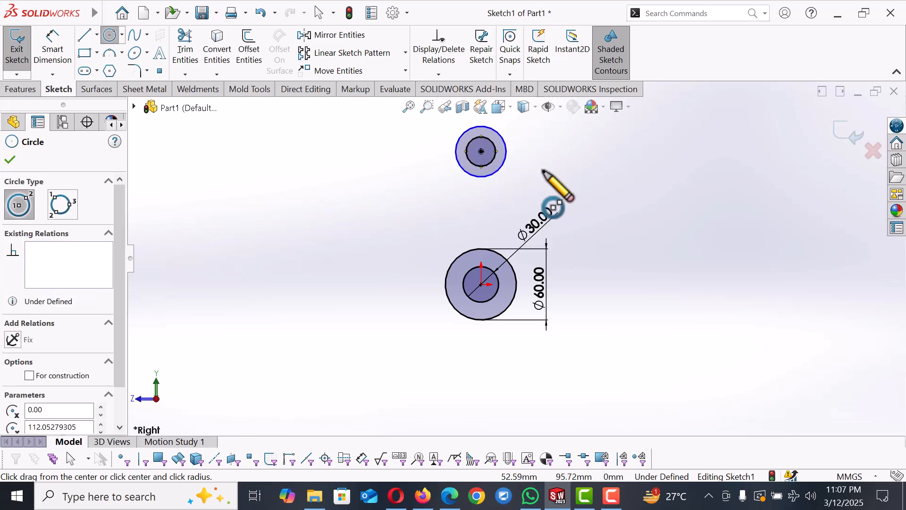
right_click(551, 178)
left_click(571, 182)
Step: Dimension the upper outer circle's diameter to 60 mm
right_click_drag(611, 198, 604, 128)
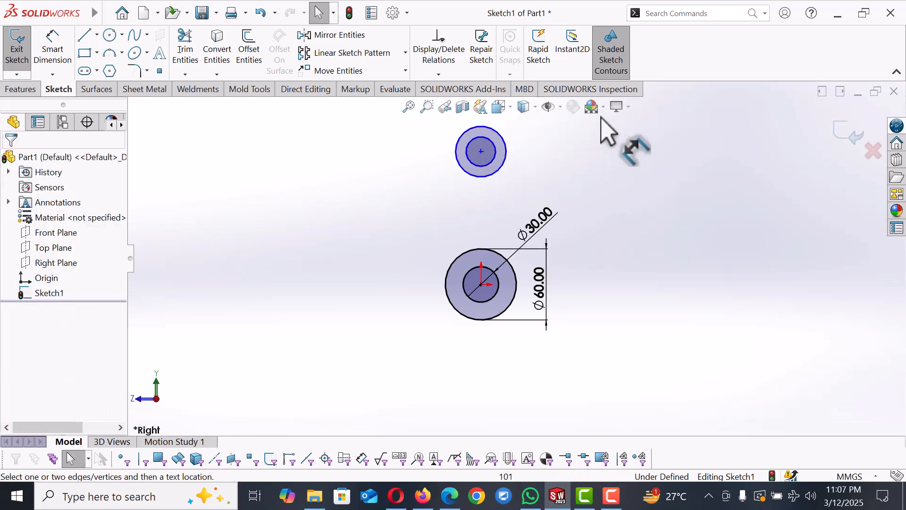
left_click(504, 161)
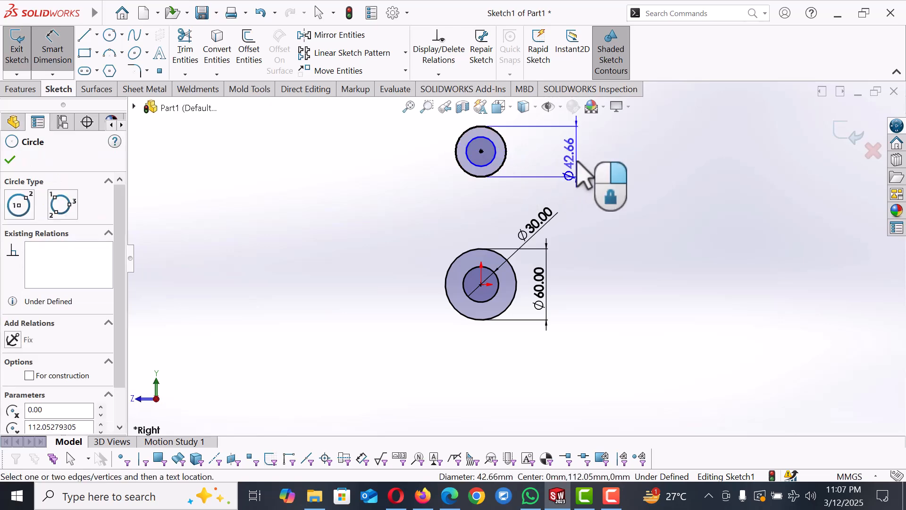
left_click(578, 163)
type("60")
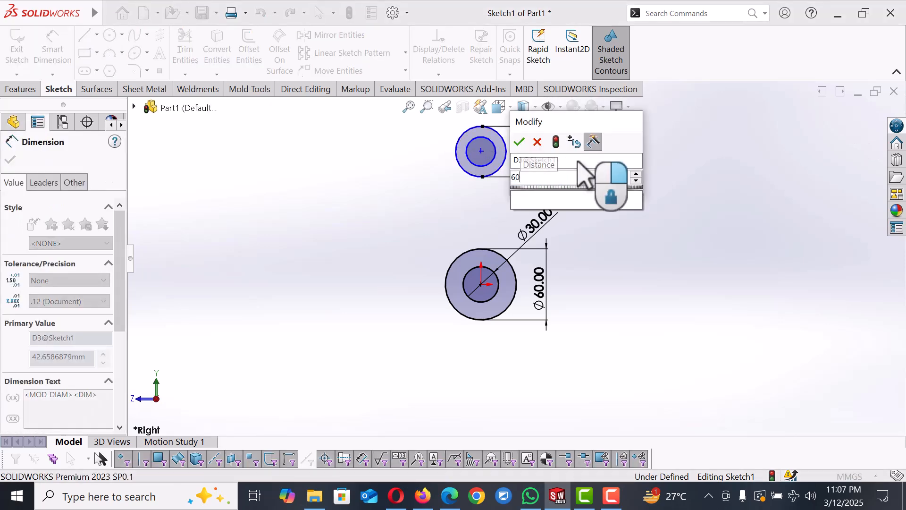
key("Return")
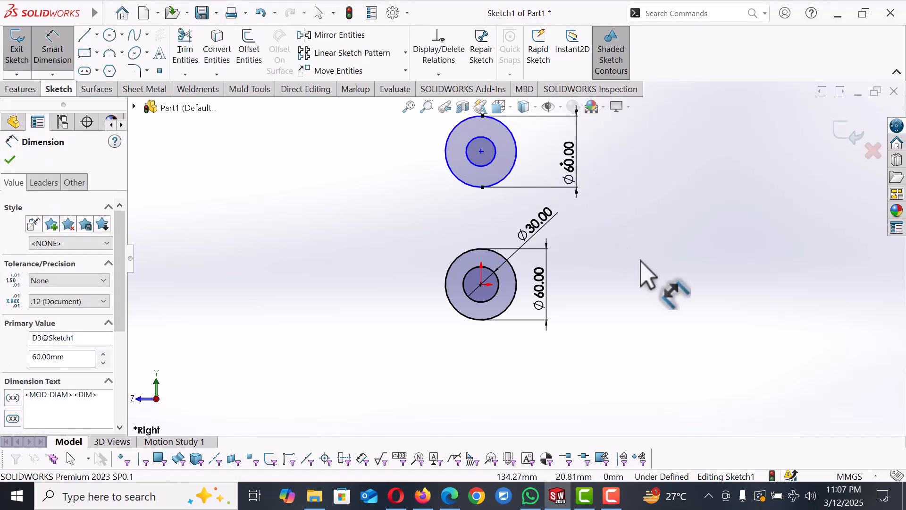
Step: Dimension the upper inner circle's diameter to 30 mm
left_click(496, 158)
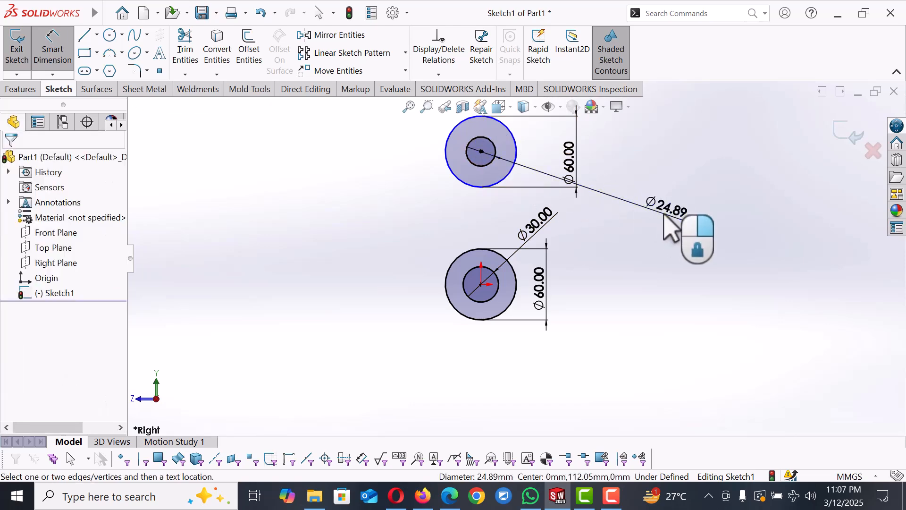
left_click(673, 227)
type("30")
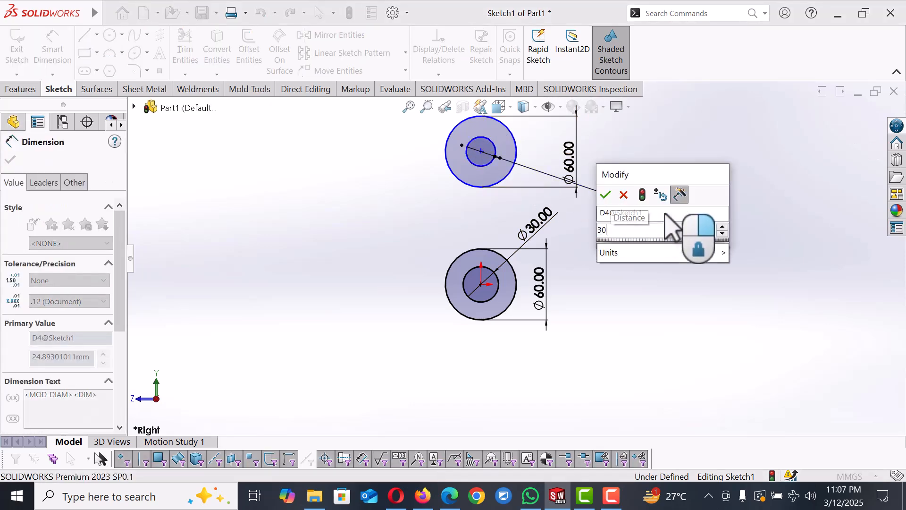
key("Return")
Step: Dimension the vertical distance between the two circle centres to 100 mm
scroll(652, 259, "up", 2)
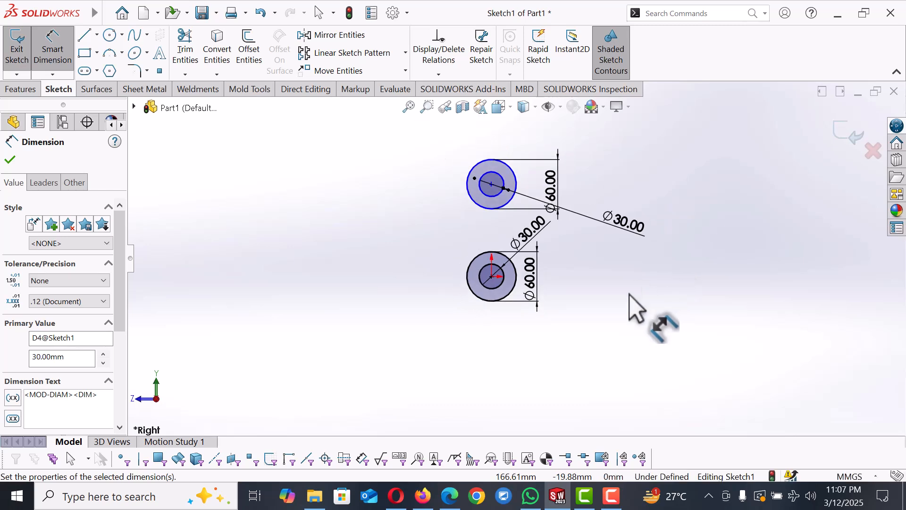
left_click(493, 184)
left_click(491, 276)
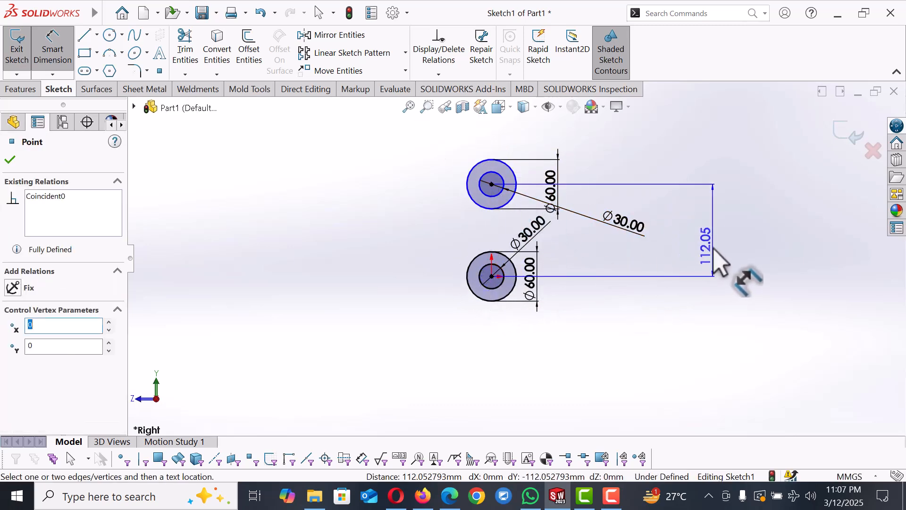
left_click(715, 248)
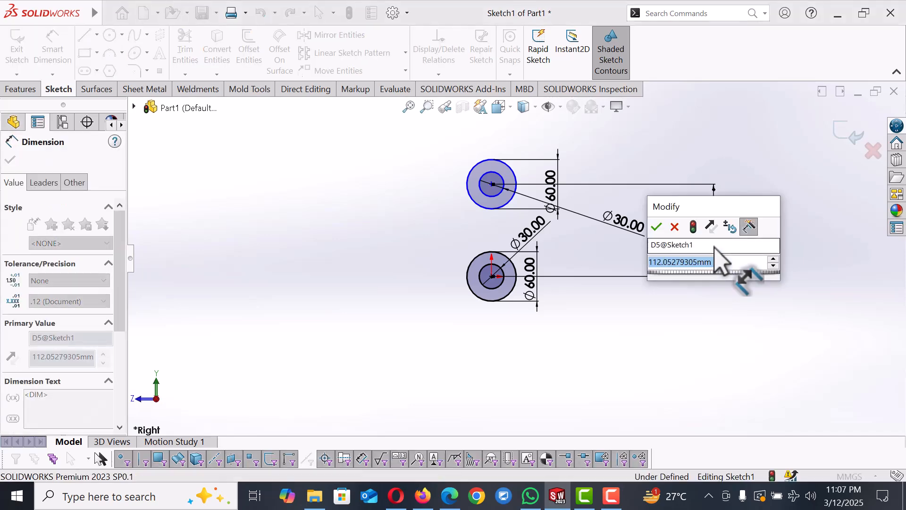
type("100")
key("Return")
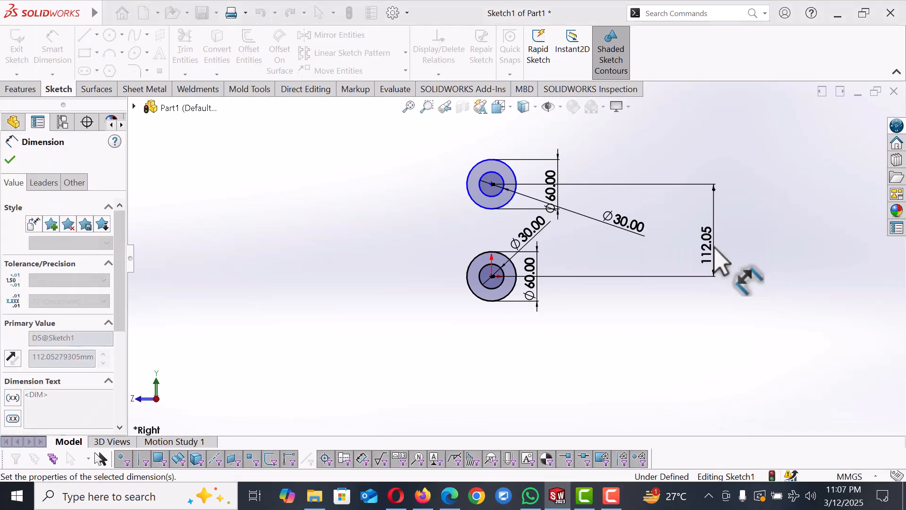
Step: Draw a vertical line joining the left edges of the lower and upper outer circles
scroll(543, 221, "down", 3)
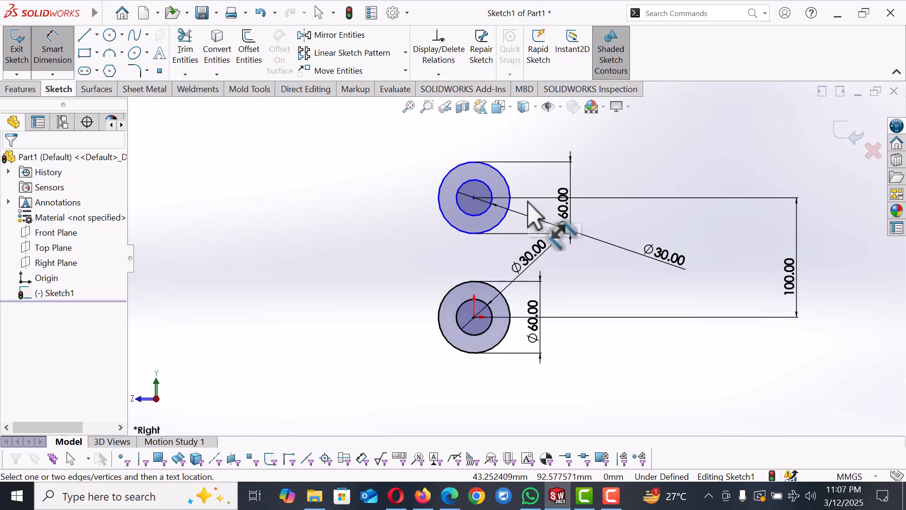
right_click(400, 222)
left_click(428, 262)
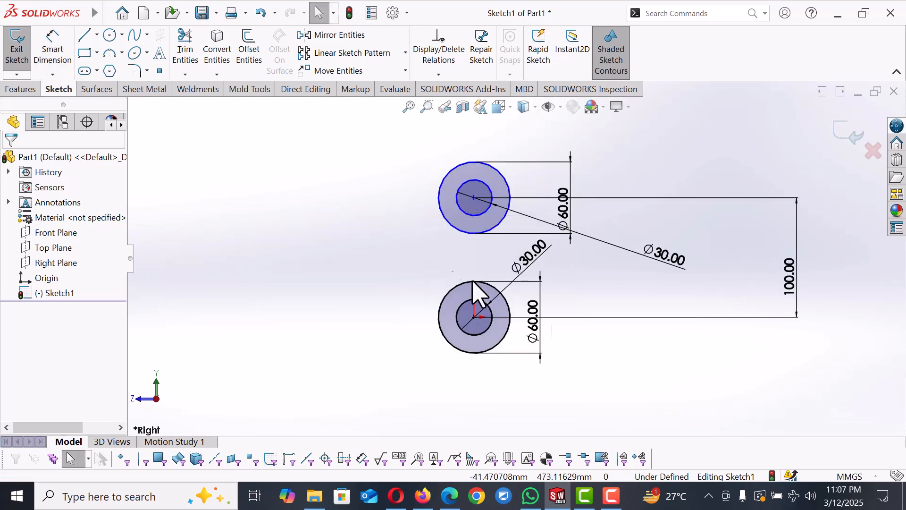
key("l")
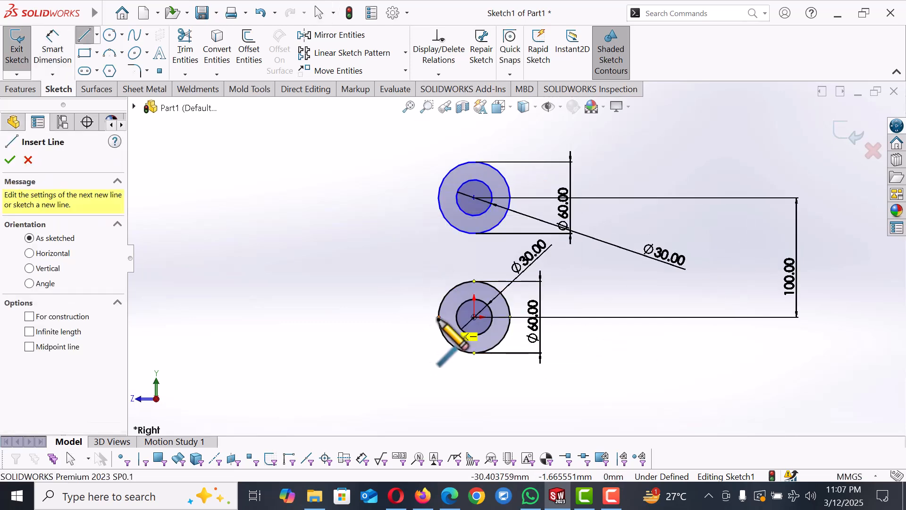
left_click(439, 317)
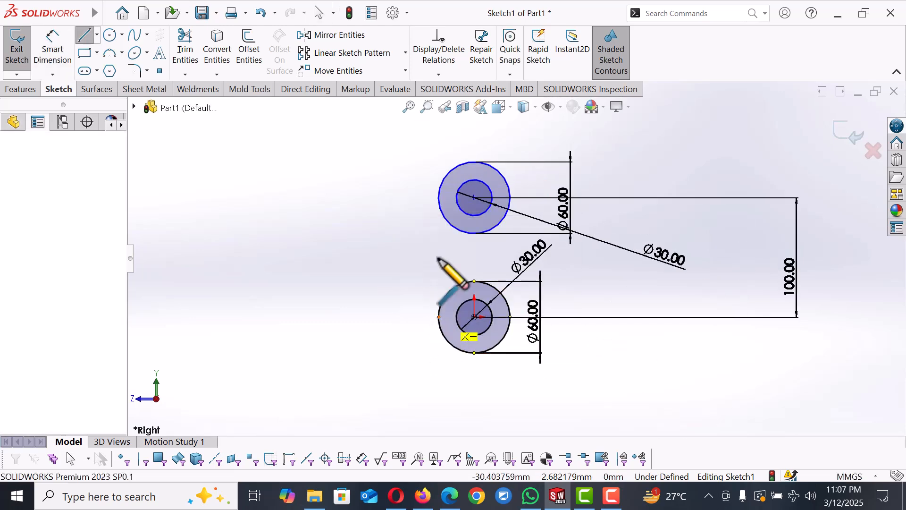
left_click(439, 198)
right_click(439, 206)
left_click(481, 209)
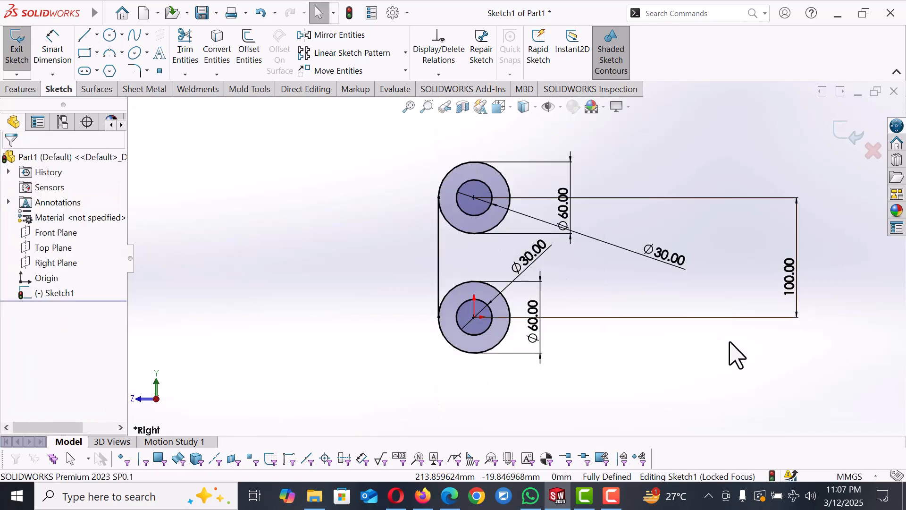
Step: Draw a line joining the right edges of the lower and upper outer circles
left_click(510, 316)
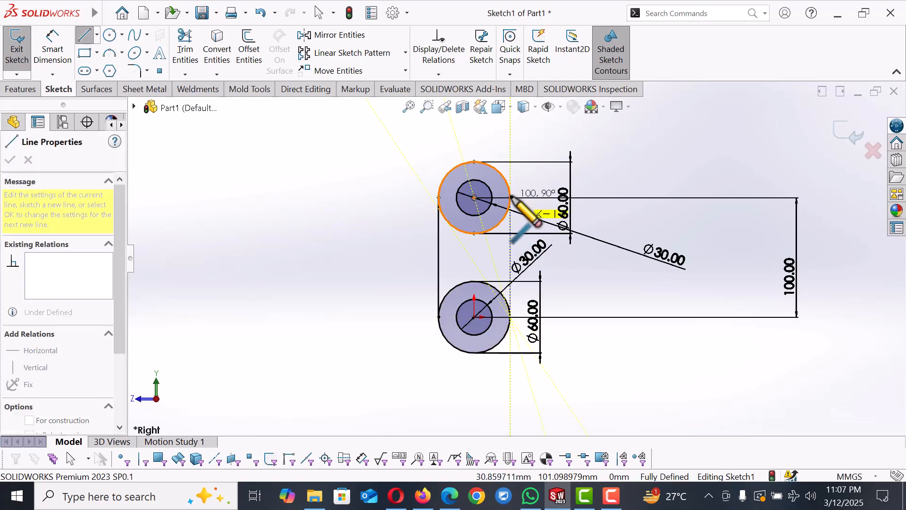
left_click(511, 196)
right_click(511, 196)
left_click(540, 207)
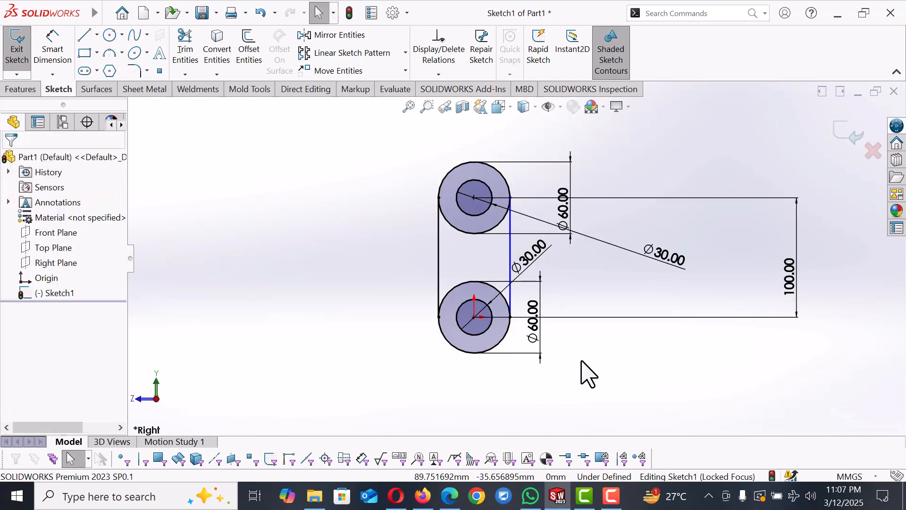
Step: Make the right line vertical and reconnect its upper end to the upper outer circle's right edge
scroll(585, 370, "down", 2)
left_click_drag(495, 189, 496, 200)
left_click(480, 225)
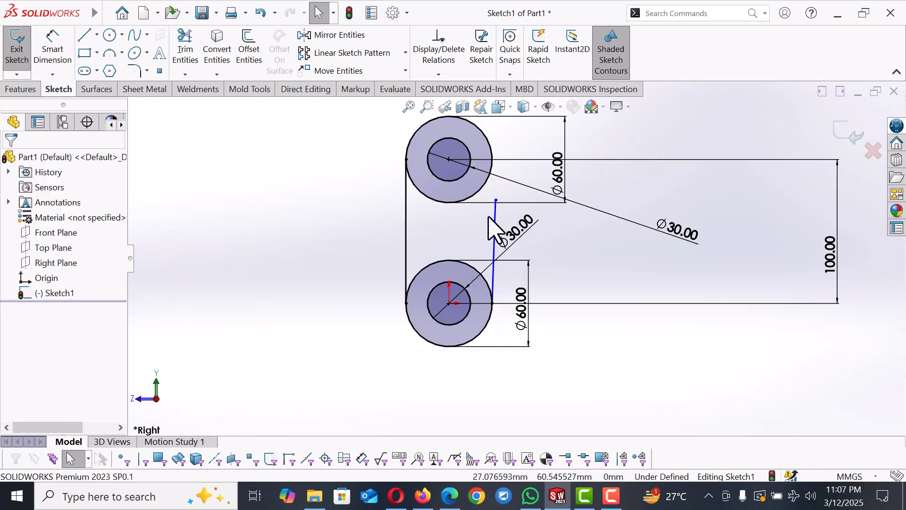
left_click(495, 217)
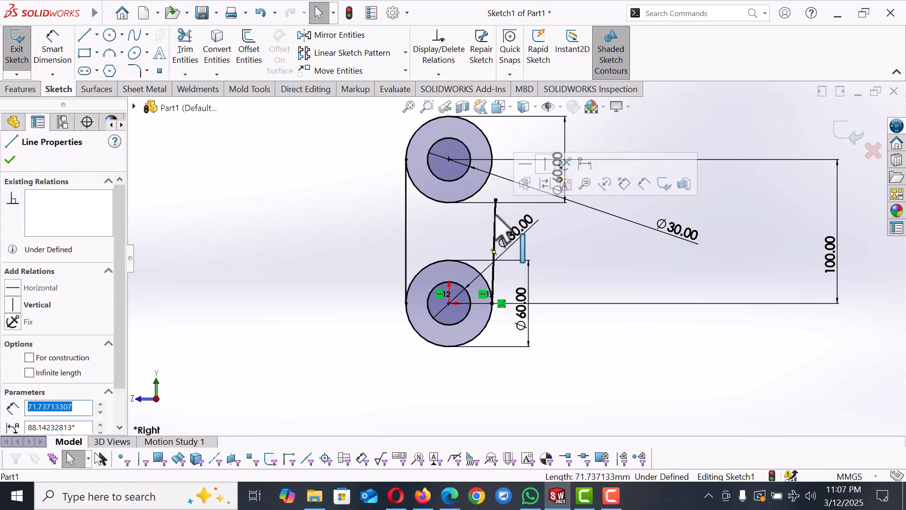
left_click(549, 178)
left_click(597, 380)
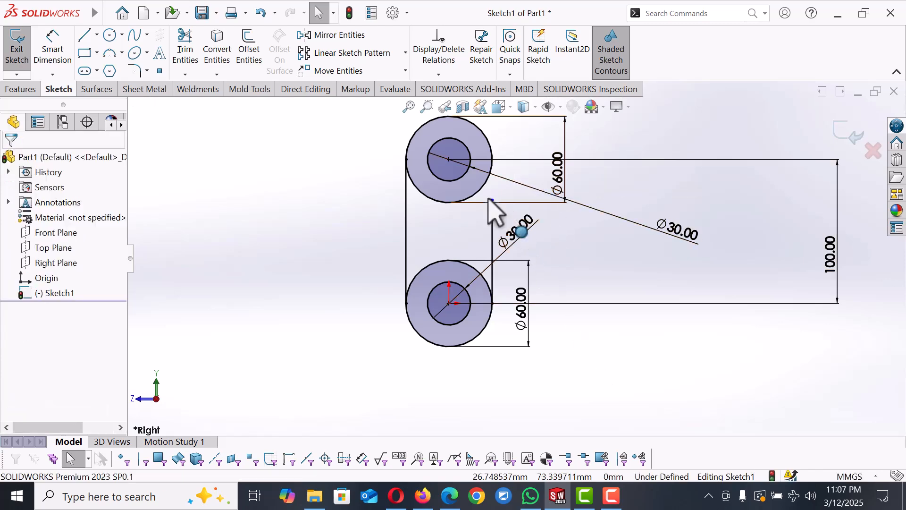
left_click_drag(492, 200, 493, 159)
left_click(646, 352)
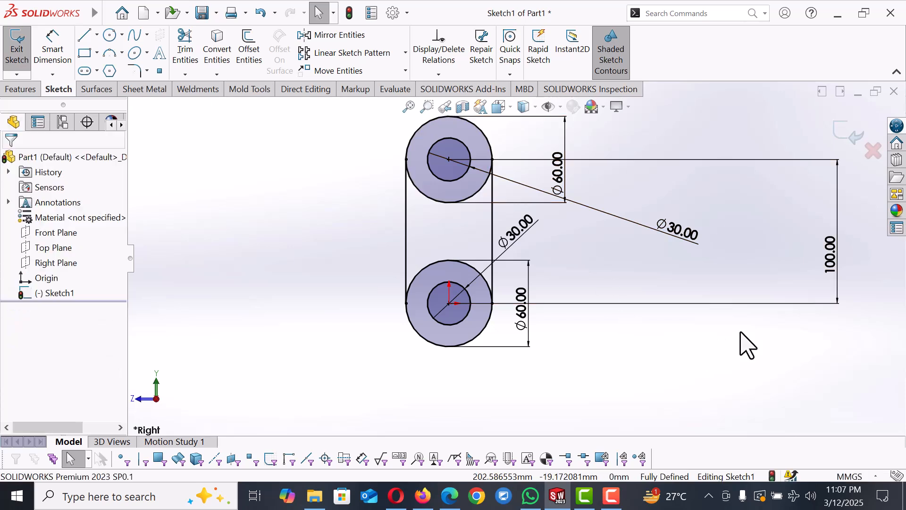
Step: Draw a horizontal line between the two vertical lines, just above the lower circle
key("l")
left_click(406, 231)
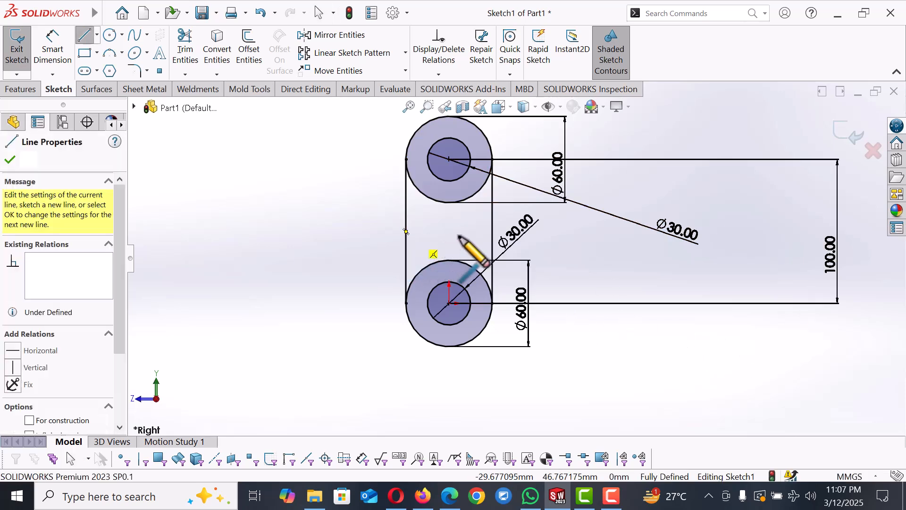
left_click(492, 236)
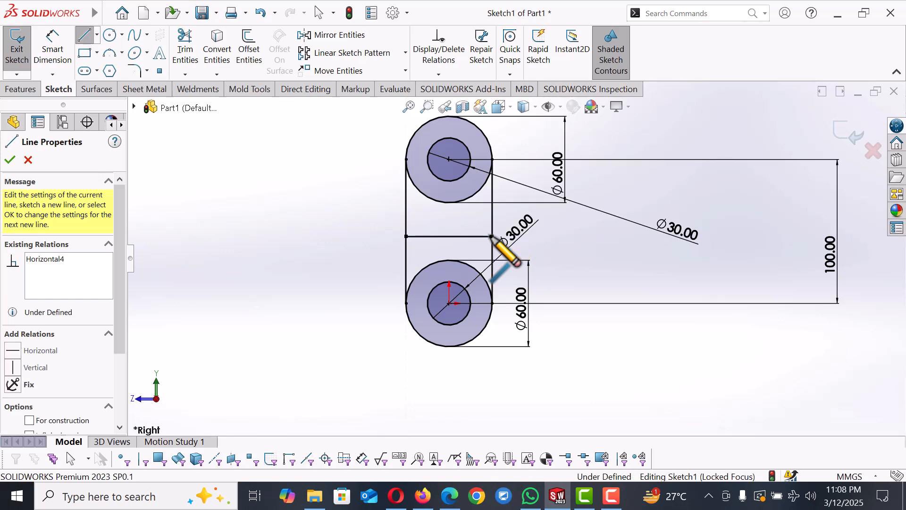
right_click(492, 236)
left_click(534, 249)
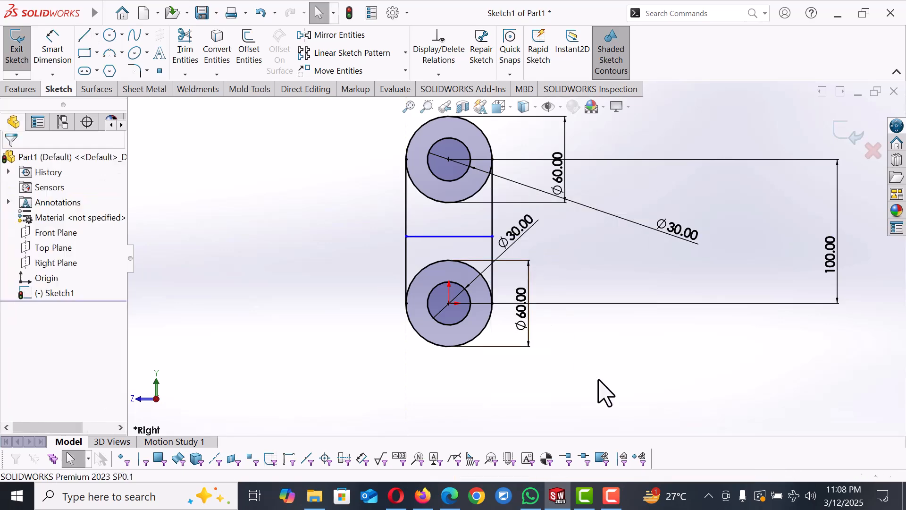
Step: Dimension the horizontal line's distance from the lower circle's centre as 50 mm
key("d")
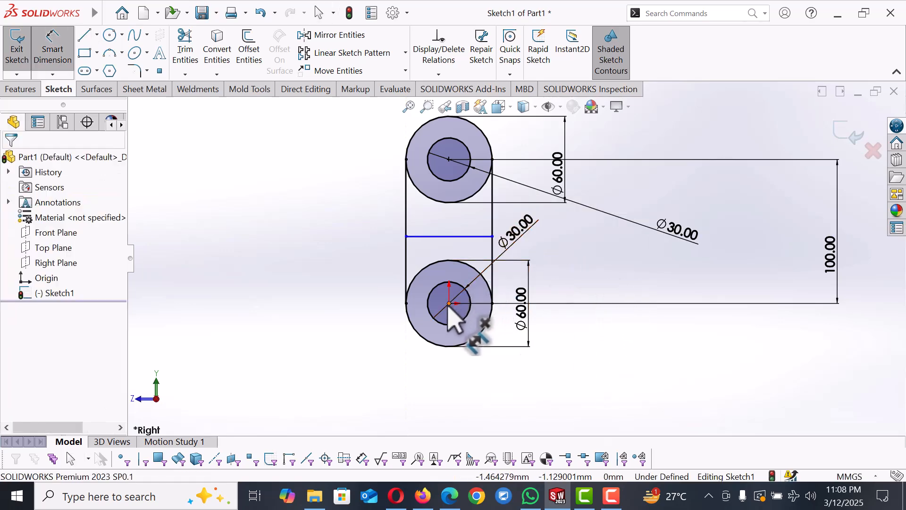
left_click(449, 303)
left_click(468, 236)
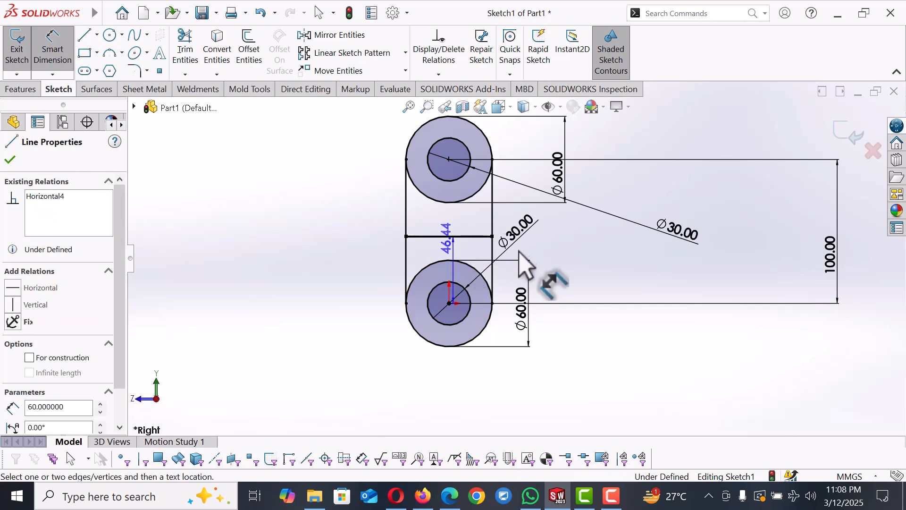
left_click(560, 261)
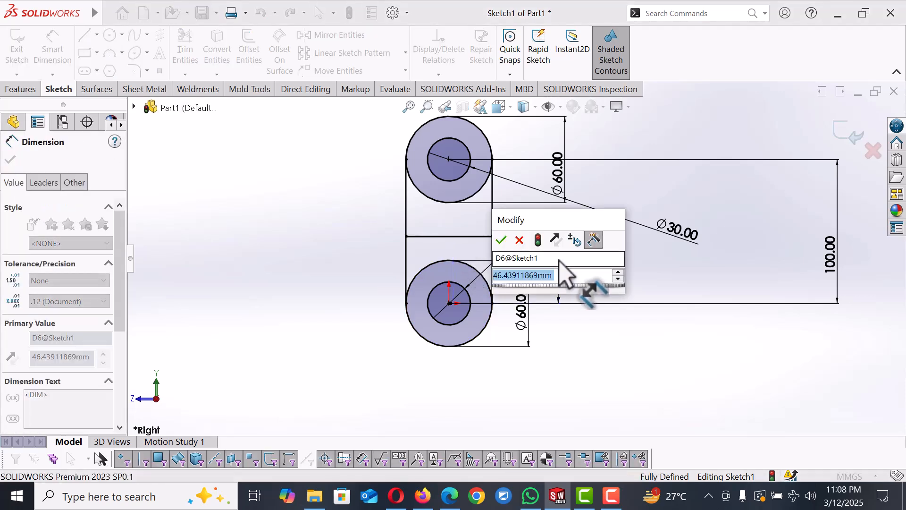
type("5")
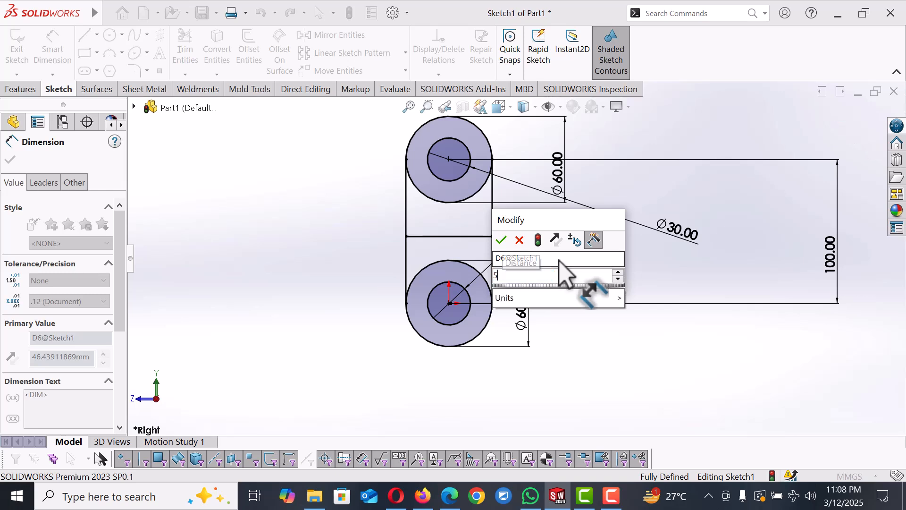
type("0")
key("Return")
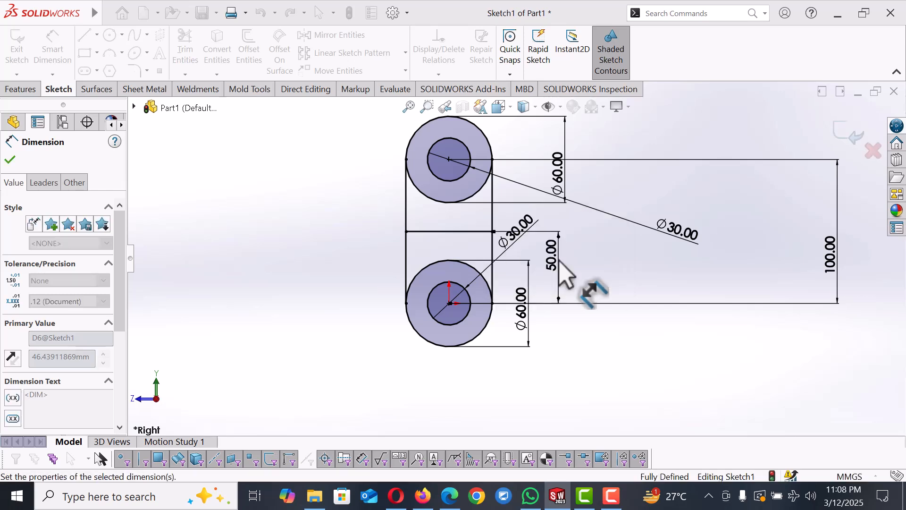
key("Escape")
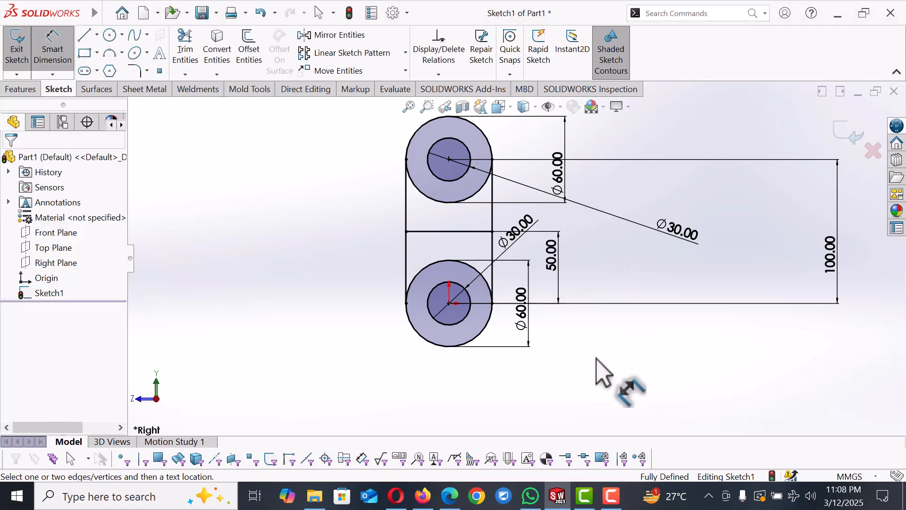
right_click(596, 359)
left_click(634, 400)
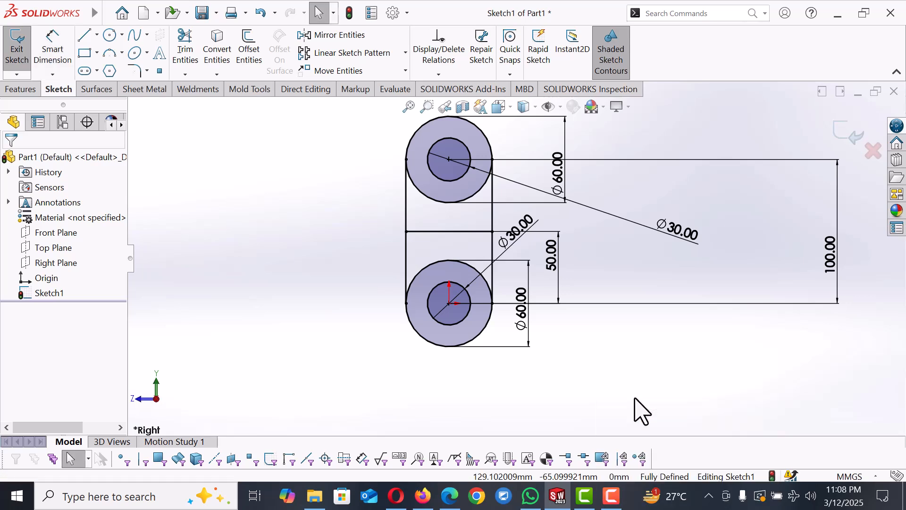
left_click(18, 90)
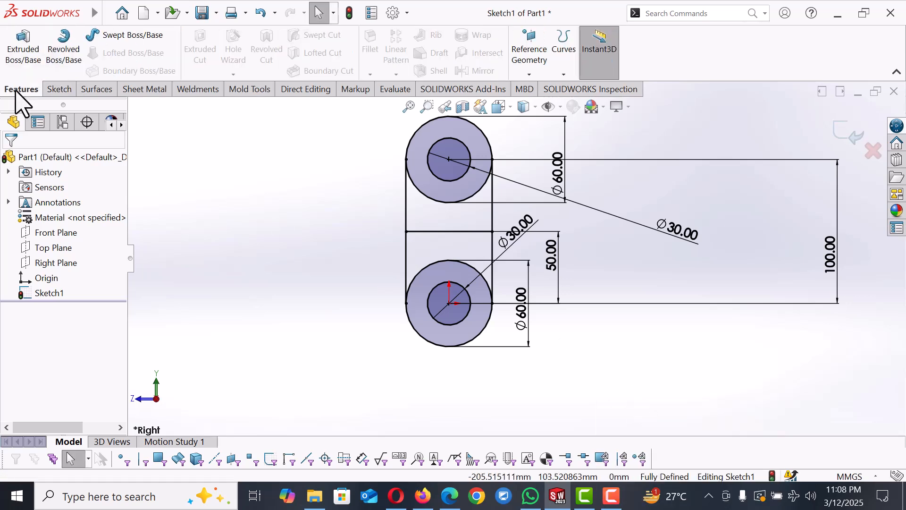
left_click(23, 54)
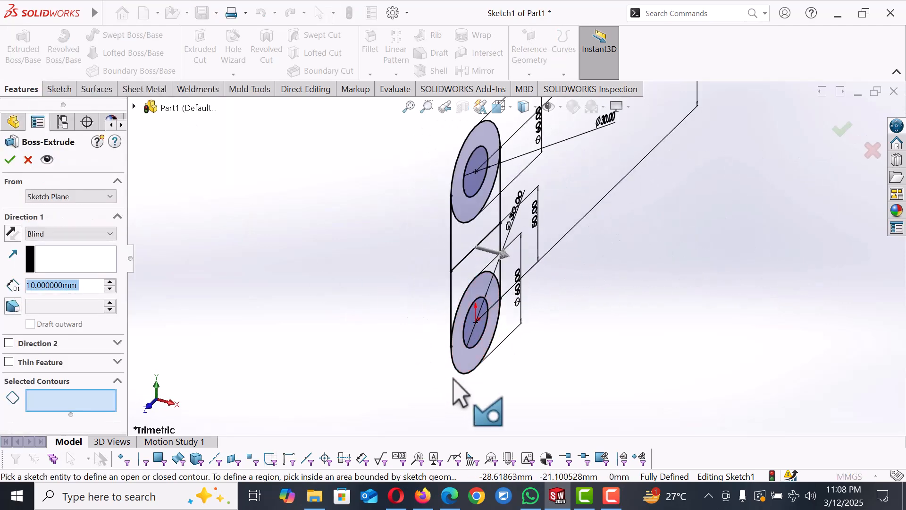
left_click(461, 354)
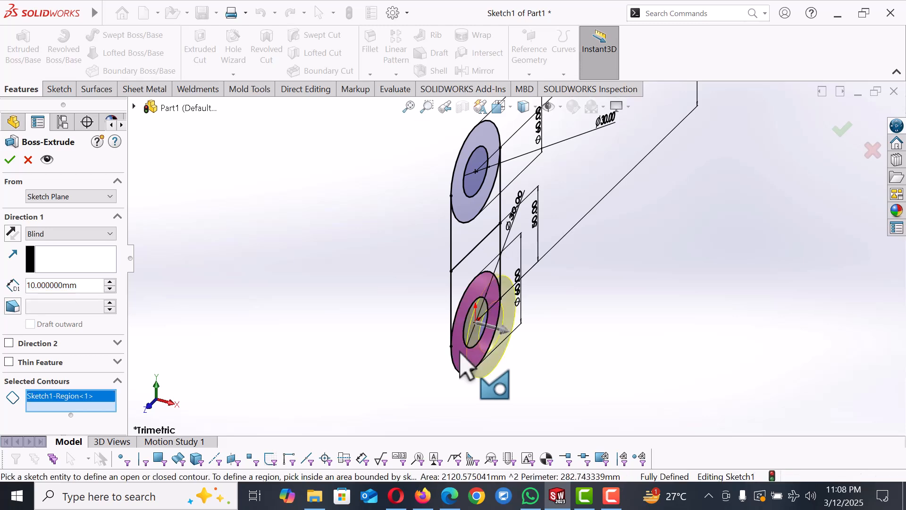
left_click(466, 211)
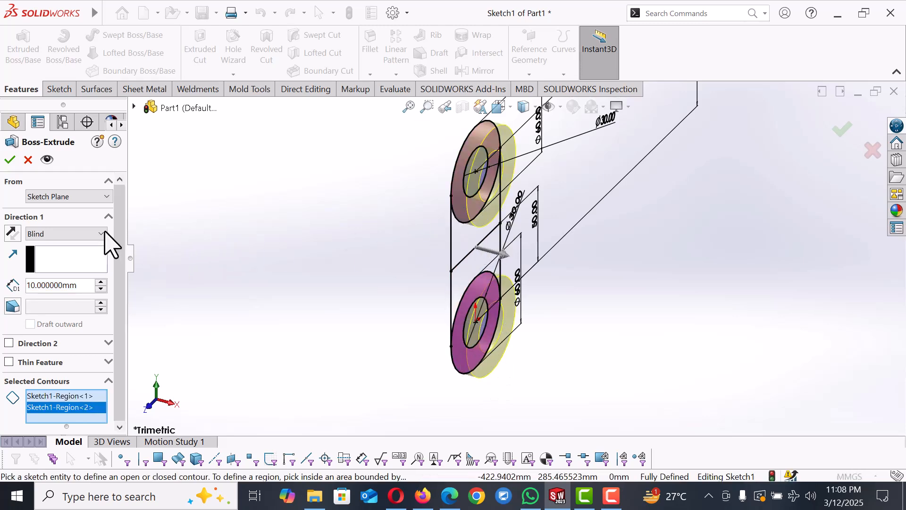
left_click(70, 234)
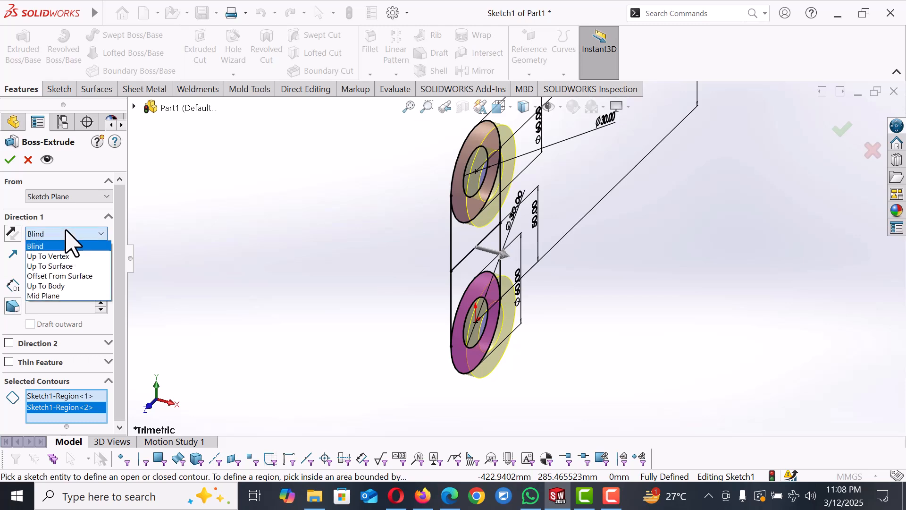
left_click(57, 296)
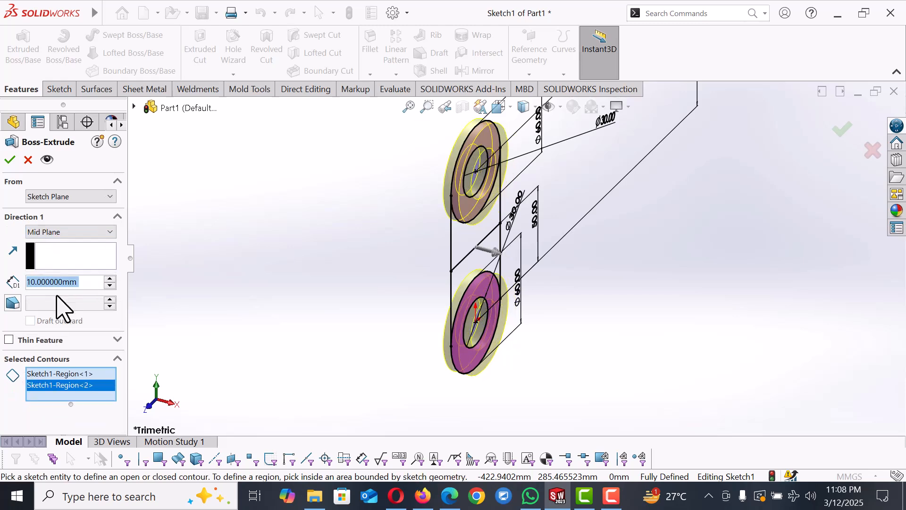
left_click(110, 279)
left_click(110, 279)
left_click(110, 279)
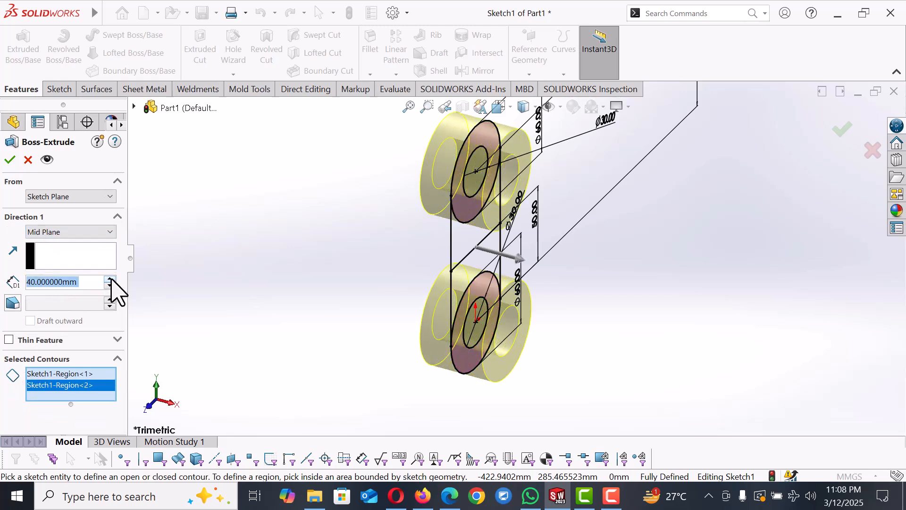
left_click(29, 160)
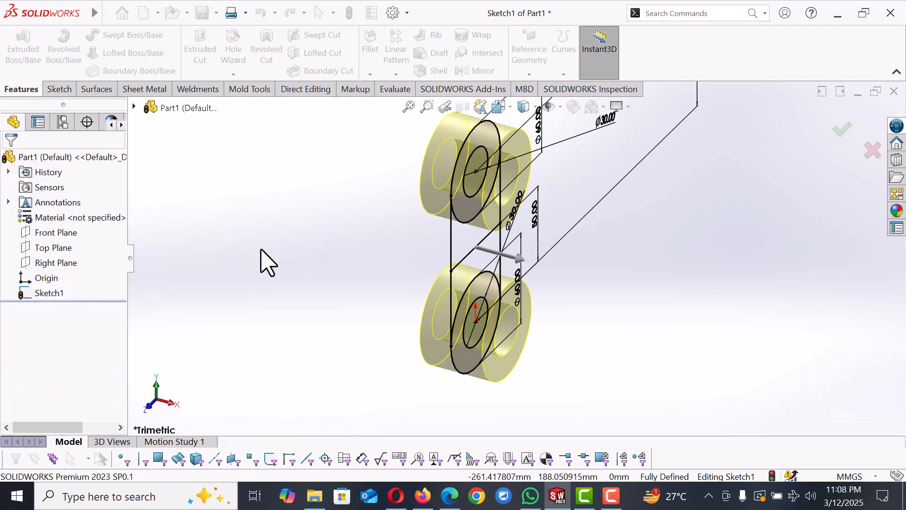
Step: Extrude the lower ring region with Extruded Boss/Base, Mid Plane, to a depth of 80 mm
left_click(23, 48)
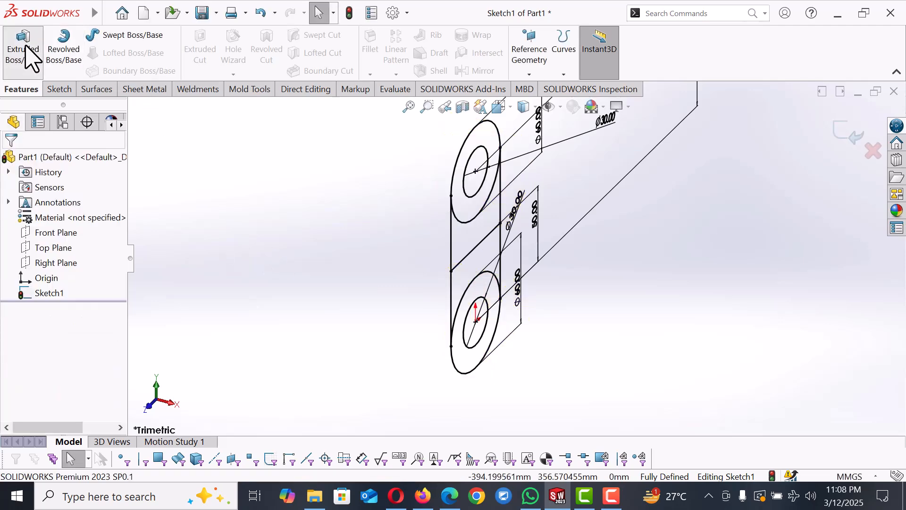
left_click(473, 363)
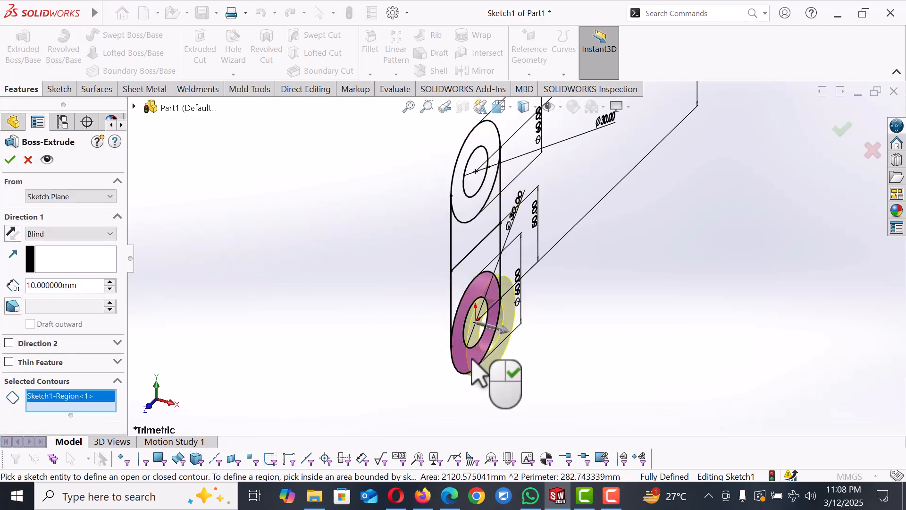
left_click(66, 235)
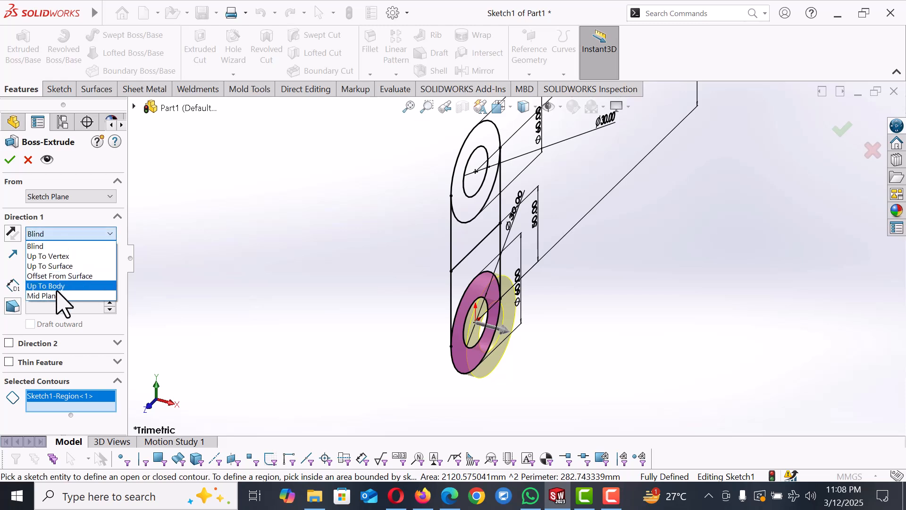
left_click(54, 295)
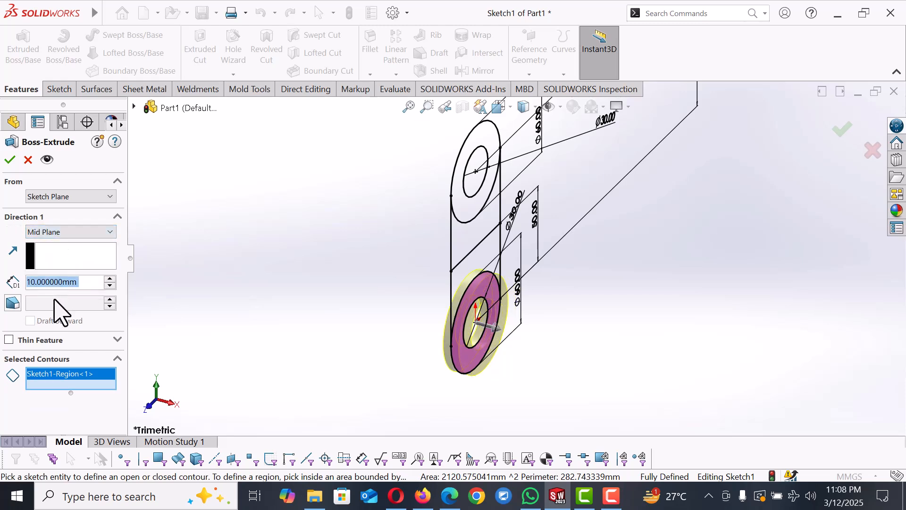
left_click(110, 279)
left_click(110, 279)
left_click(110, 279)
left_click(110, 279)
left_click(110, 279)
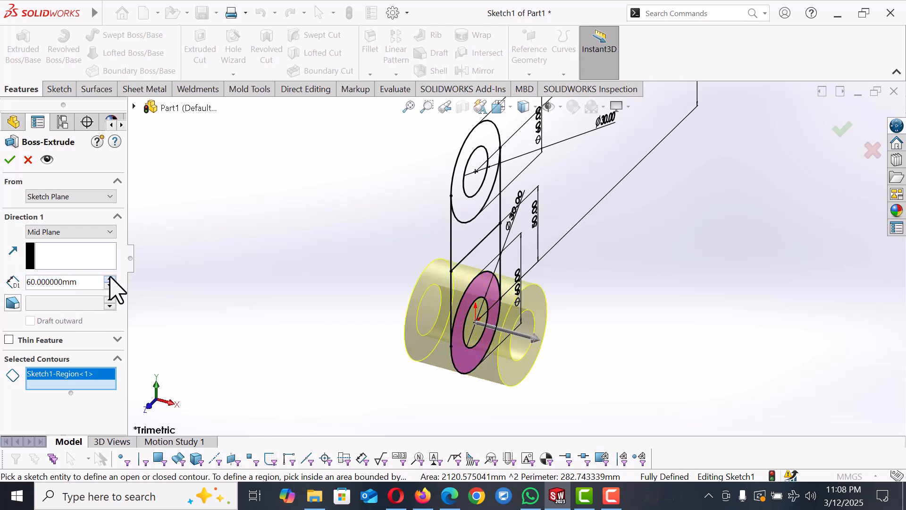
left_click(110, 279)
left_click(110, 279)
left_click(10, 160)
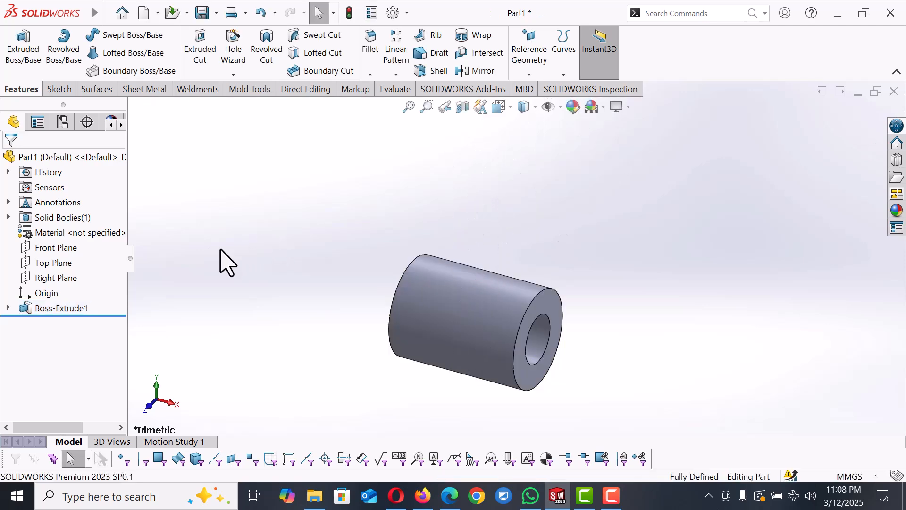
Step: Extrude the Sketch1 region between the lower circle and the horizontal line, Mid Plane, 20 mm deep
left_click(8, 308)
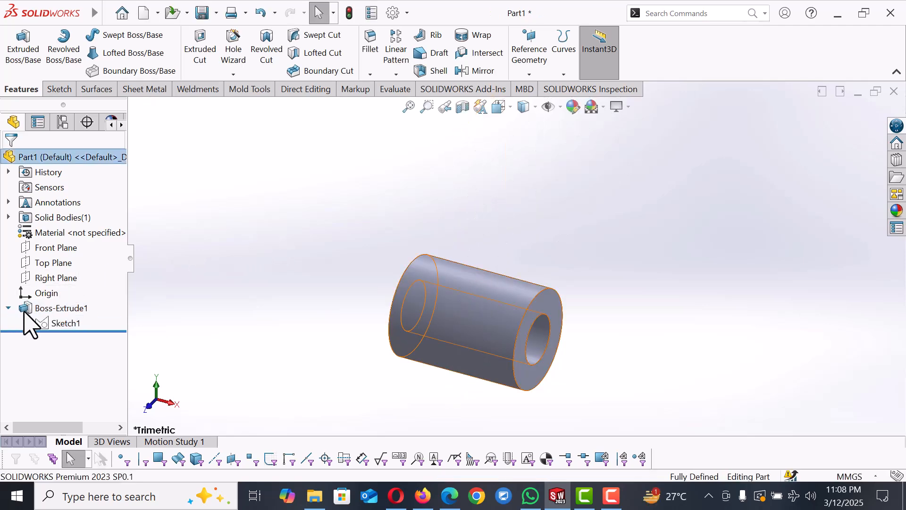
left_click(66, 323)
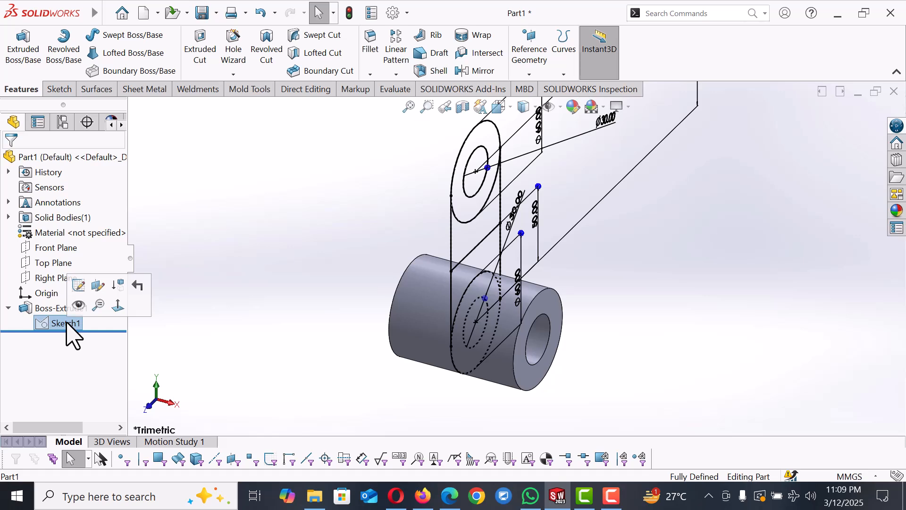
left_click(23, 58)
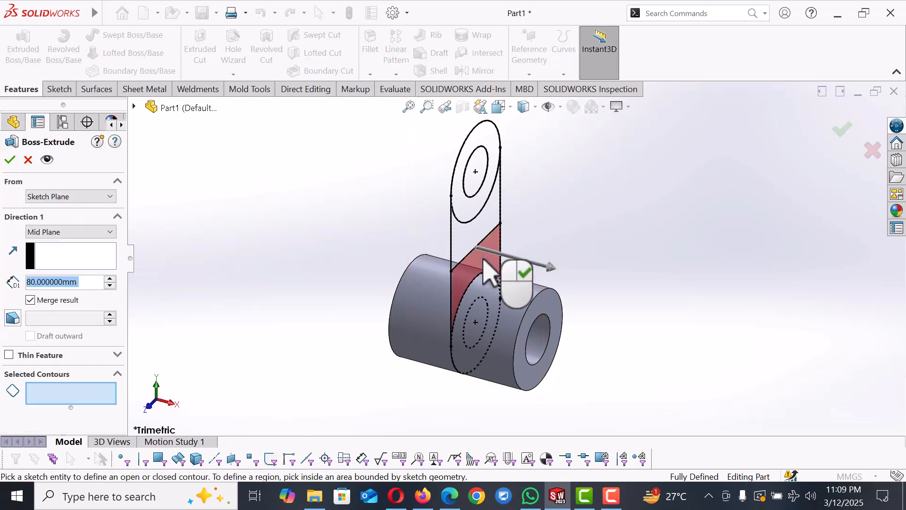
left_click(488, 272)
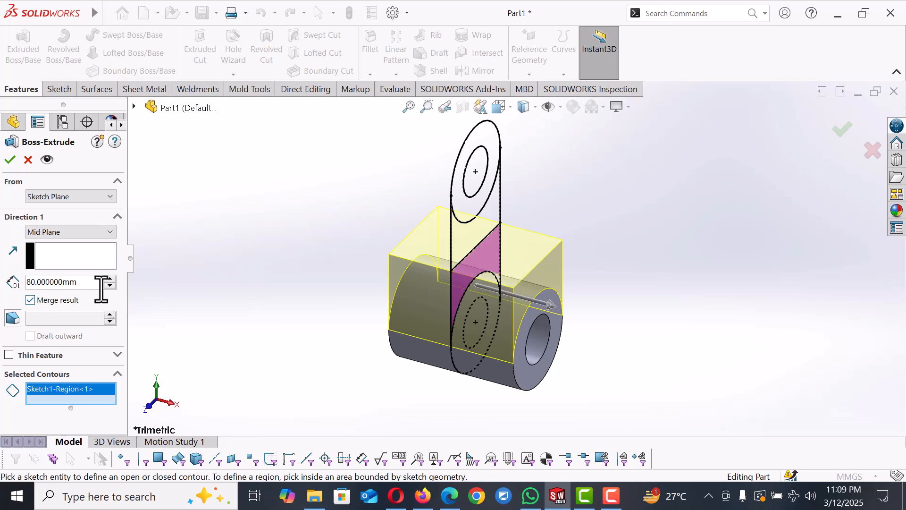
left_click(110, 285)
left_click(110, 285)
left_click(110, 285)
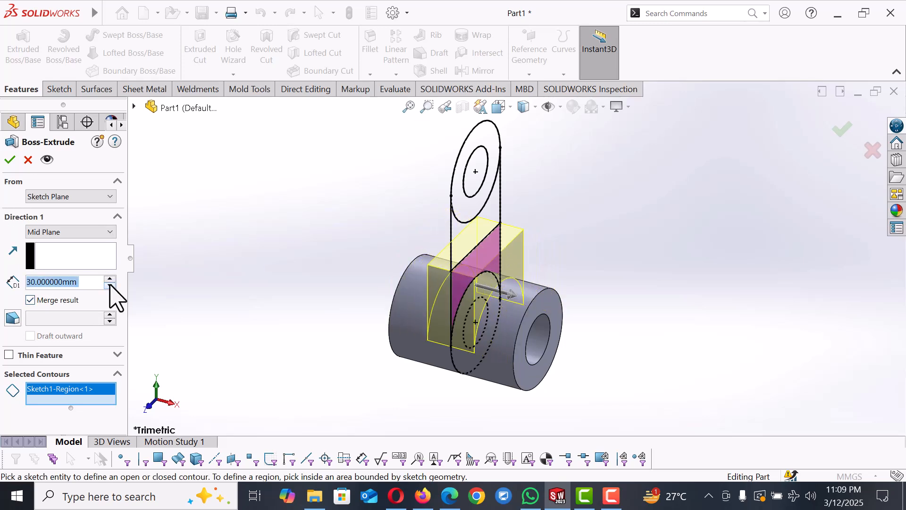
left_click(4, 161)
left_click(255, 218)
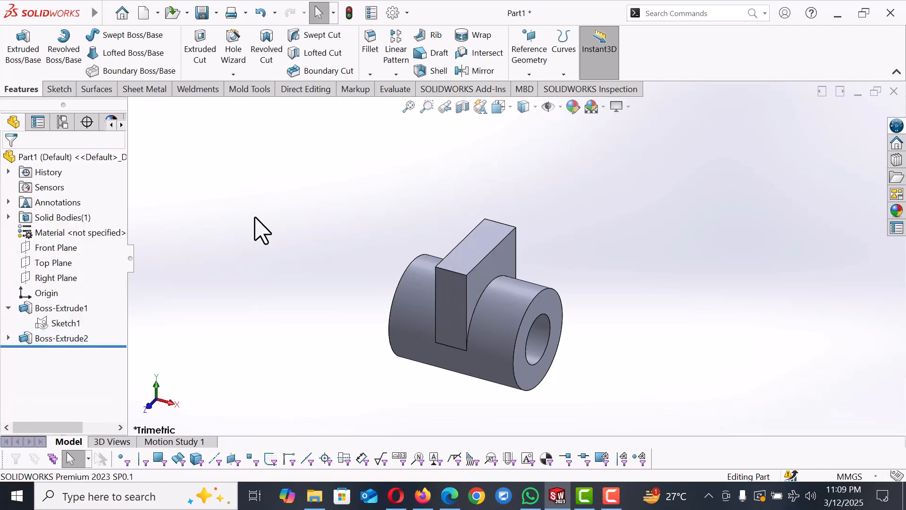
Step: Extrude the Sketch1 upper ring and the region above the horizontal line, Mid Plane, 50 mm deep
left_click(74, 323)
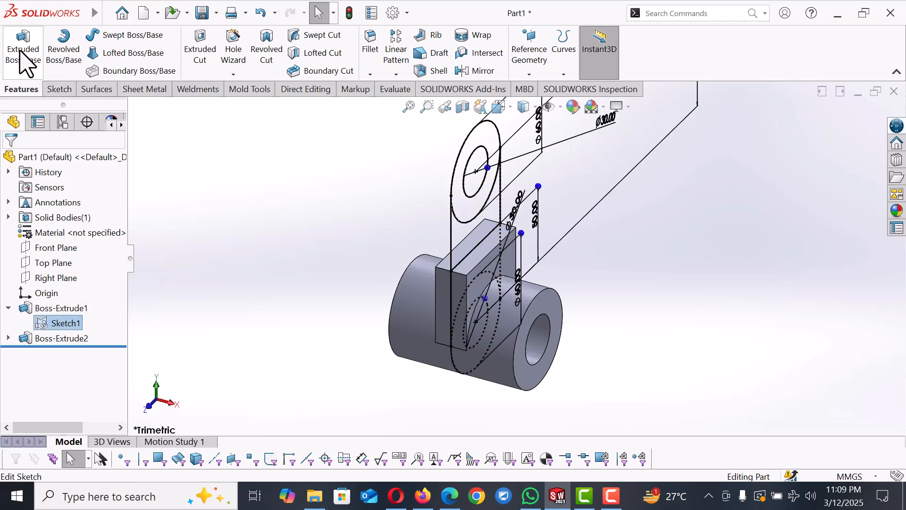
left_click(23, 61)
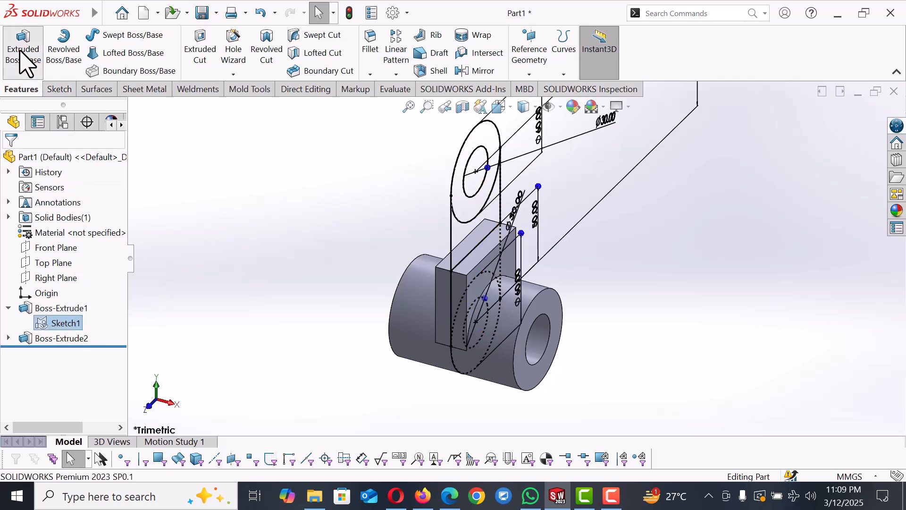
left_click(477, 240)
left_click(461, 203)
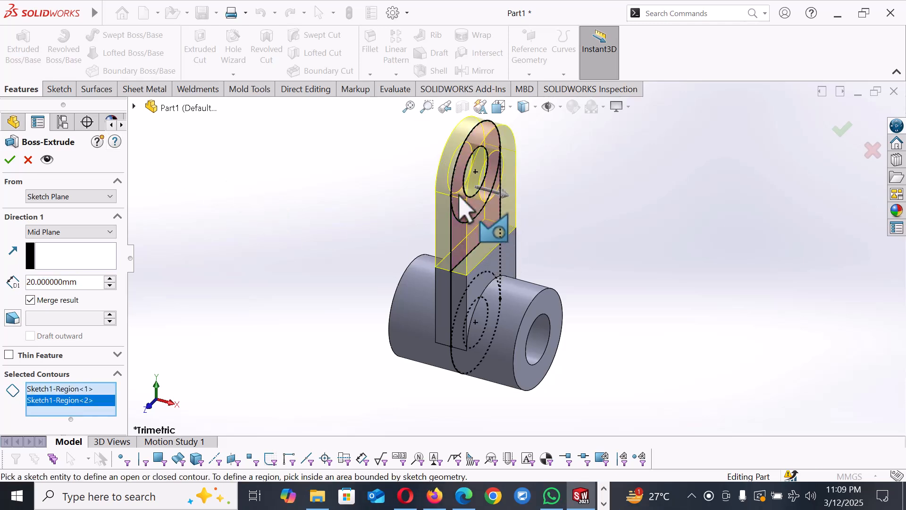
left_click(110, 279)
left_click(110, 279)
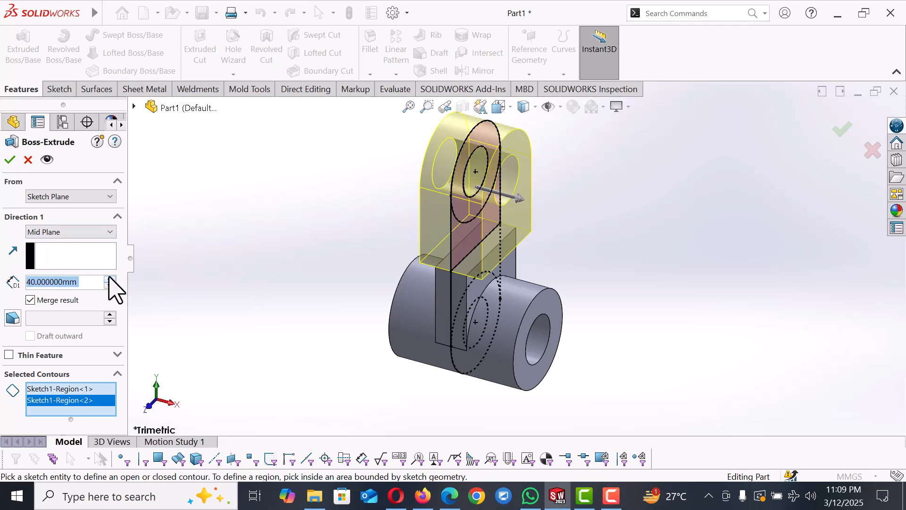
left_click(110, 279)
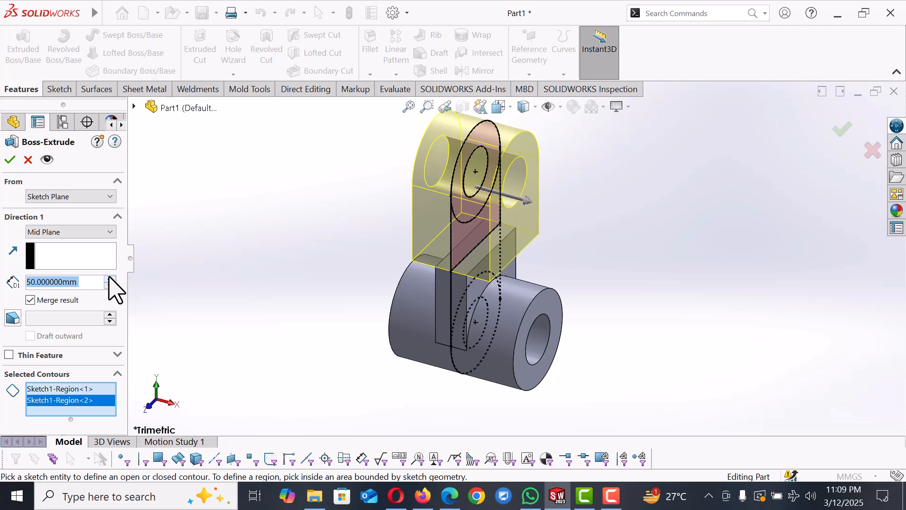
left_click(11, 161)
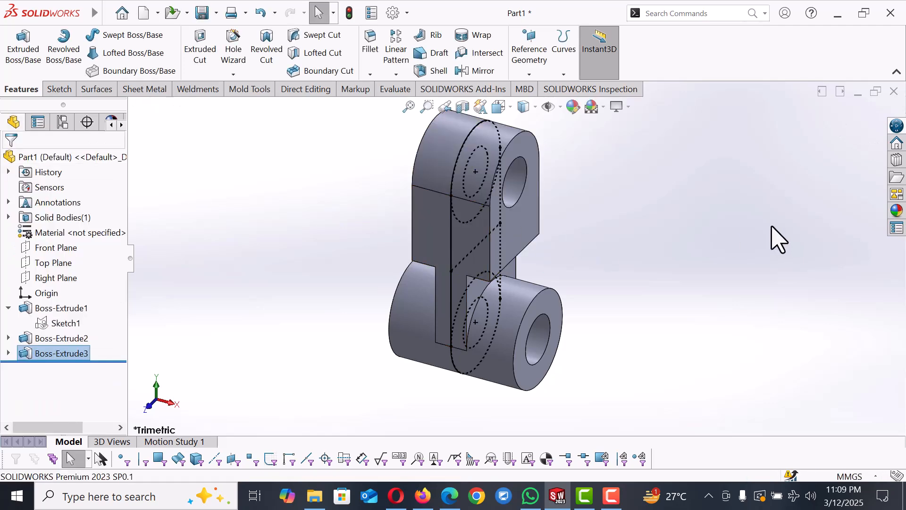
Step: Start a new sketch on the flat side face of the link's middle web
left_click(778, 240)
key("f")
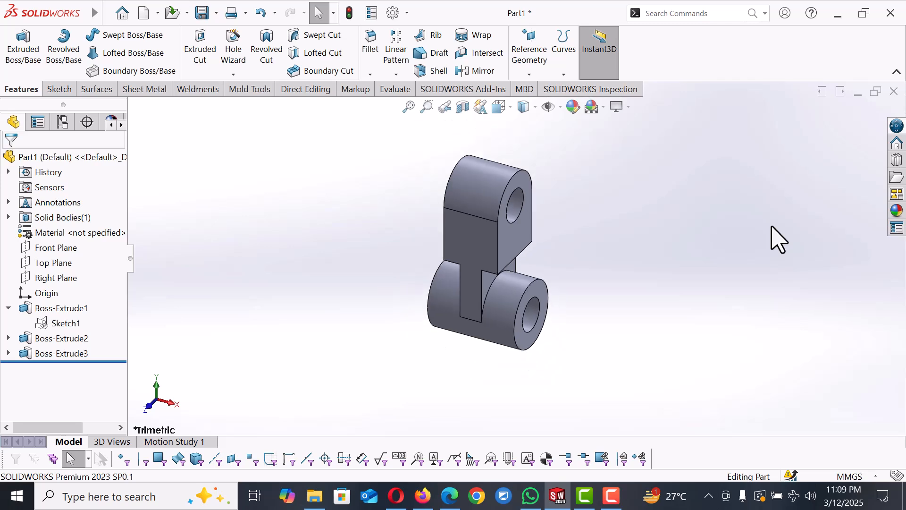
left_click(489, 250)
left_click(550, 212)
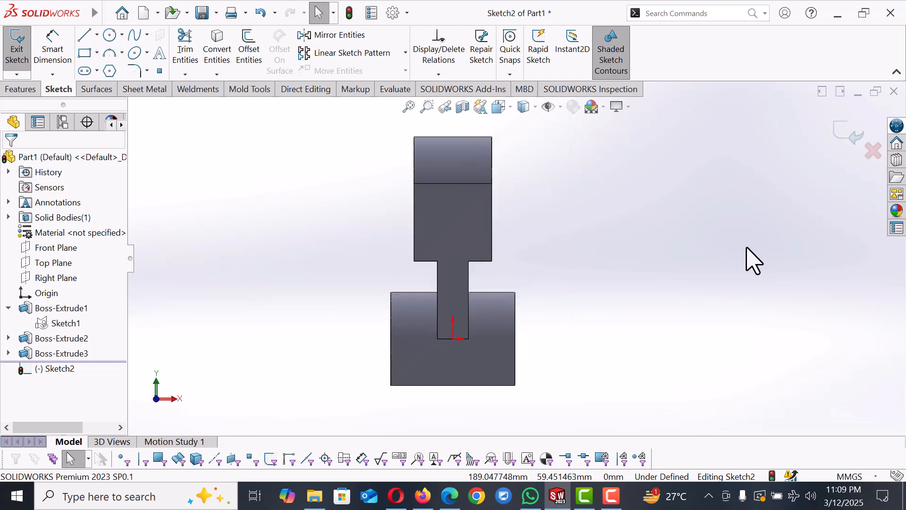
Step: Sketch a corner rectangle about 32 mm wide and 70 mm tall over the upper end of the link
left_click(84, 53)
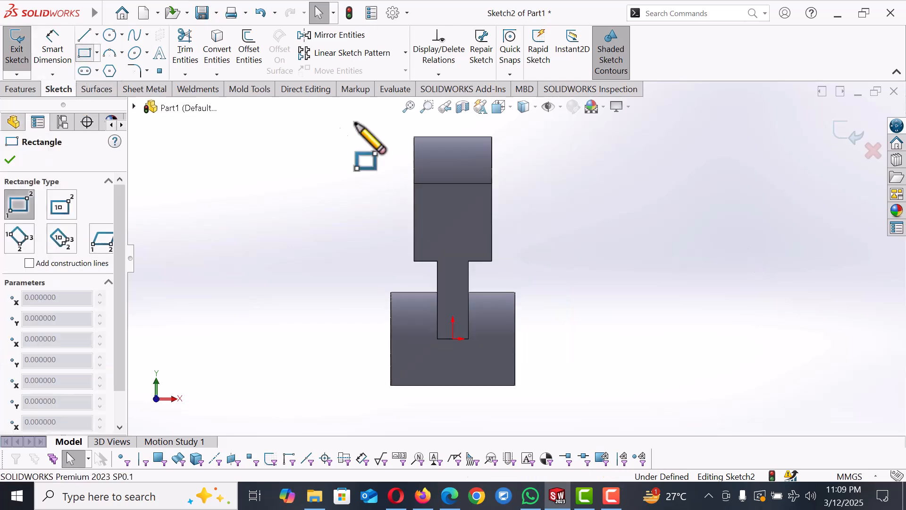
left_click(431, 136)
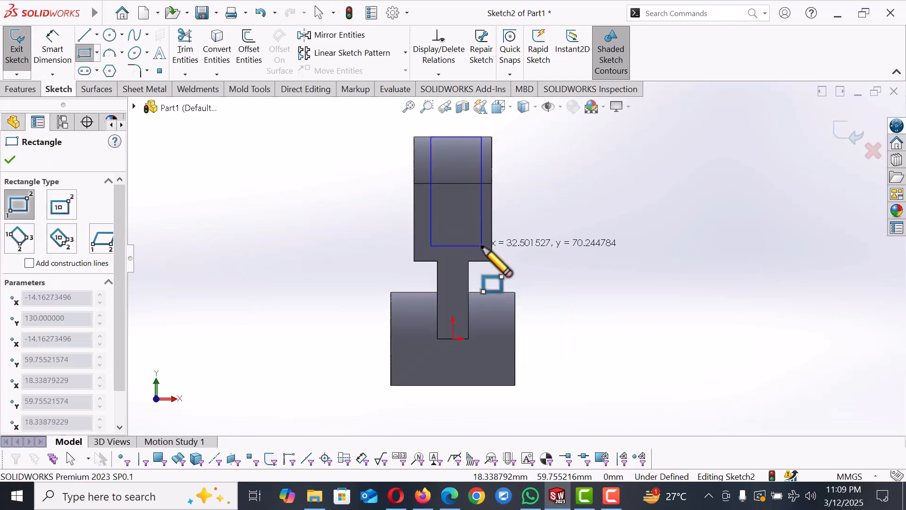
left_click(481, 245)
right_click(482, 249)
left_click(536, 263)
scroll(494, 193, "up", 2)
scroll(490, 160, "down", 2)
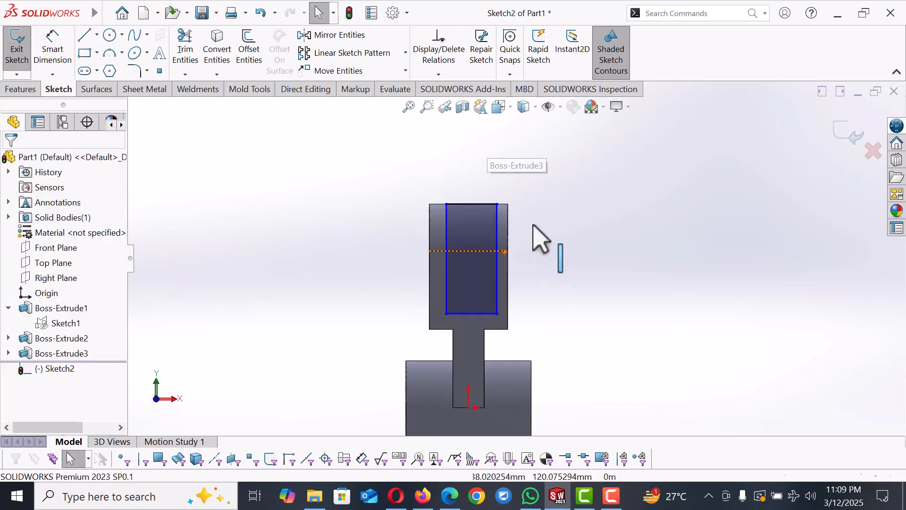
Step: Dimension the rectangle's left side 10 mm from the link's left edge
right_click_drag(560, 236, 549, 160)
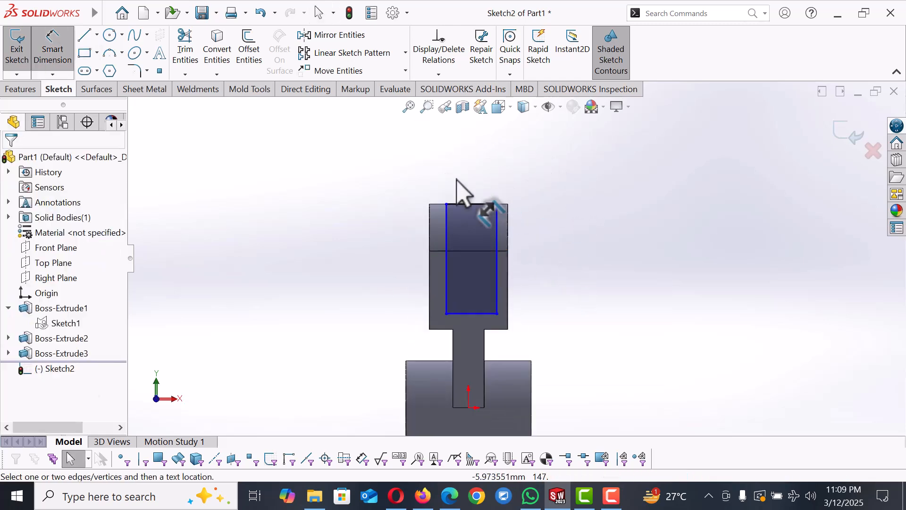
left_click(446, 215)
left_click(429, 231)
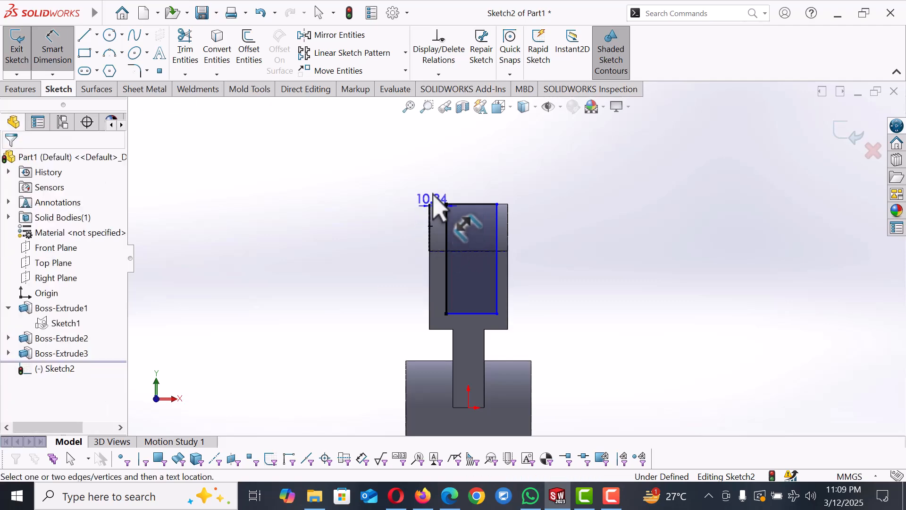
left_click(439, 174)
type("10")
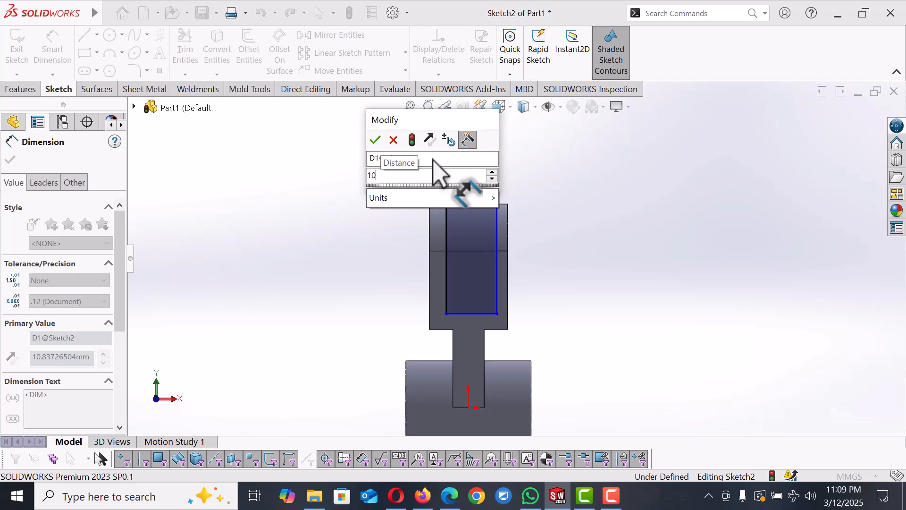
key("Return")
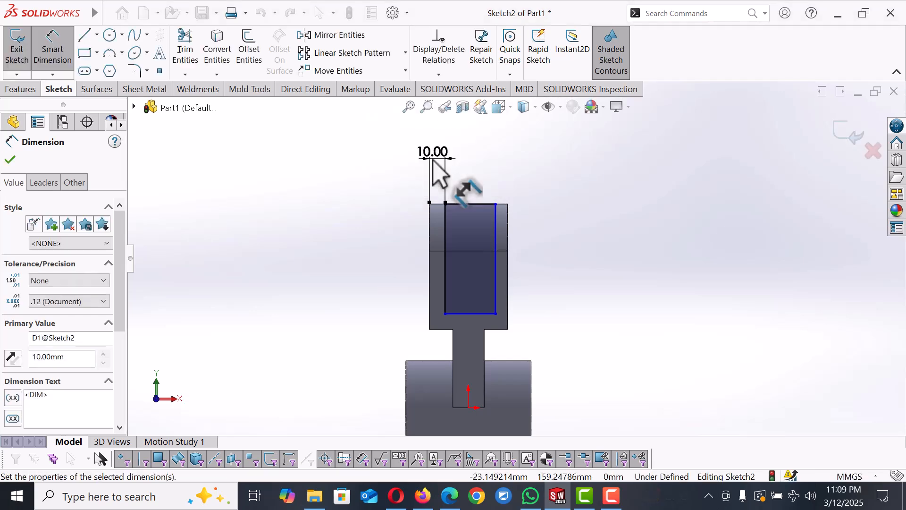
Step: Dimension the rectangle's right side 10 mm from the link's right edge
left_click(509, 292)
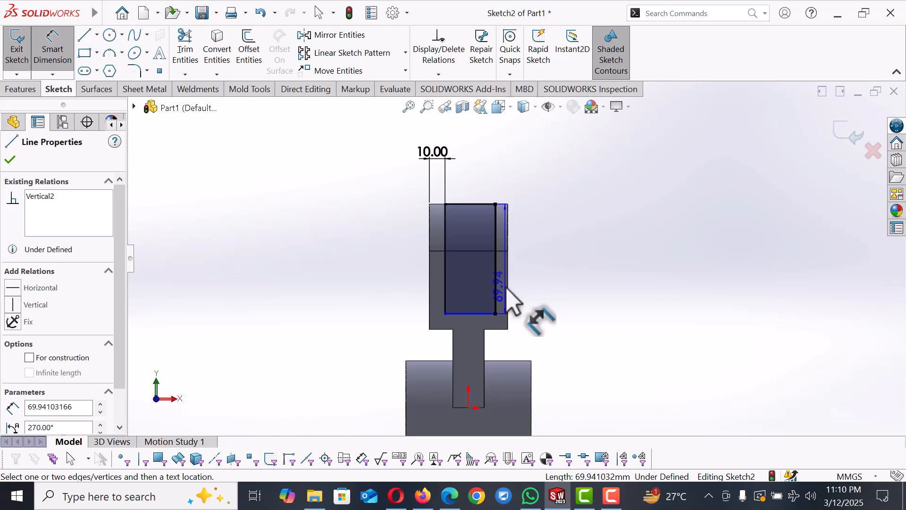
left_click(508, 289)
left_click(564, 296)
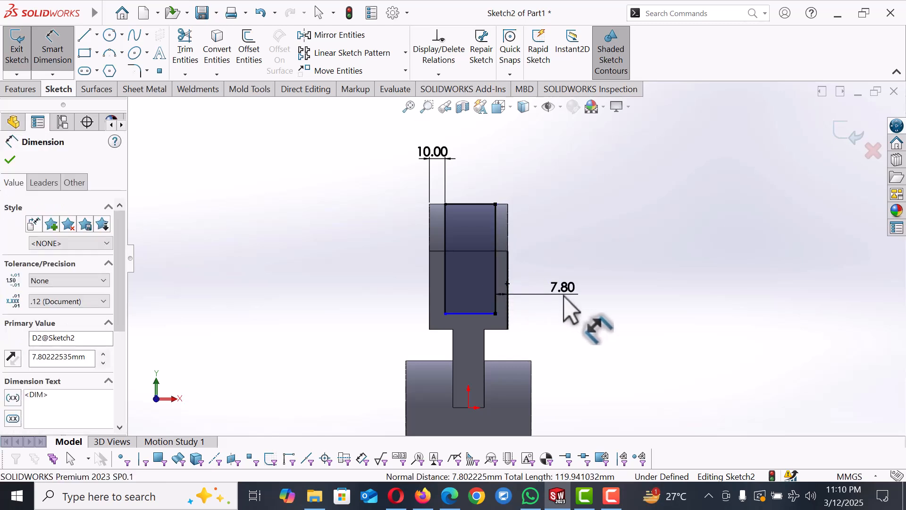
type("10")
key("Return")
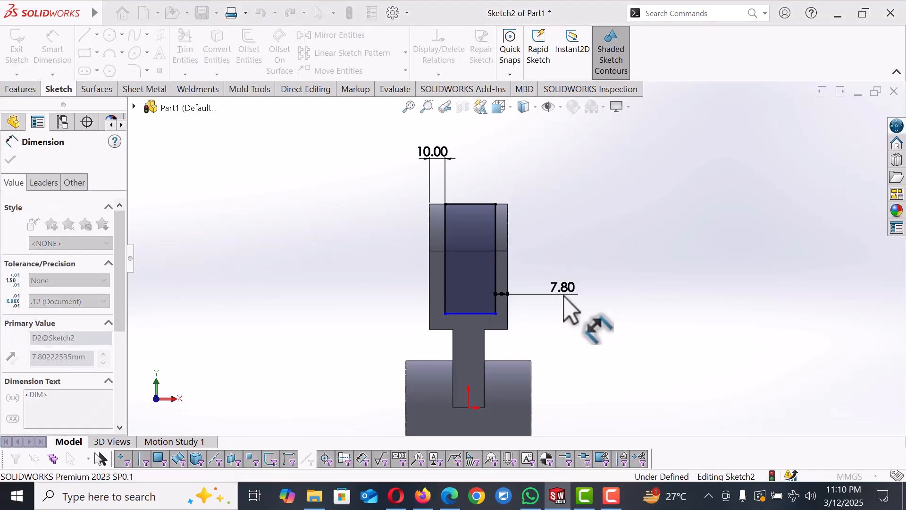
Step: Dimension the rectangle's bottom side 10 mm above the upper boss's lower edge
left_click(488, 315)
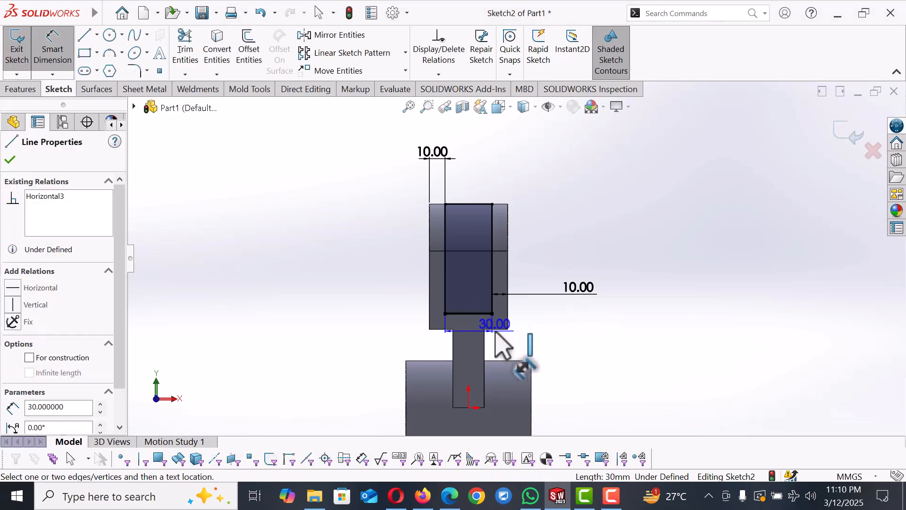
left_click(498, 329)
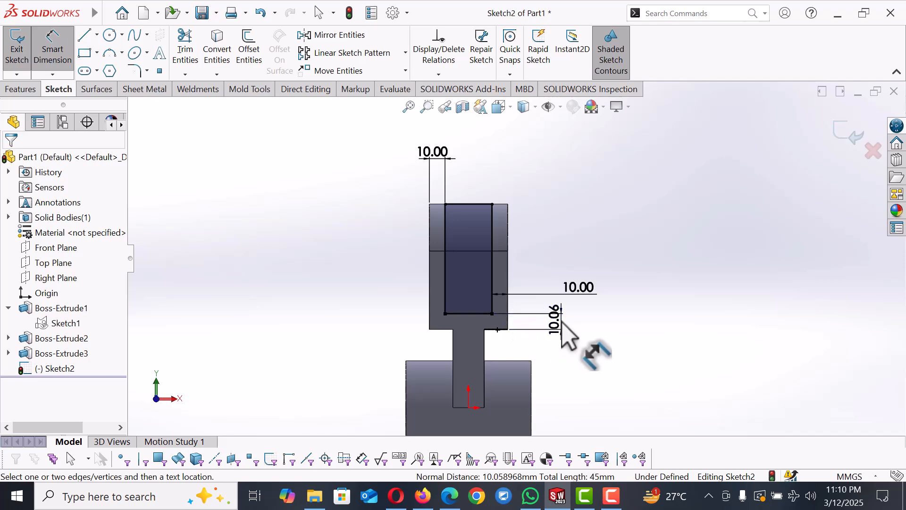
left_click(562, 320)
type("10")
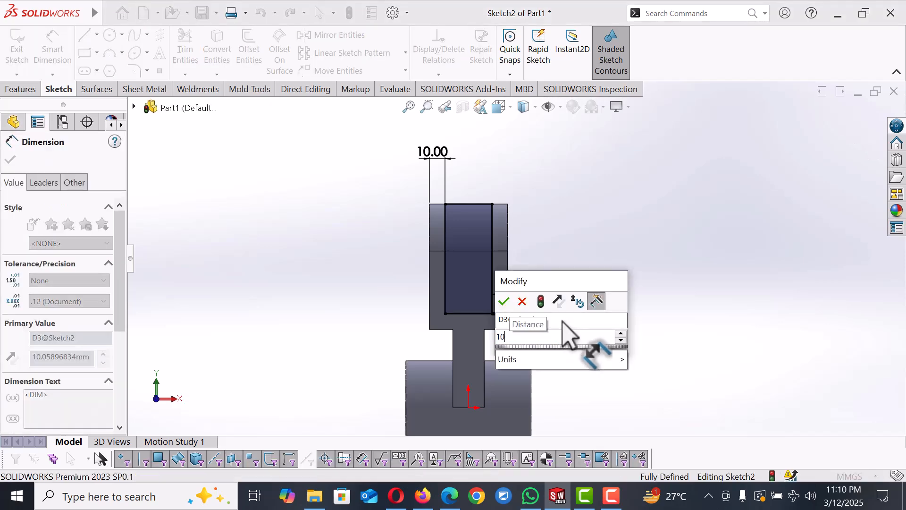
key("Return")
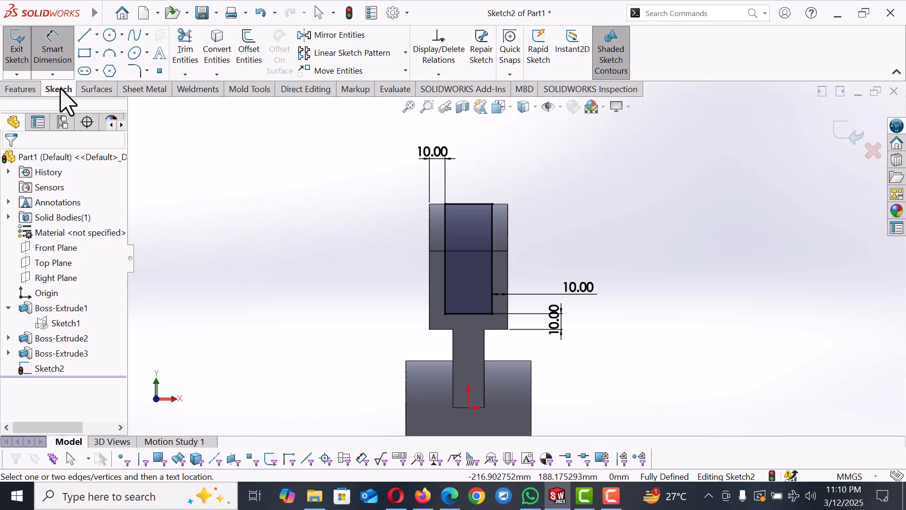
Step: Cut-extrude the rectangle Through All to form the slot between the two lugs
left_click(32, 89)
left_click(199, 62)
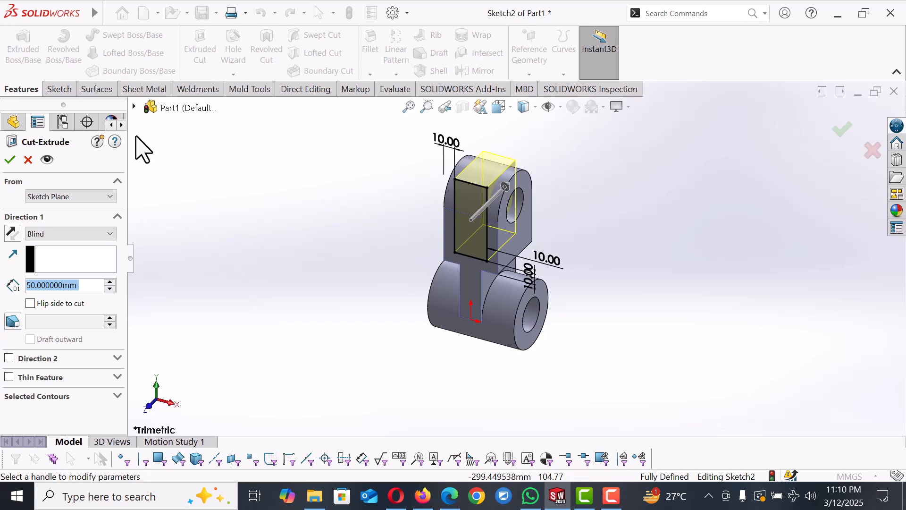
left_click(73, 234)
left_click(71, 257)
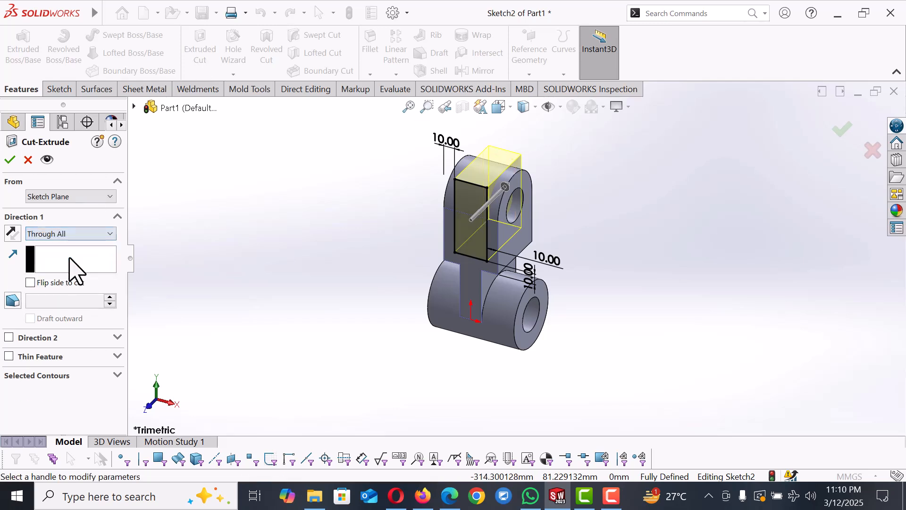
left_click(9, 160)
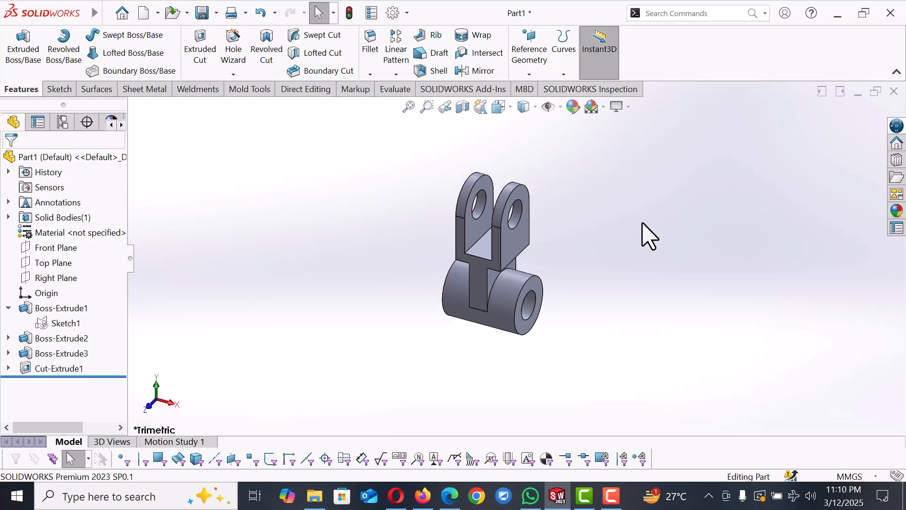
Step: Apply the Plain White scene to the model
scroll(645, 242, "down", 2)
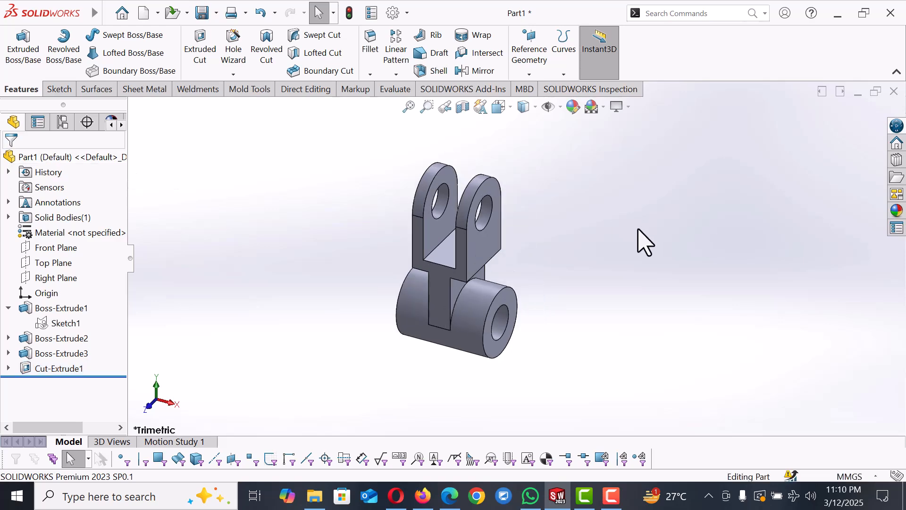
left_click(605, 107)
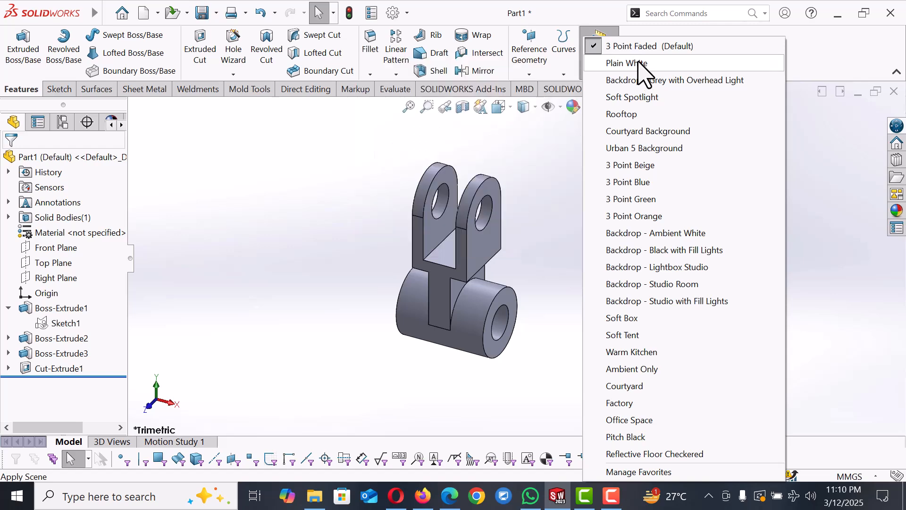
left_click(622, 64)
Step: Start a 2 mm fillet in isometric view and select the faces of both upper lugs
key("space")
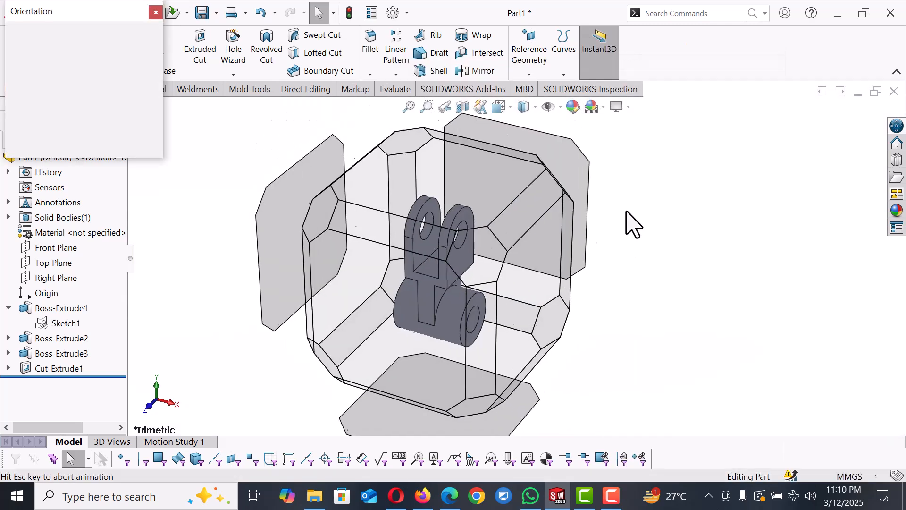
left_click(158, 52)
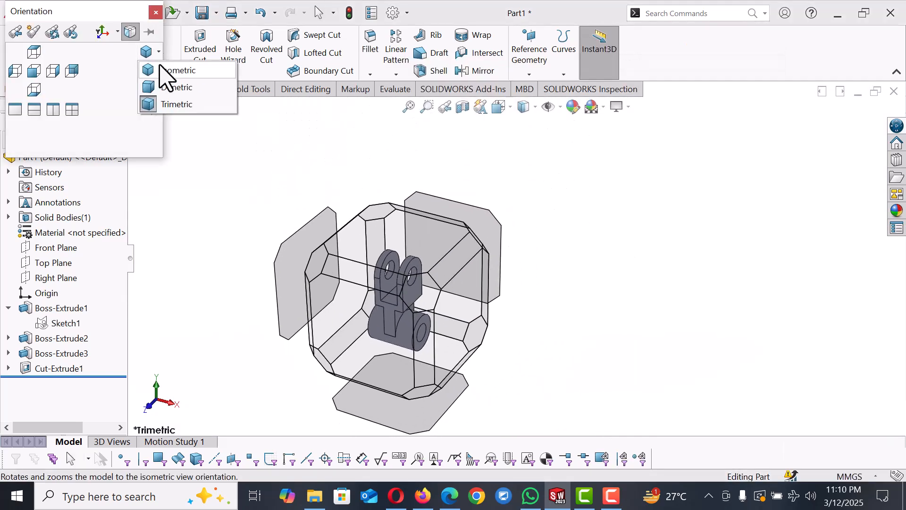
left_click(173, 71)
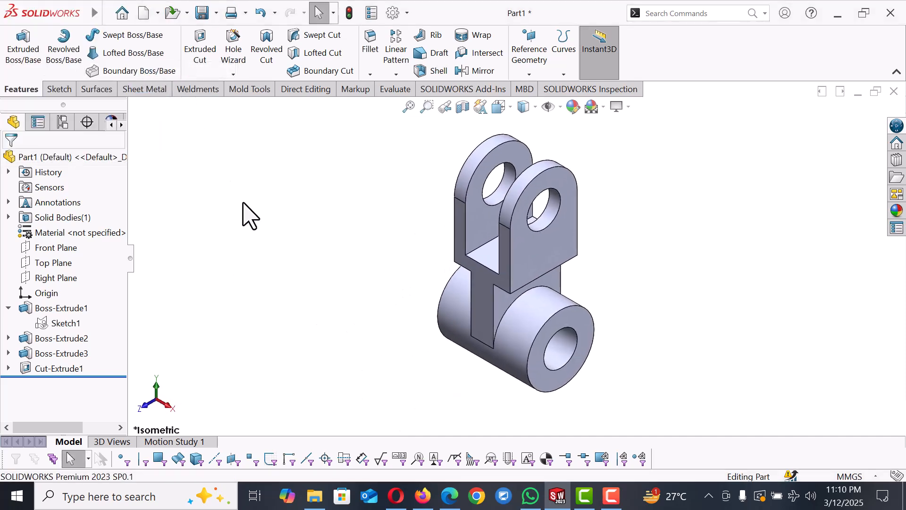
left_click(555, 257)
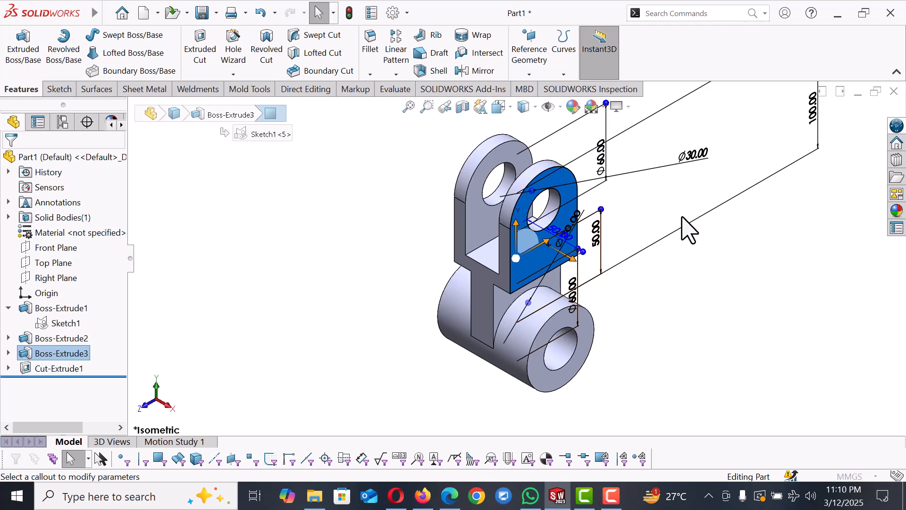
type("2")
key("Return")
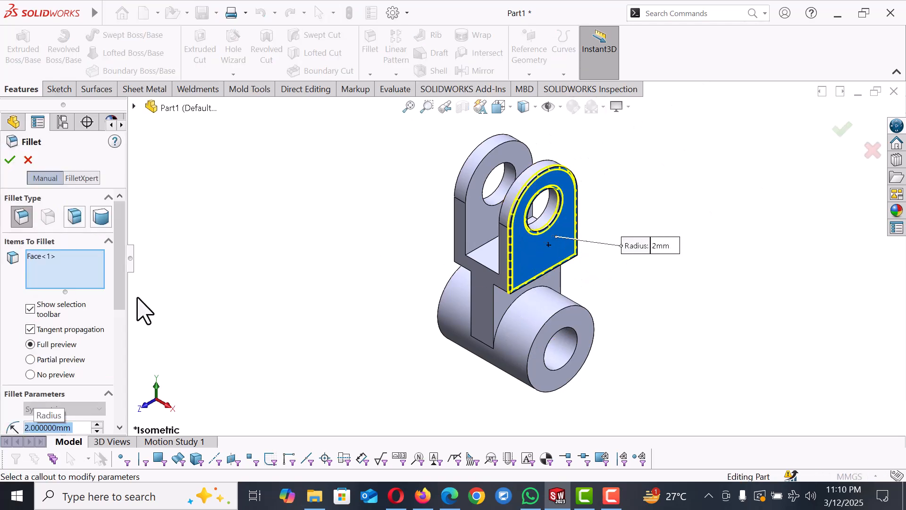
left_click(486, 212)
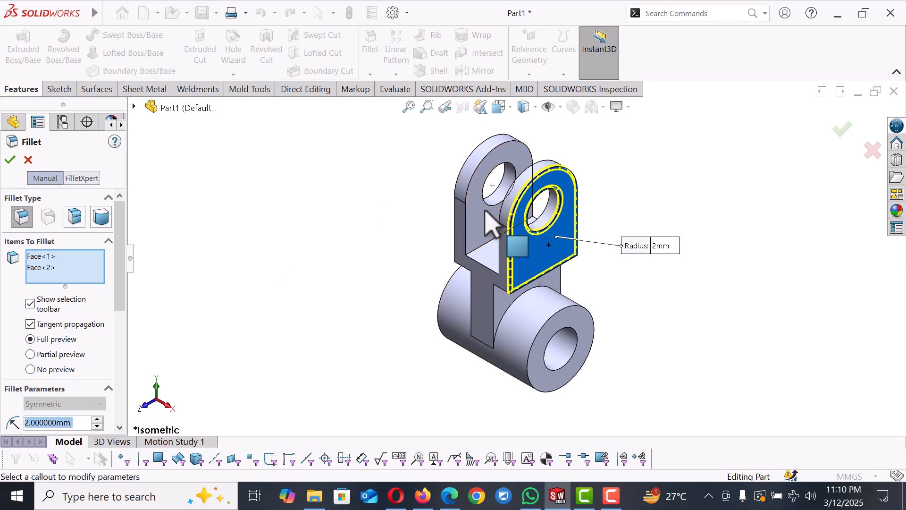
middle_click_drag(491, 224, 555, 213)
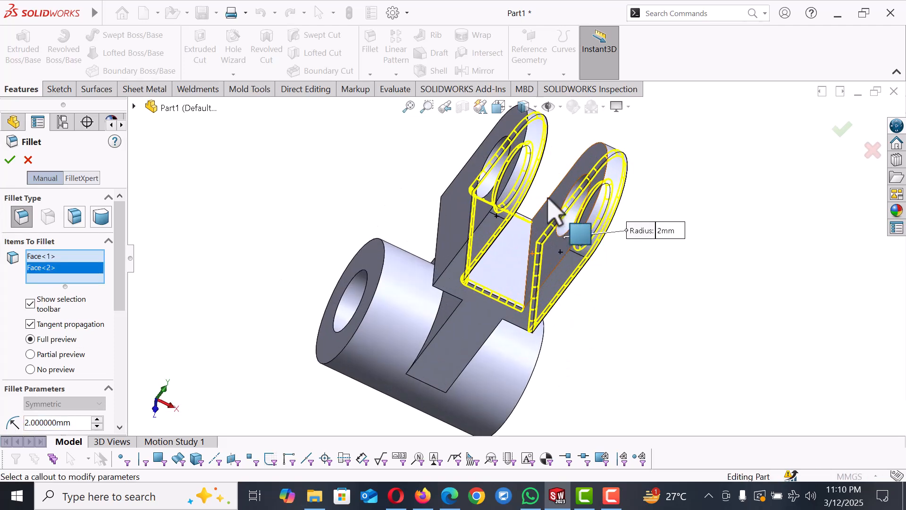
left_click(553, 210)
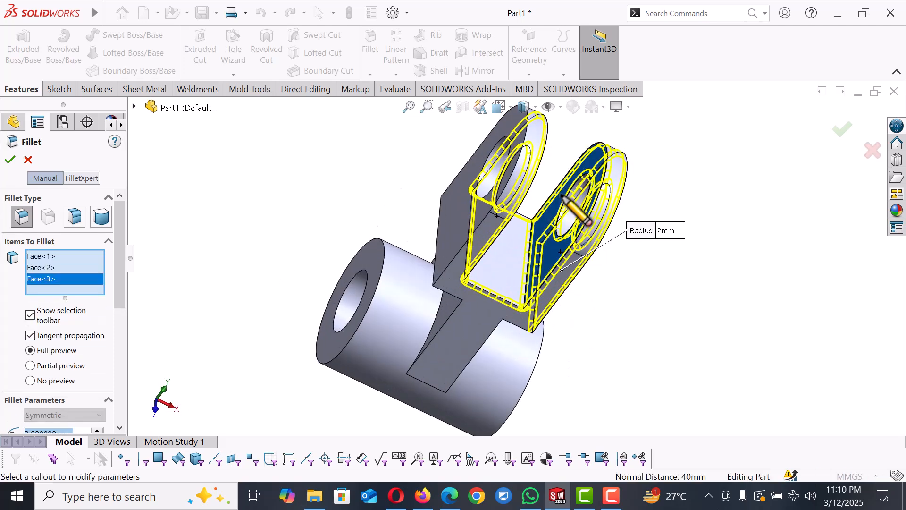
left_click(514, 264)
middle_click_drag(623, 283, 586, 222)
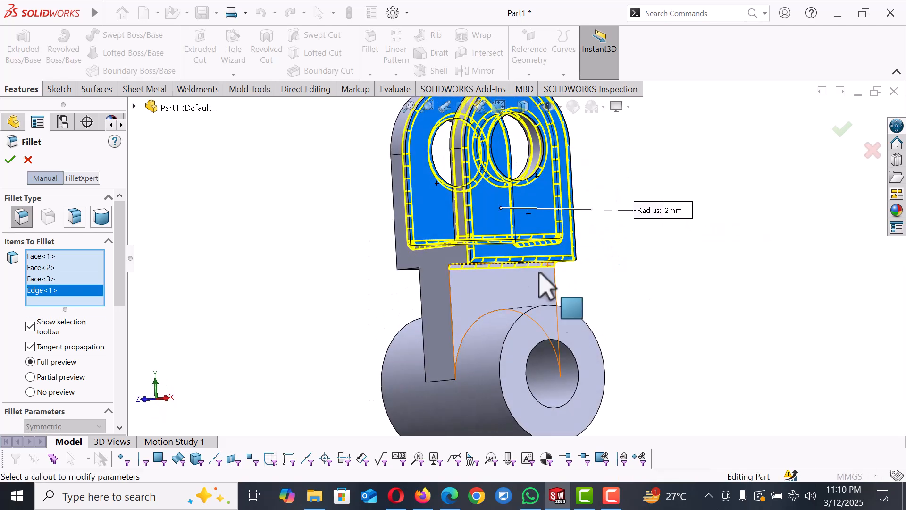
Step: Add the web faces and the lower boss faces to the 2 mm fillet selection
left_click(504, 295)
left_click(518, 365)
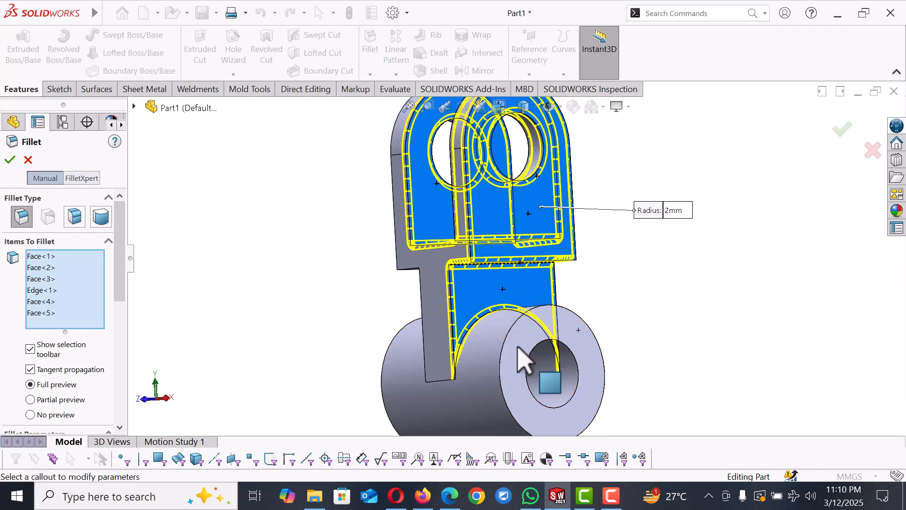
left_click(495, 371)
middle_click_drag(519, 370, 487, 370)
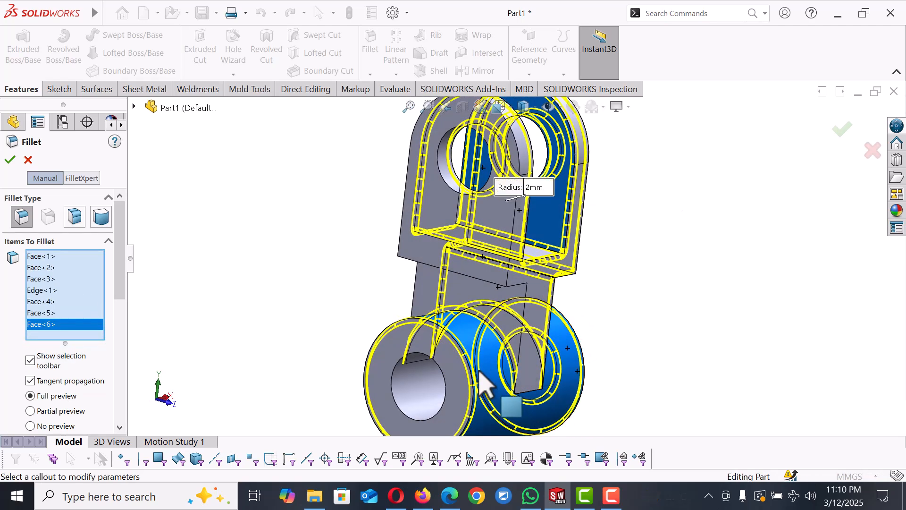
left_click(462, 392)
left_click(432, 289)
left_click(429, 251)
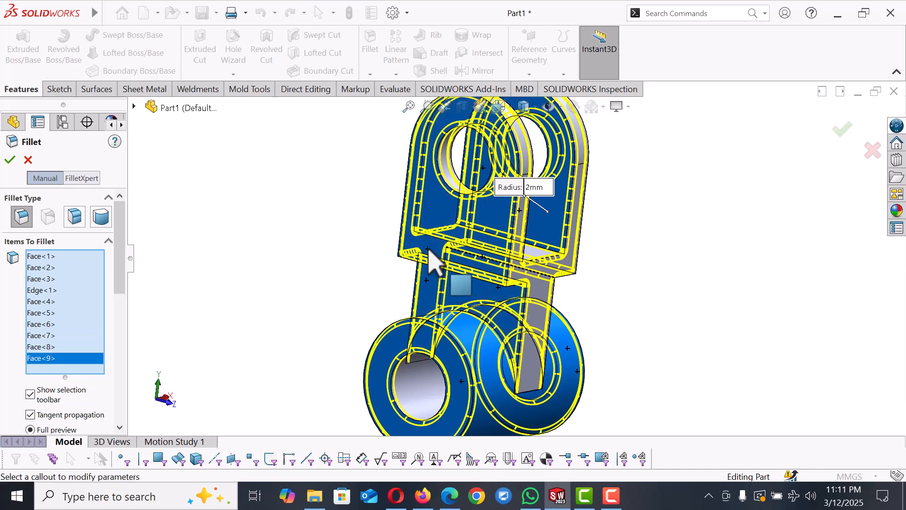
Step: Select the remaining faces on the far side of the part and complete the 2 mm fillet
scroll(607, 279, "up", 2)
middle_click_drag(607, 278, 496, 330)
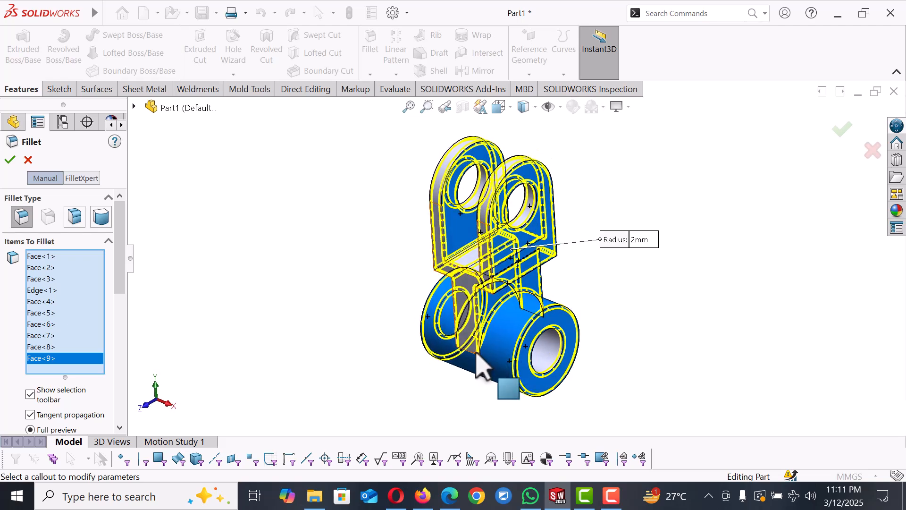
scroll(465, 312, "down", 3)
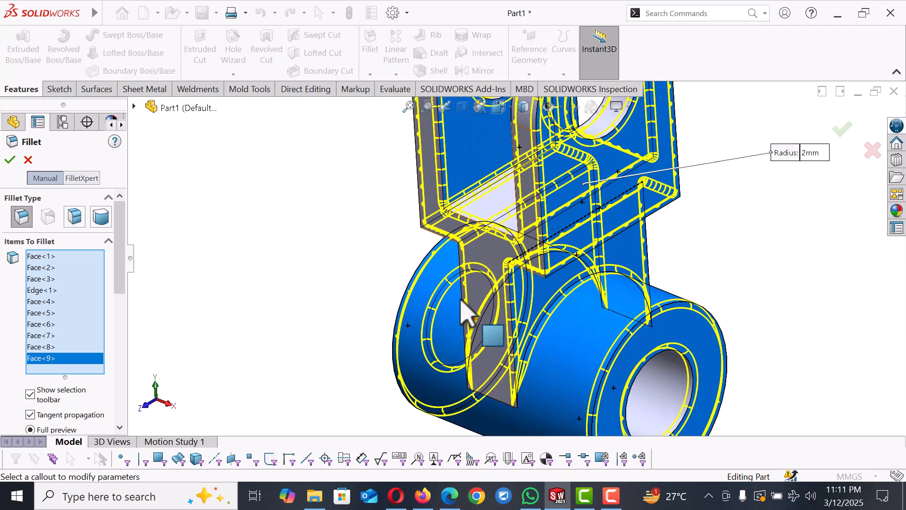
left_click(500, 257)
left_click(500, 257)
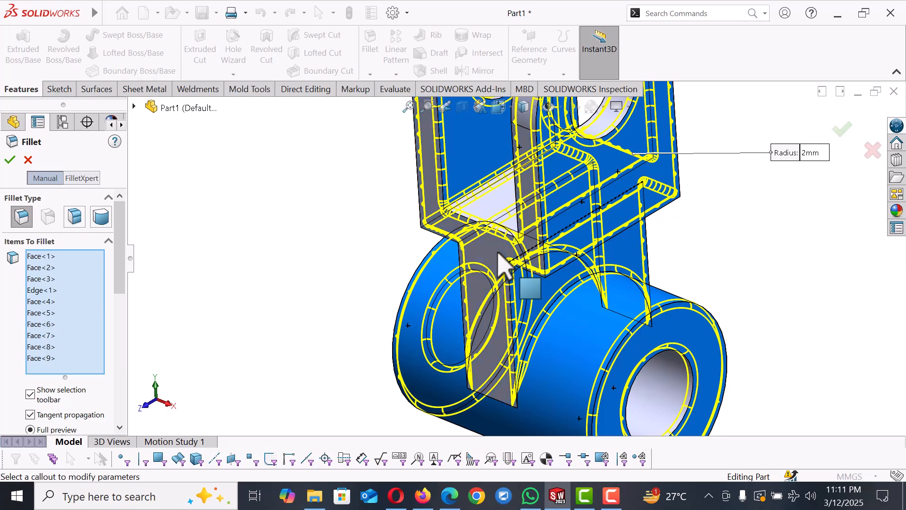
middle_click_drag(738, 283, 830, 198)
left_click(762, 201)
key("f")
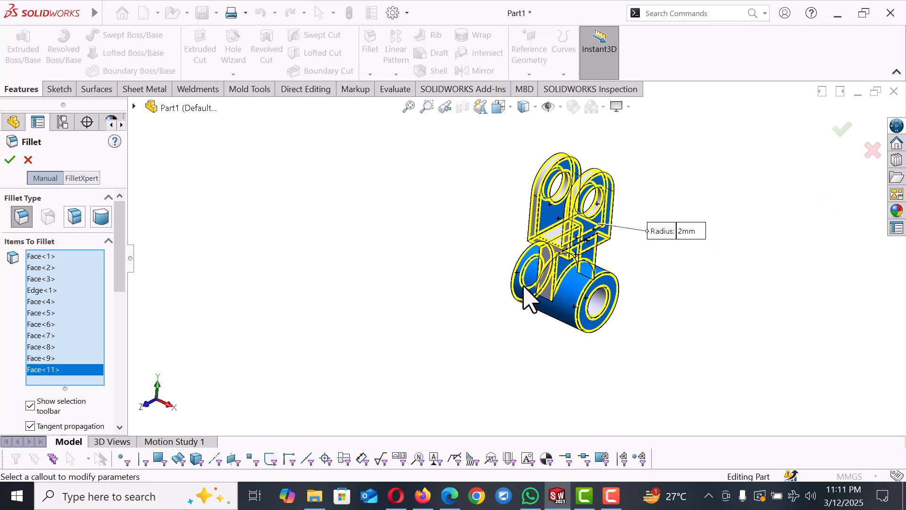
scroll(496, 298, "down", 2)
left_click(10, 160)
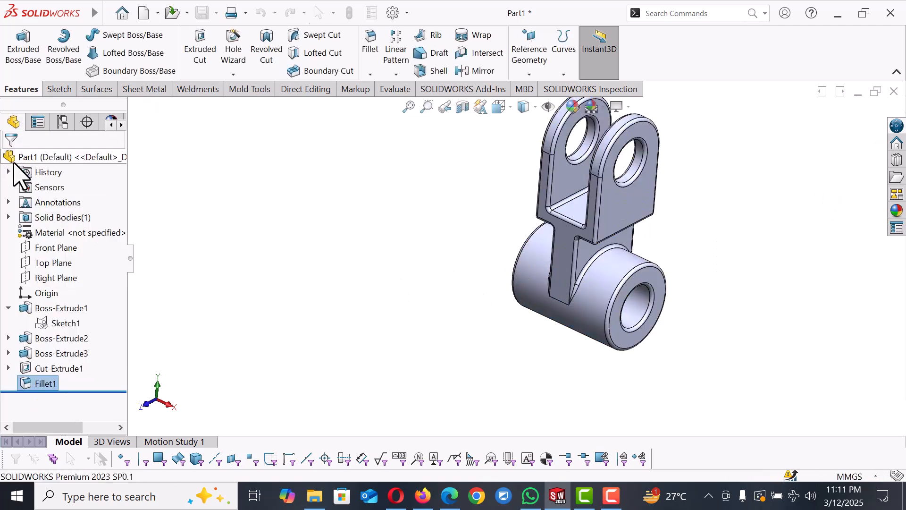
Step: Return the model to the isometric view
middle_click_drag(403, 226, 662, 278)
key("space")
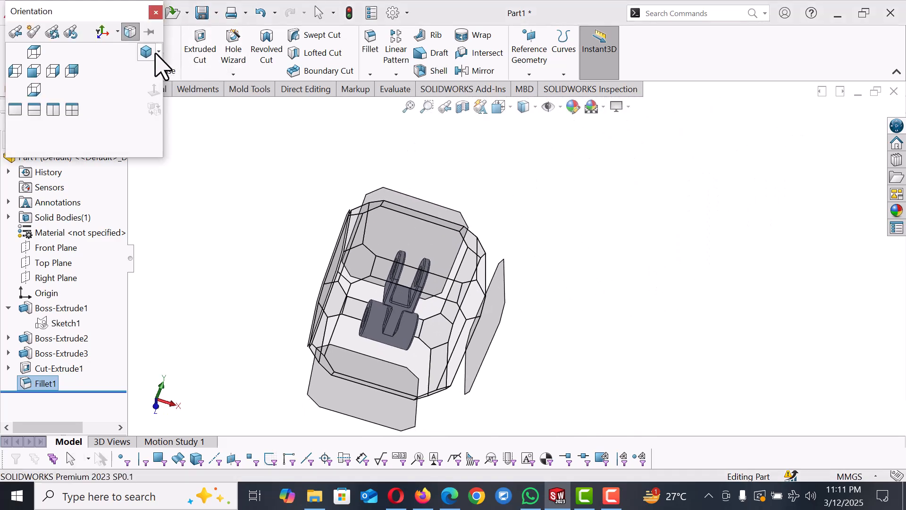
left_click(157, 52)
left_click(150, 72)
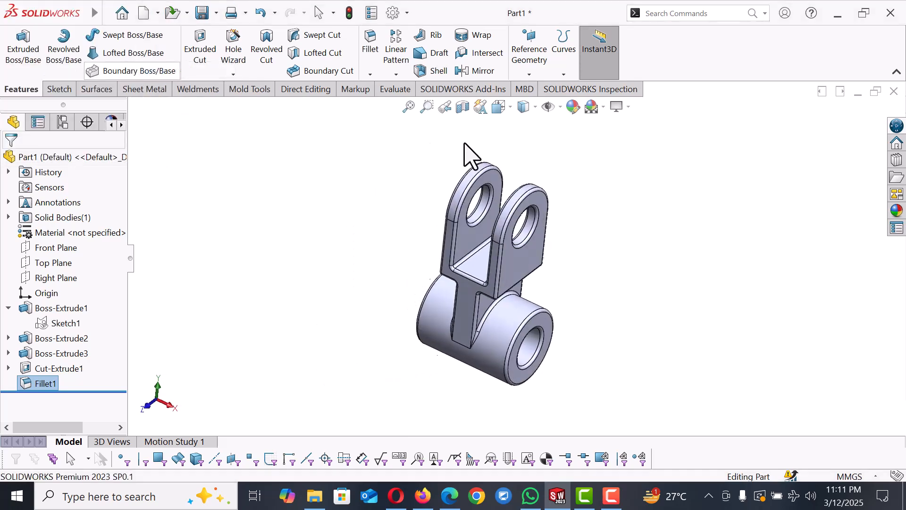
left_click(536, 106)
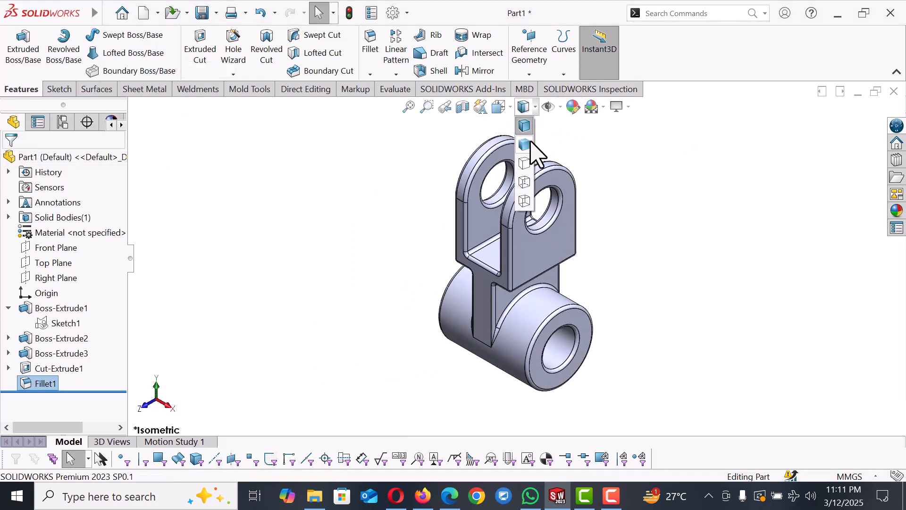
left_click(529, 145)
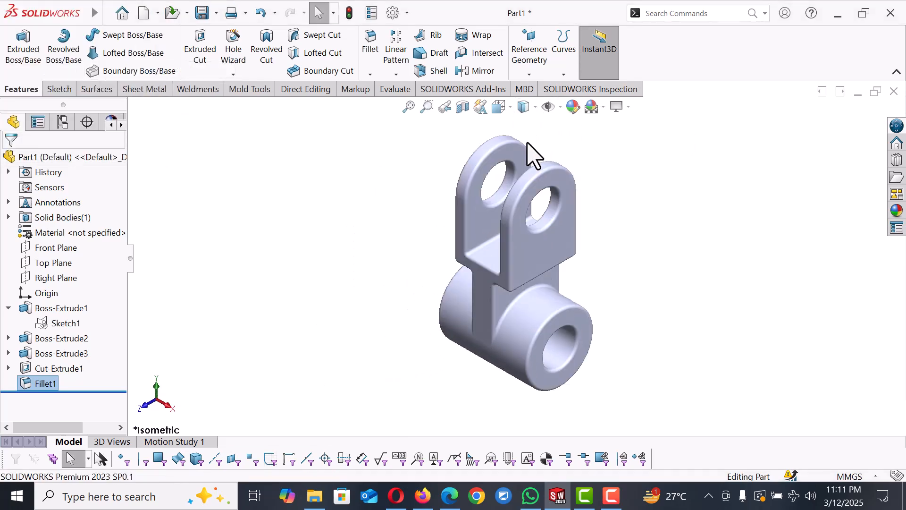
Step: Apply a blue-violet color appearance to the whole part
right_click(549, 241)
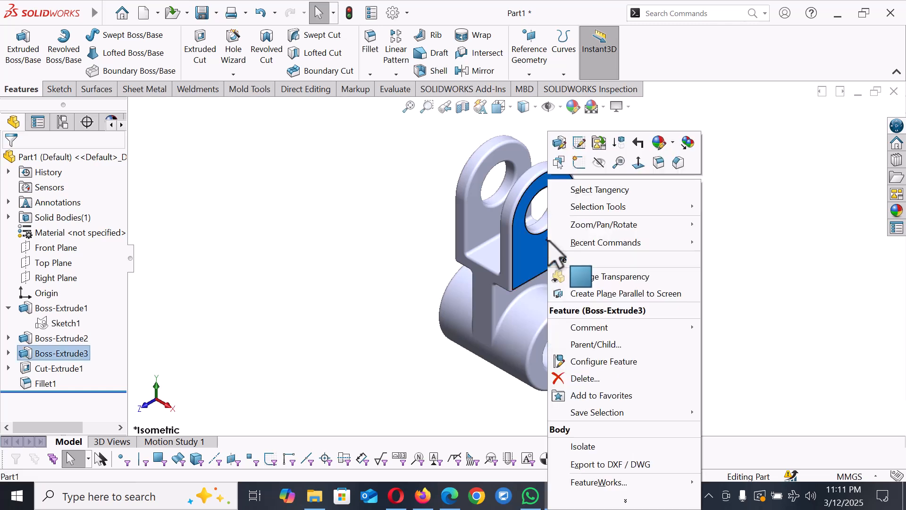
left_click(673, 147)
left_click(684, 224)
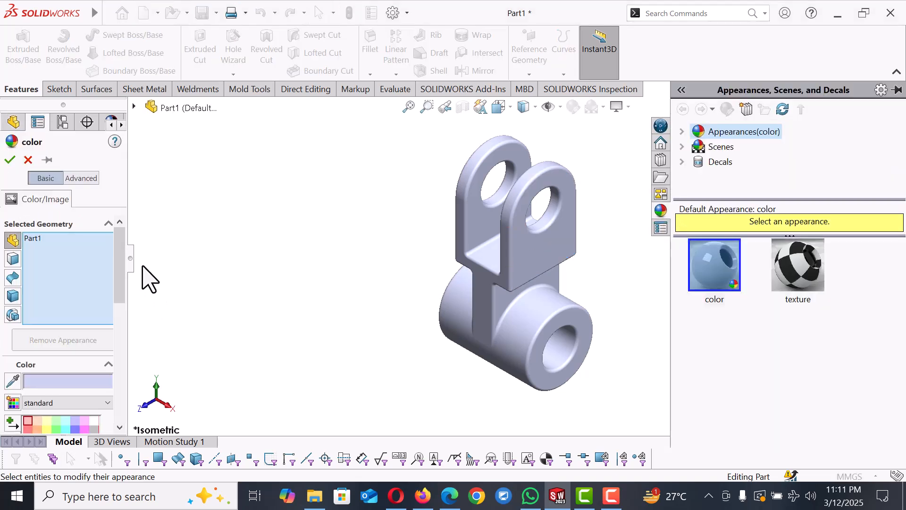
left_click_drag(116, 253, 118, 302)
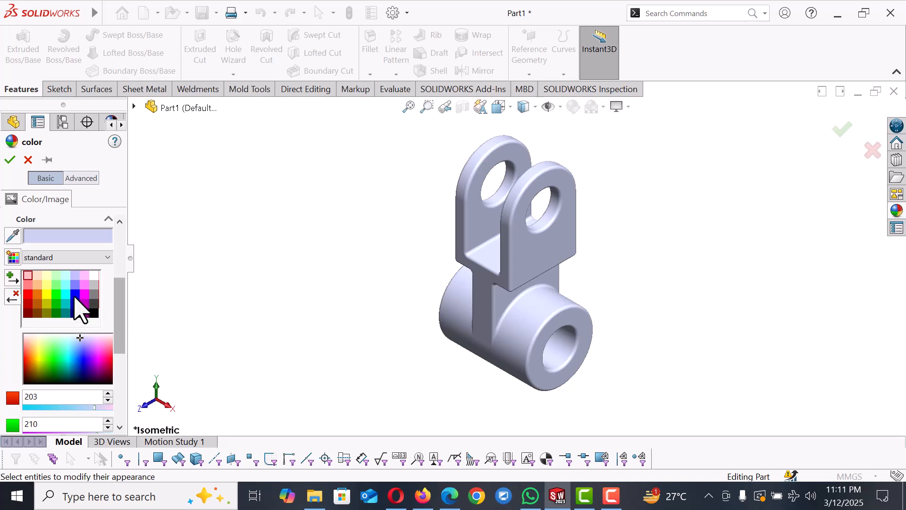
left_click(76, 285)
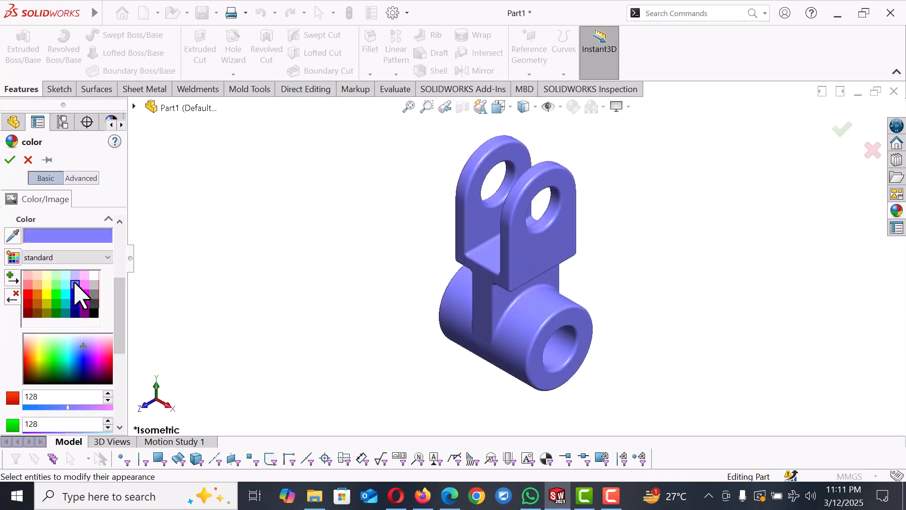
left_click(7, 161)
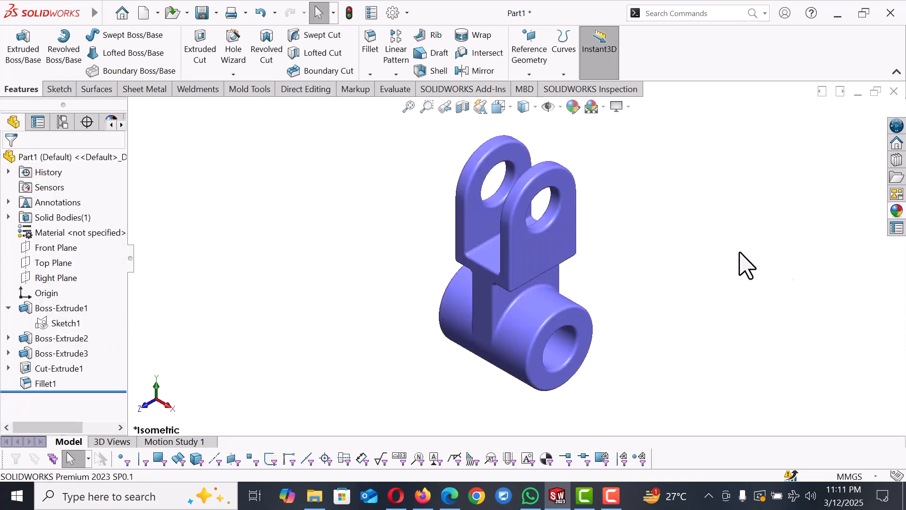
scroll(704, 263, "up", 2)
scroll(537, 244, "down", 2)
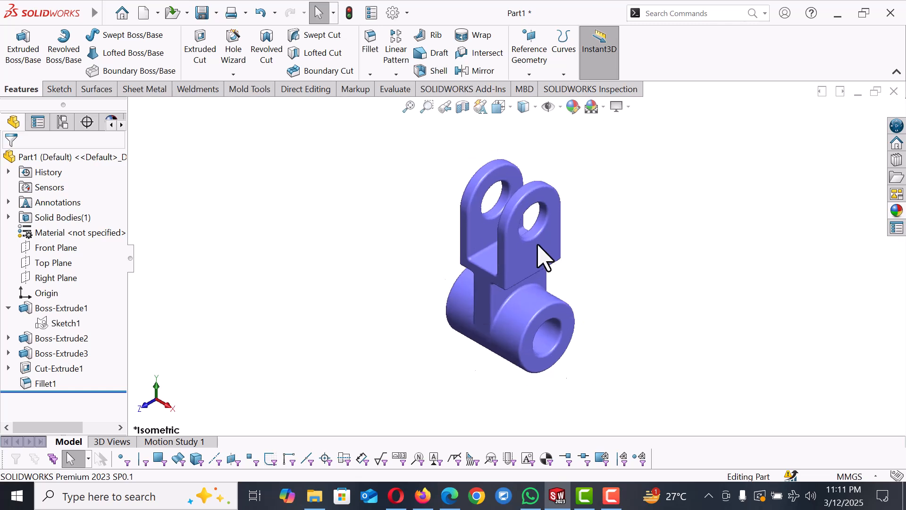
key("ctrl+shift+d")
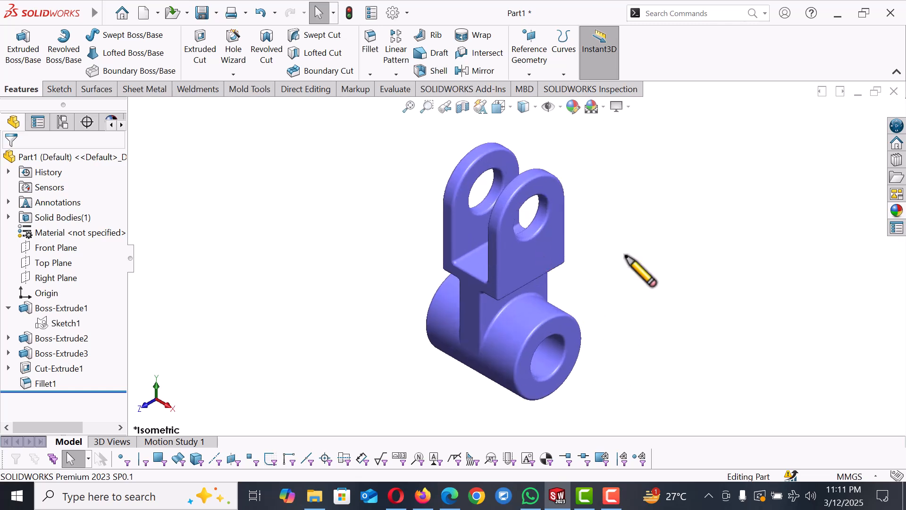
Step: Create a new part document
mouse_move(61, 12)
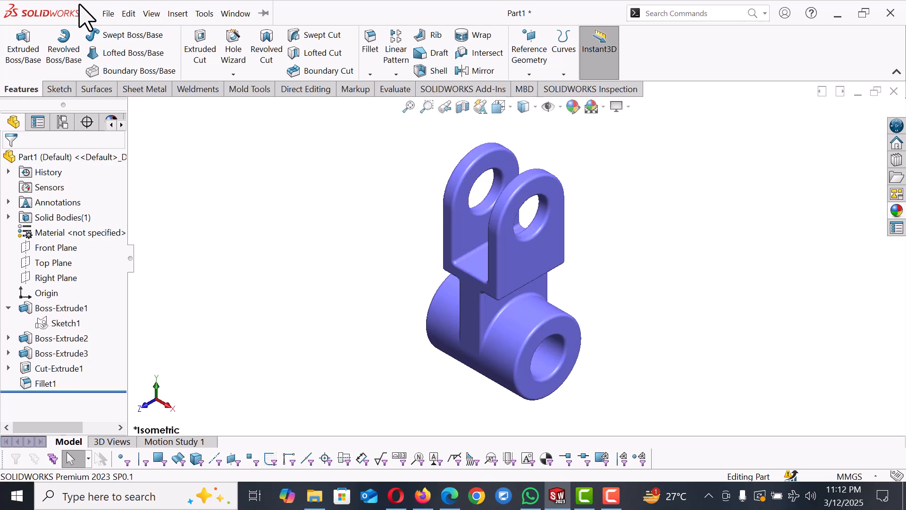
left_click(107, 14)
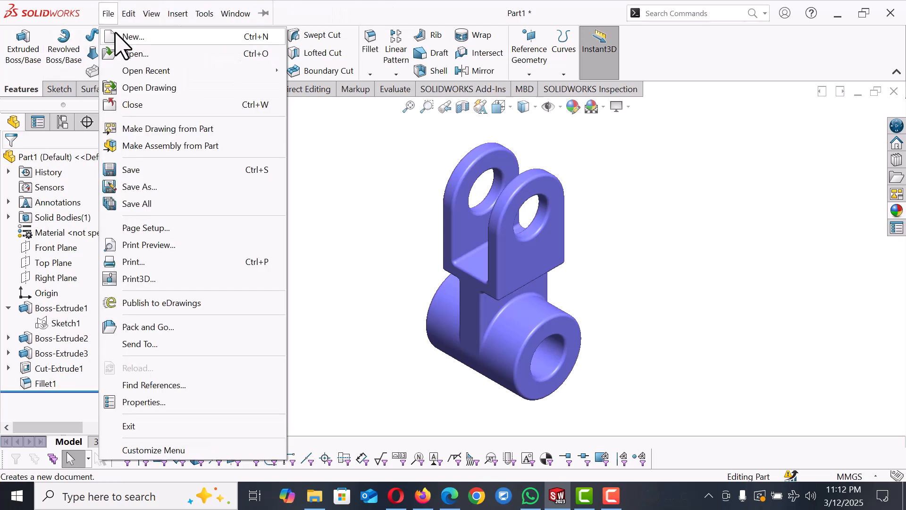
left_click(133, 38)
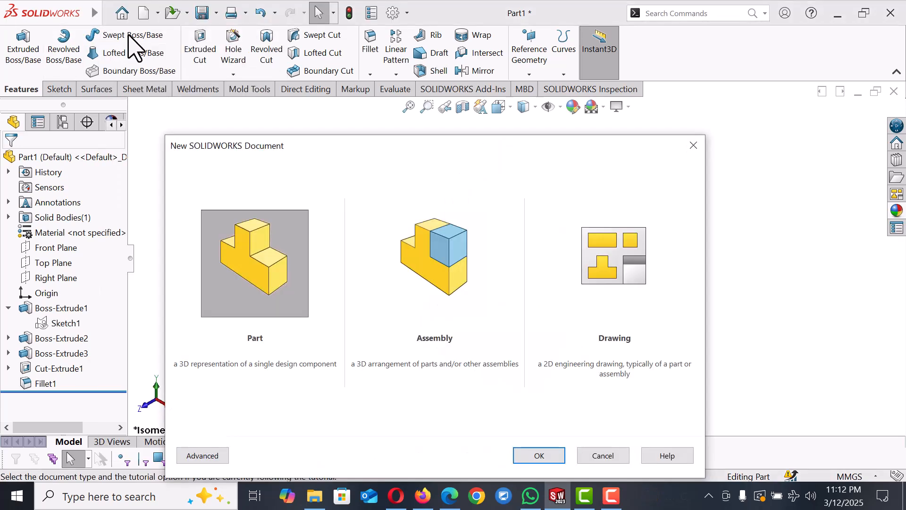
left_click(255, 283)
left_click(539, 456)
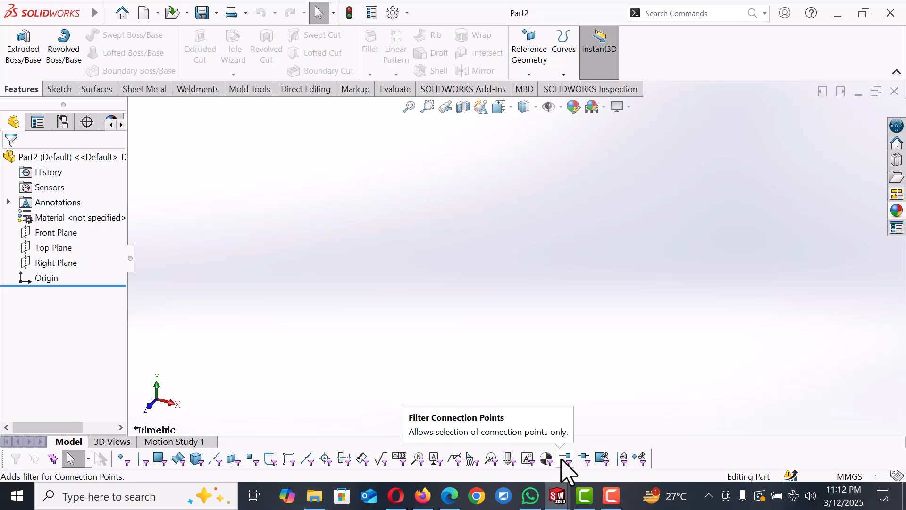
Step: Open a sketch on the Top Plane and draw a center rectangle about the origin
left_click(53, 248)
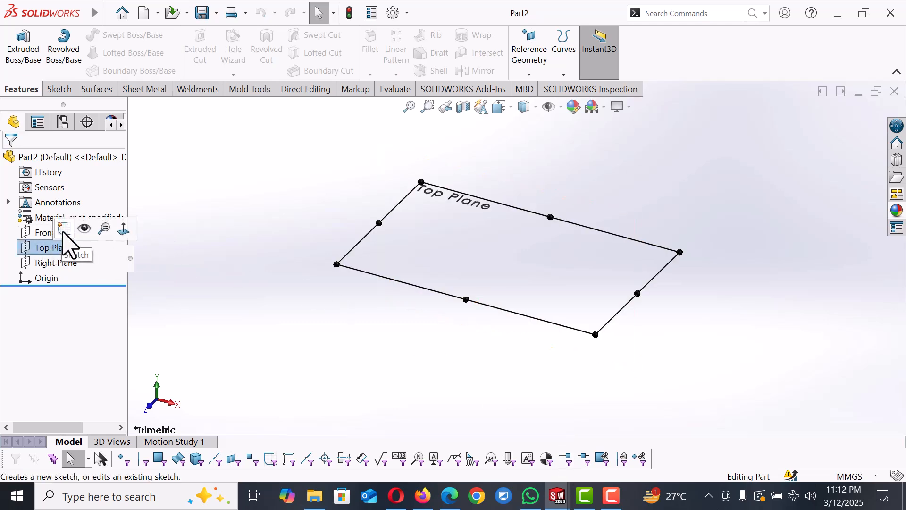
left_click(64, 230)
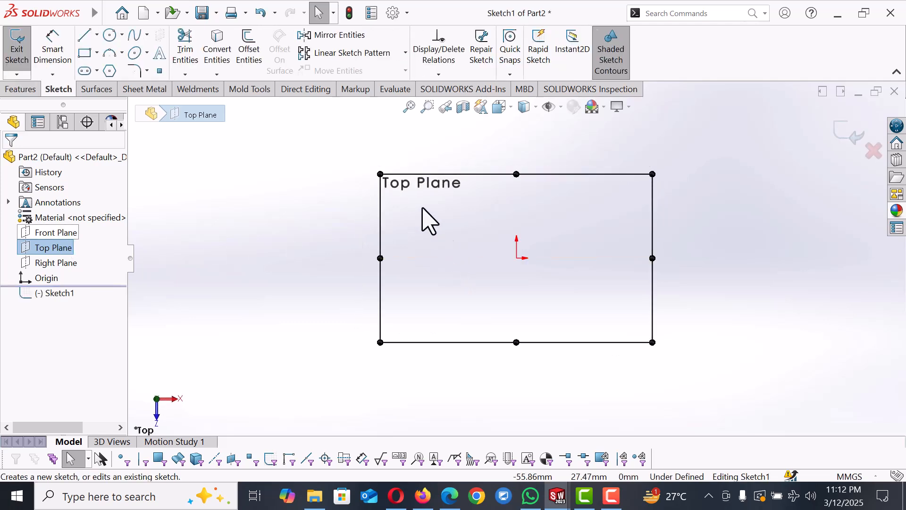
left_click(86, 53)
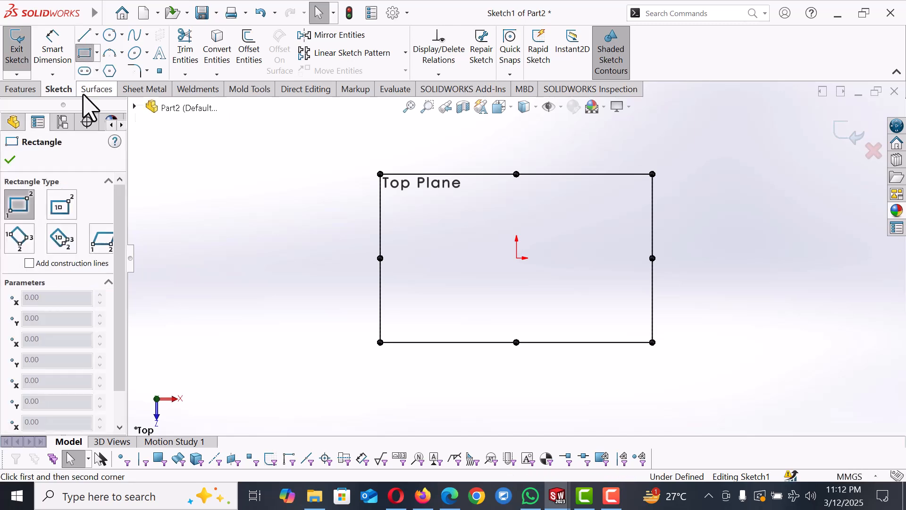
left_click(63, 207)
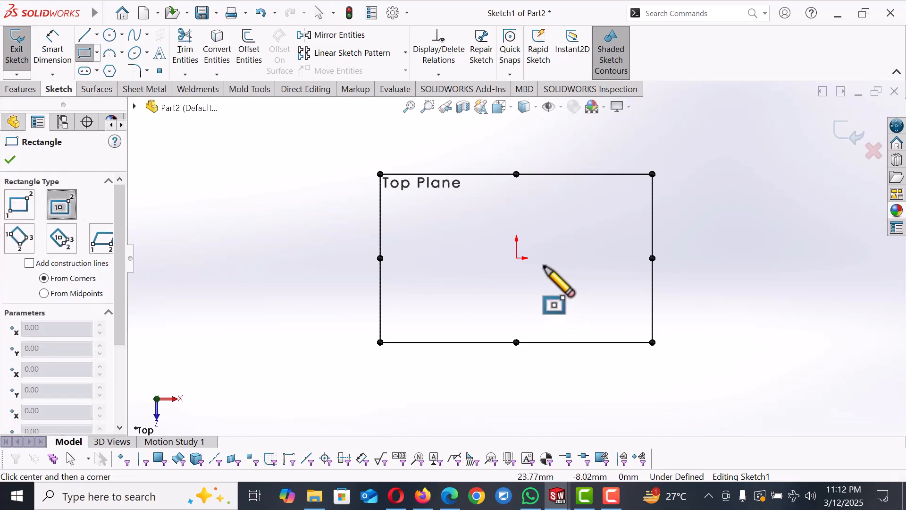
left_click(600, 323)
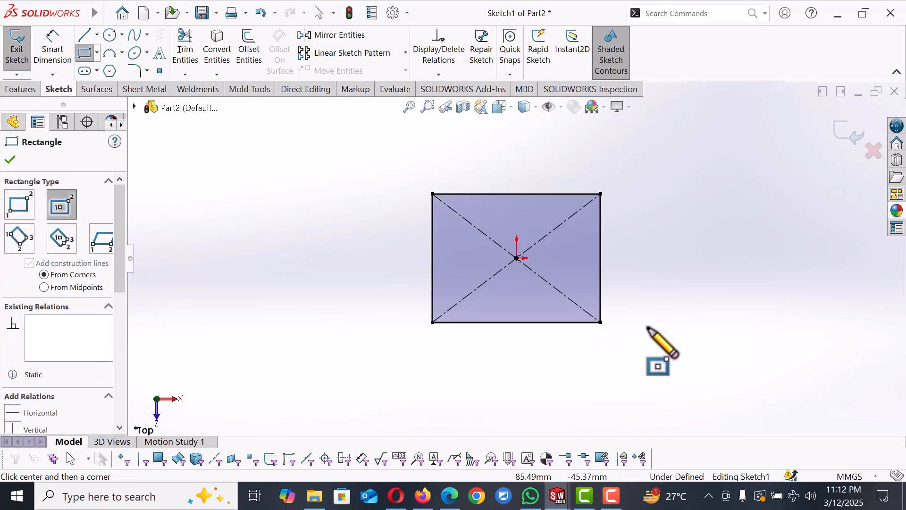
Step: Dimension the rectangle's top side as 88 mm
right_click_drag(657, 303, 662, 177)
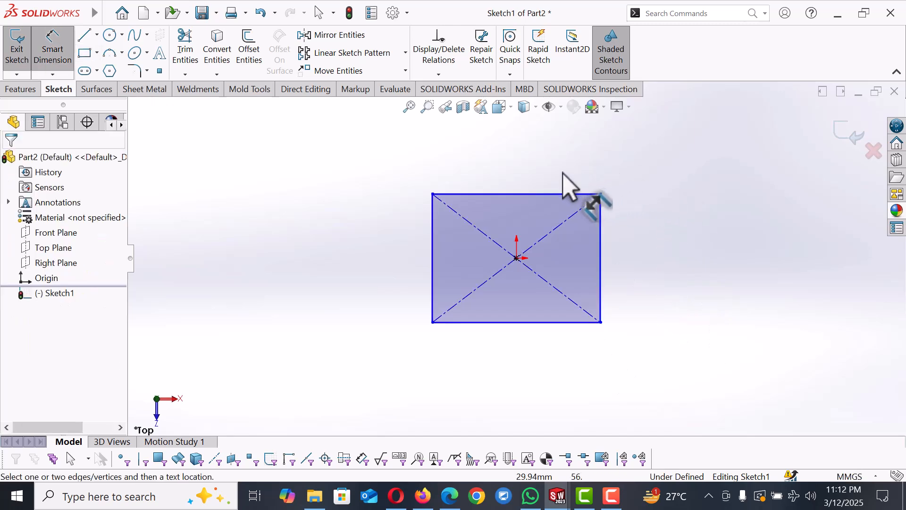
left_click(559, 196)
left_click(560, 158)
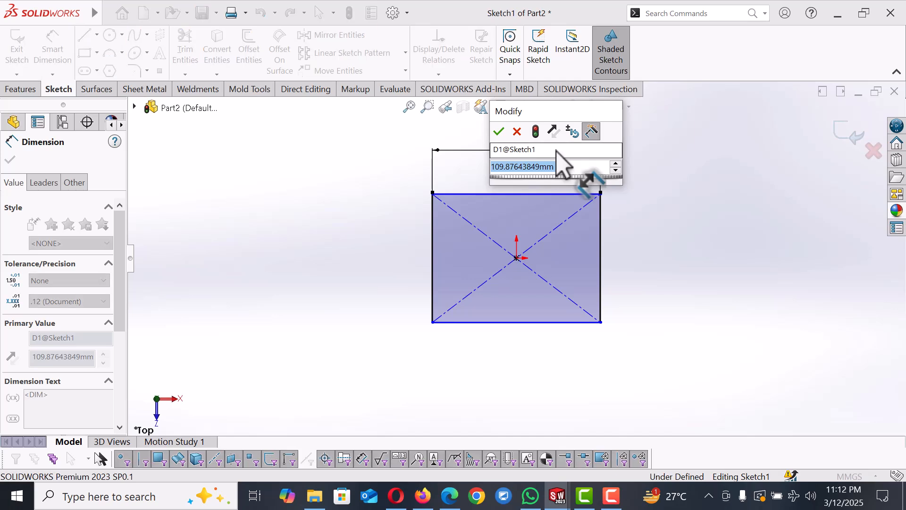
type("88")
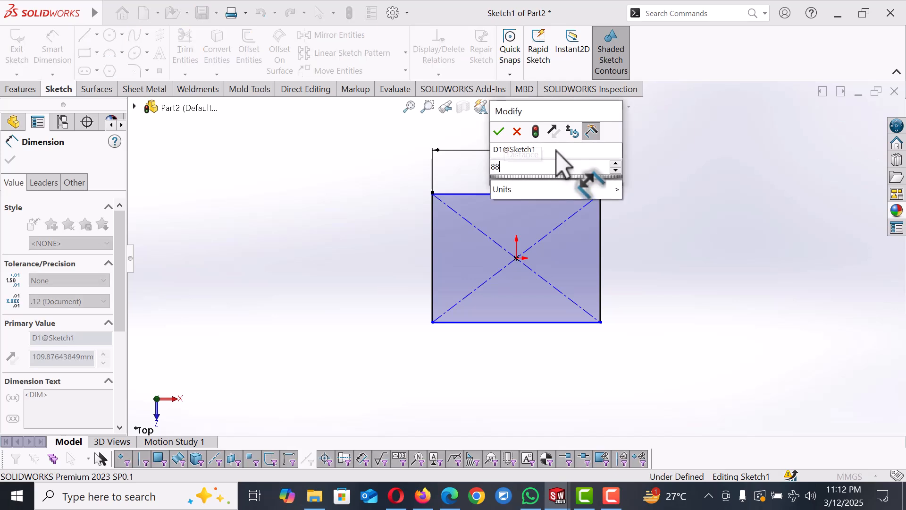
key("Return")
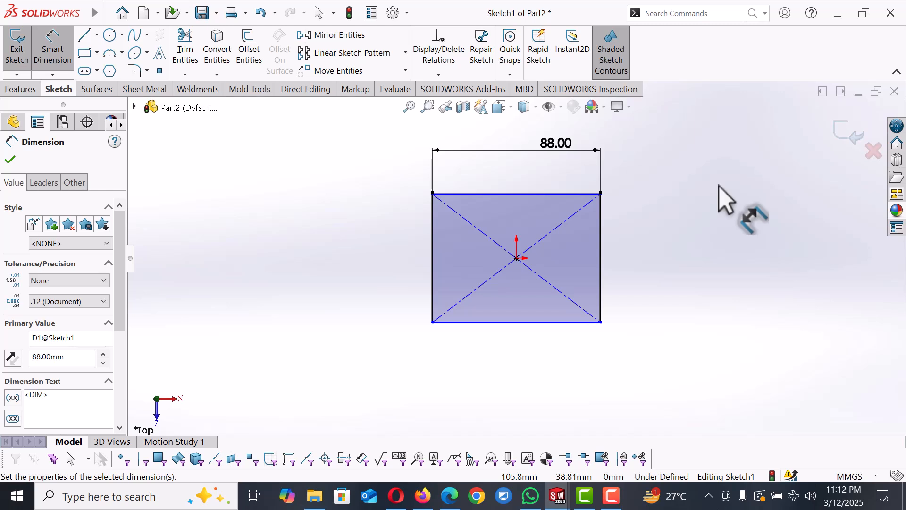
key("Escape")
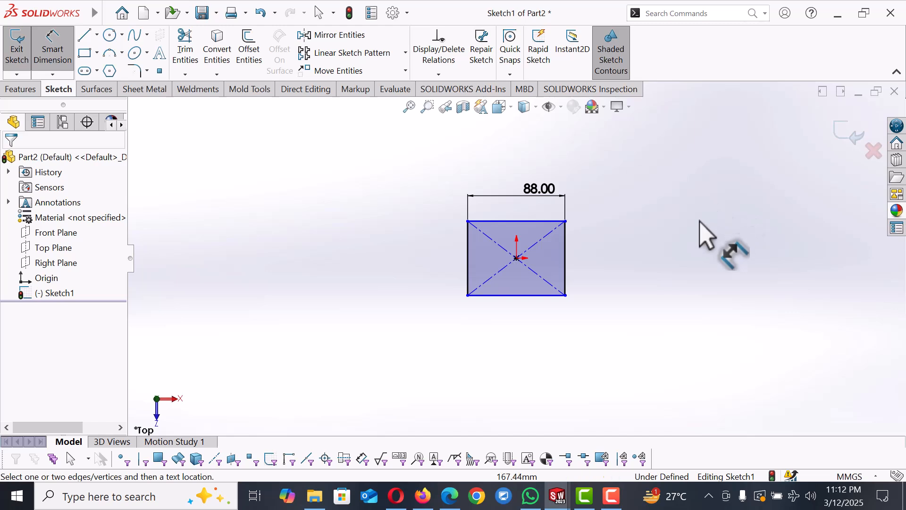
Step: Dimension the rectangle's right side as 83 mm
left_click(570, 283)
left_click(637, 268)
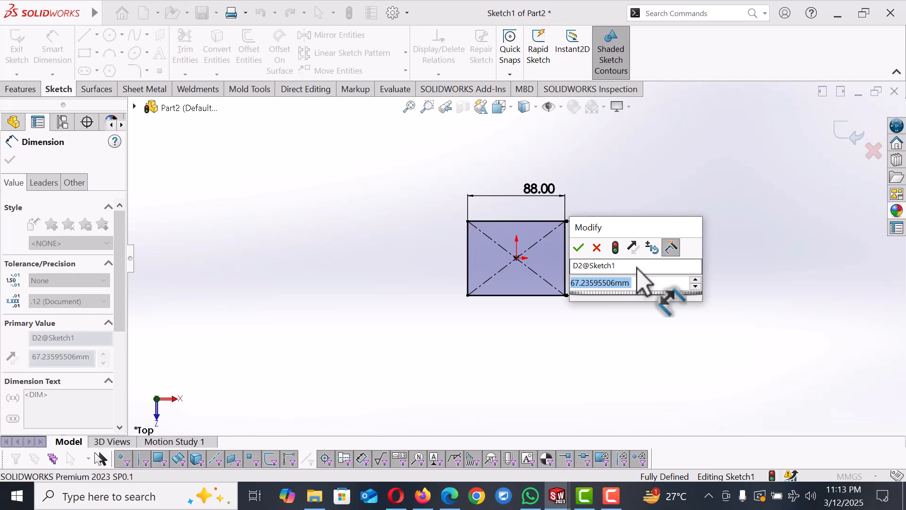
type("83")
key("Return")
left_click(691, 287)
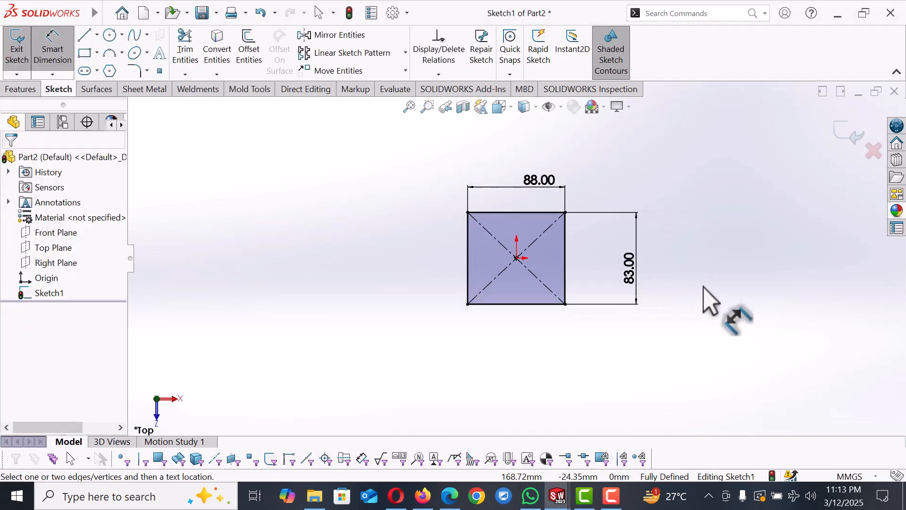
Step: Extrude the rectangle sketch 75 mm using the Mid Plane direction
left_click(20, 89)
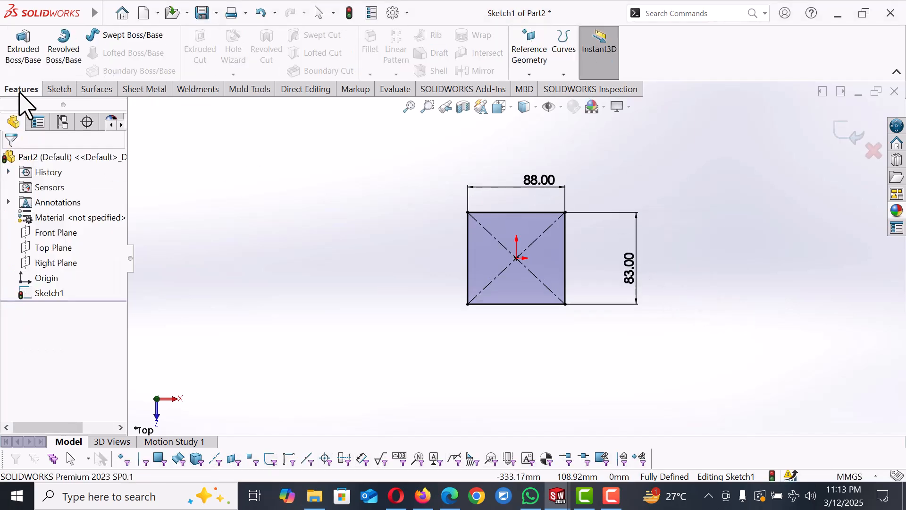
left_click(20, 60)
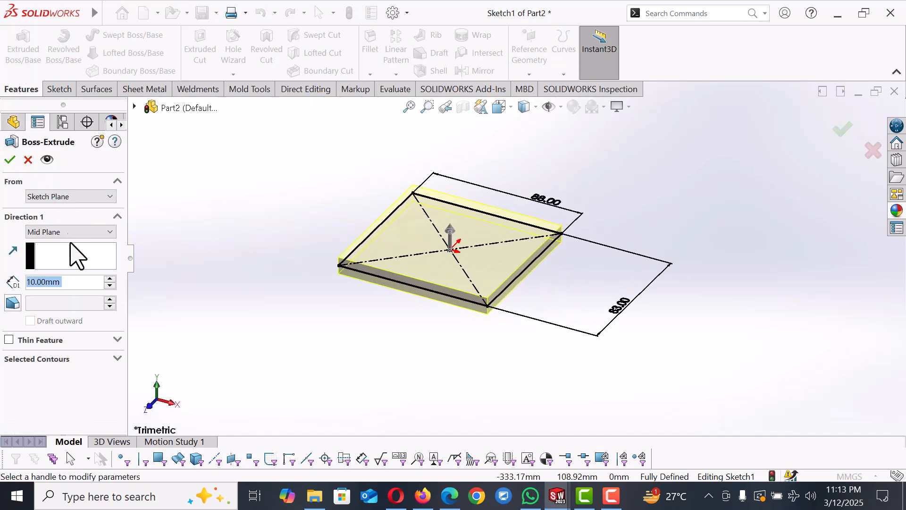
type("75")
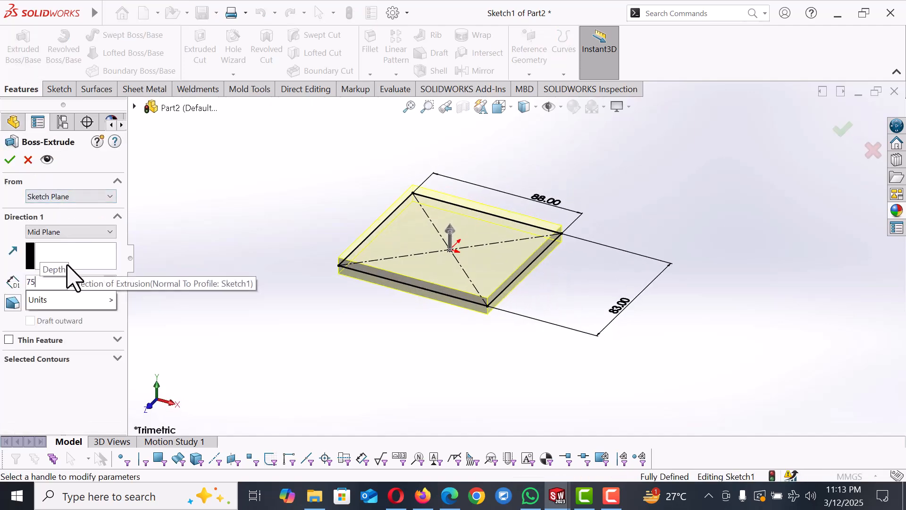
key("Return")
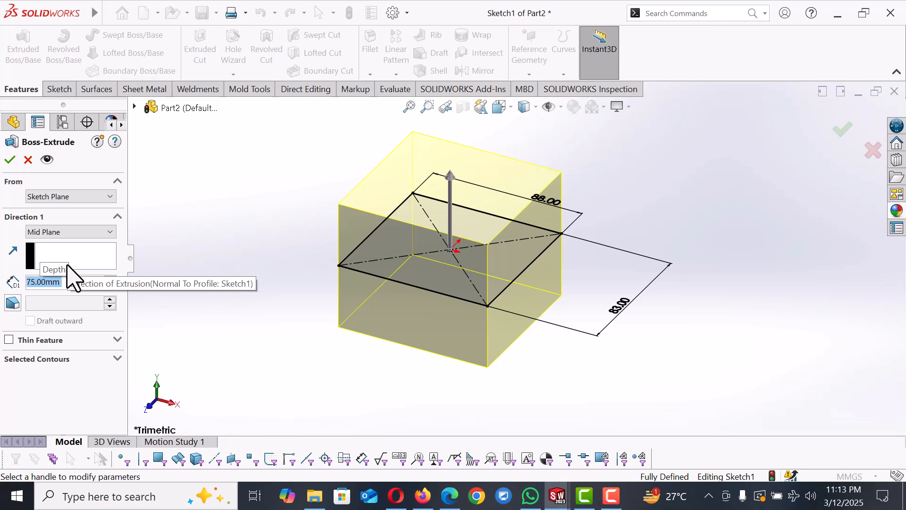
left_click(10, 160)
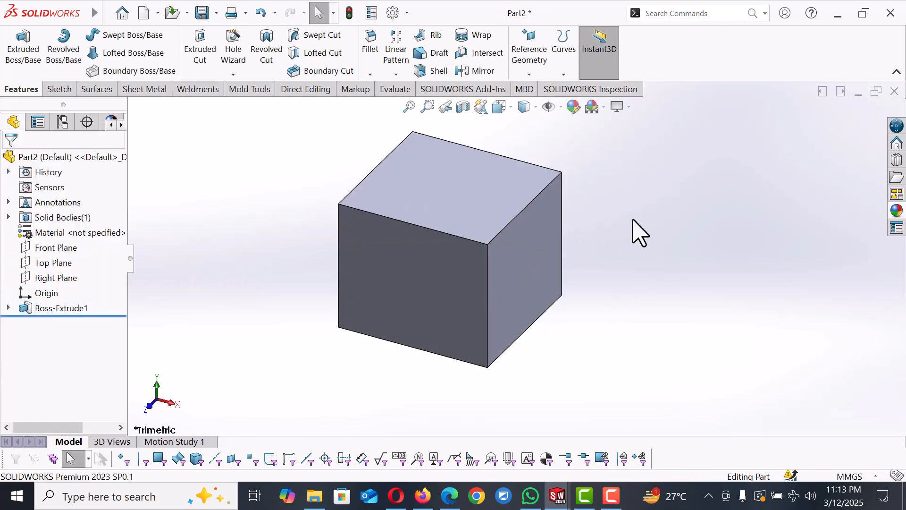
Step: Open a sketch on the block's top face and draw an L-shaped outline of lines near its top and right edges
left_click(462, 197)
left_click(503, 163)
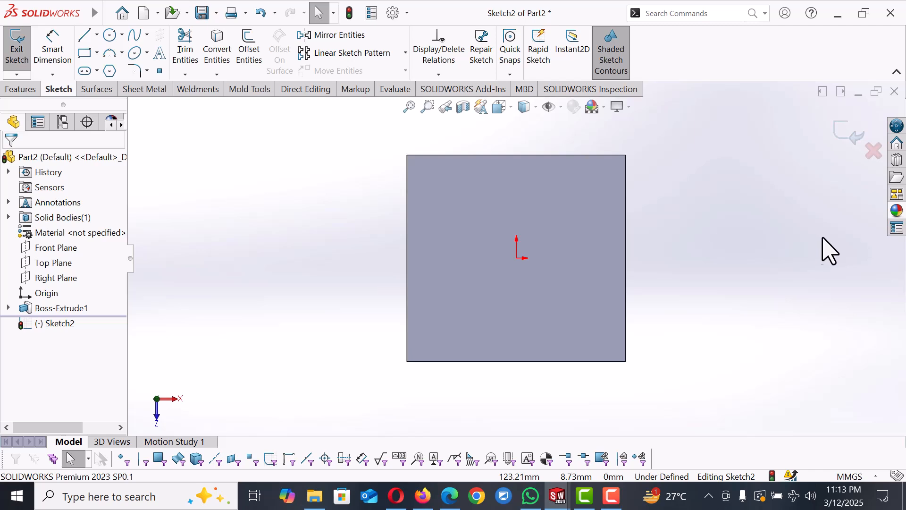
key("l")
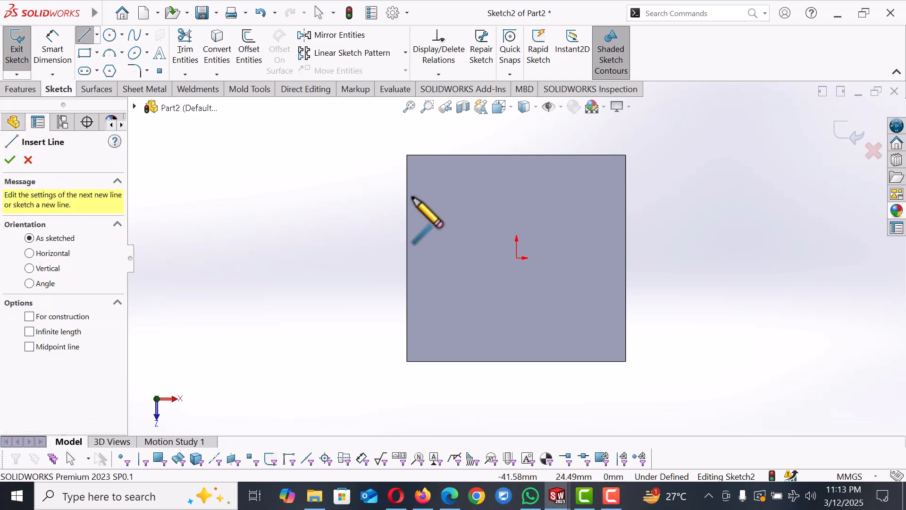
left_click(408, 198)
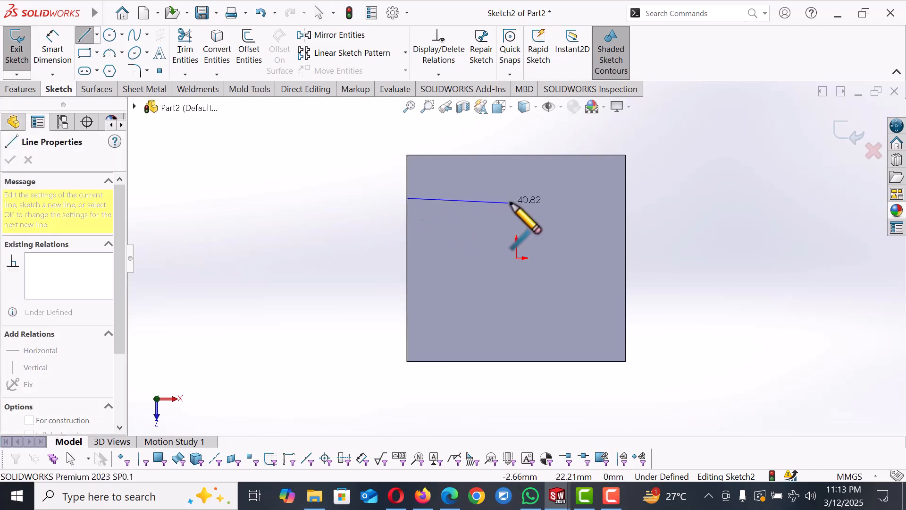
left_click(541, 199)
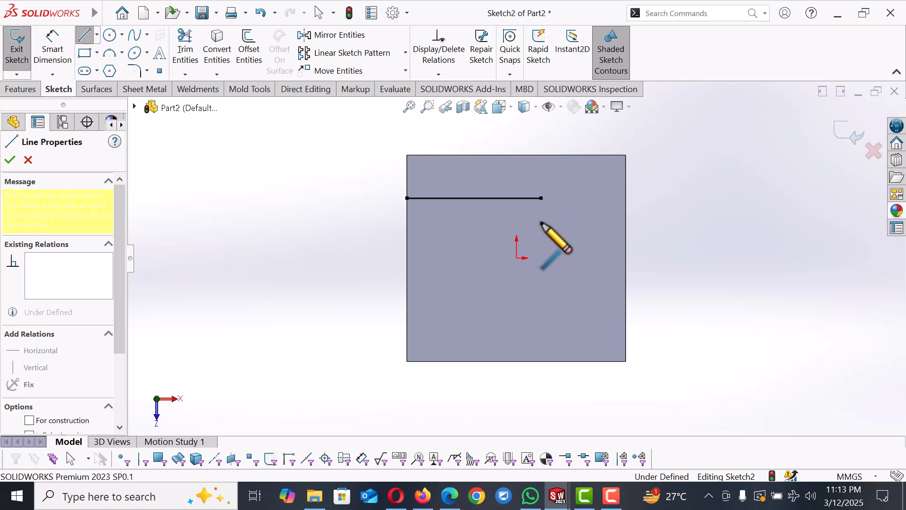
left_click(541, 362)
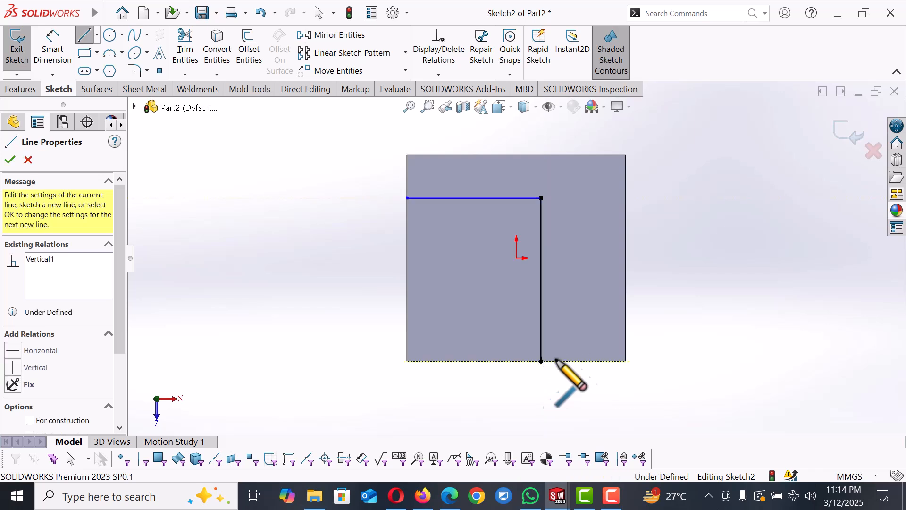
left_click(590, 362)
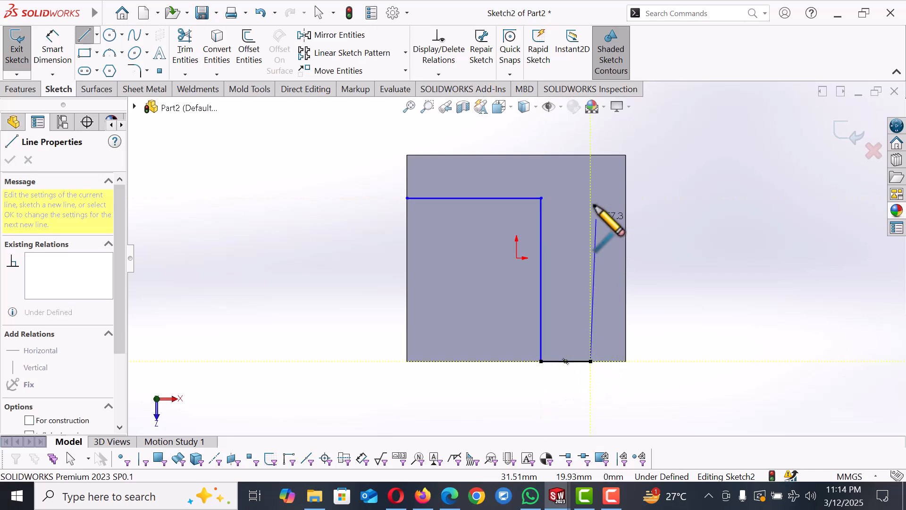
left_click(591, 177)
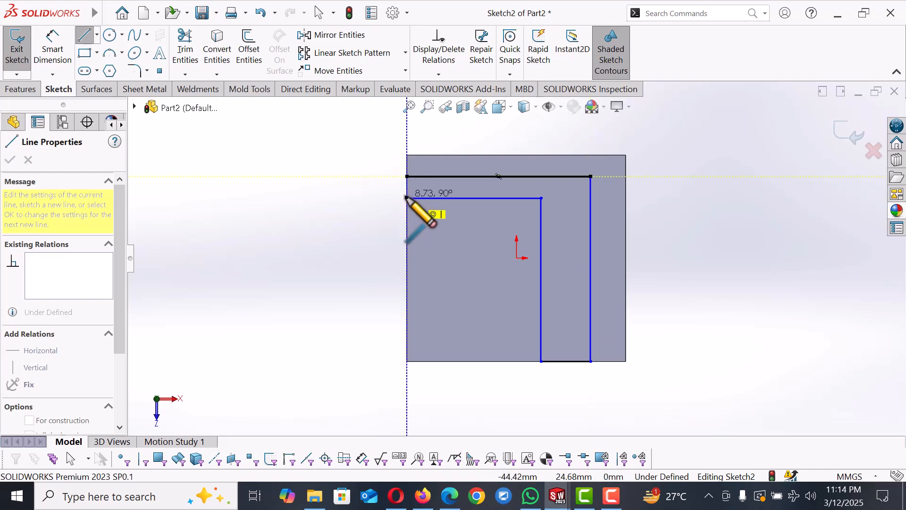
left_click(406, 176)
right_click(407, 194)
left_click(449, 208)
Step: Dimension the distance from the face's top edge to the L-profile's upper line as 15 mm
right_click_drag(317, 283, 318, 188)
scroll(442, 180, "down", 2)
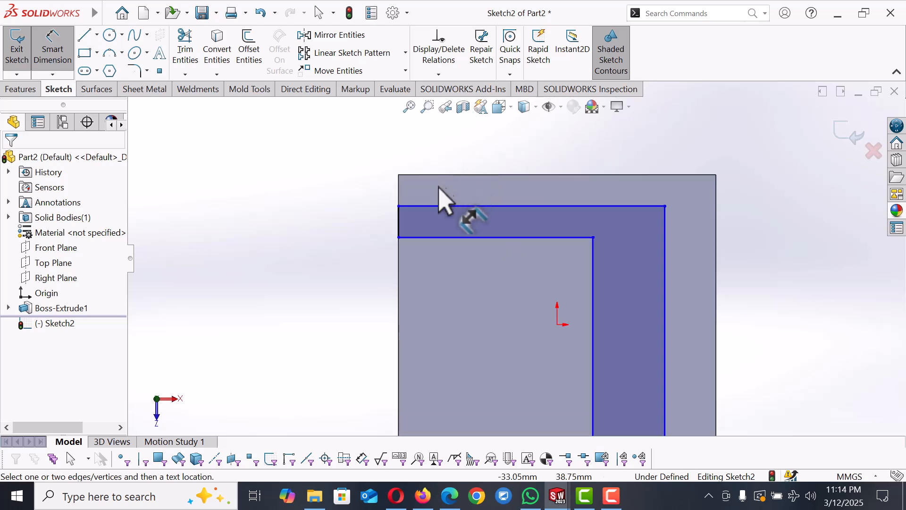
left_click(431, 206)
left_click(418, 174)
left_click(361, 150)
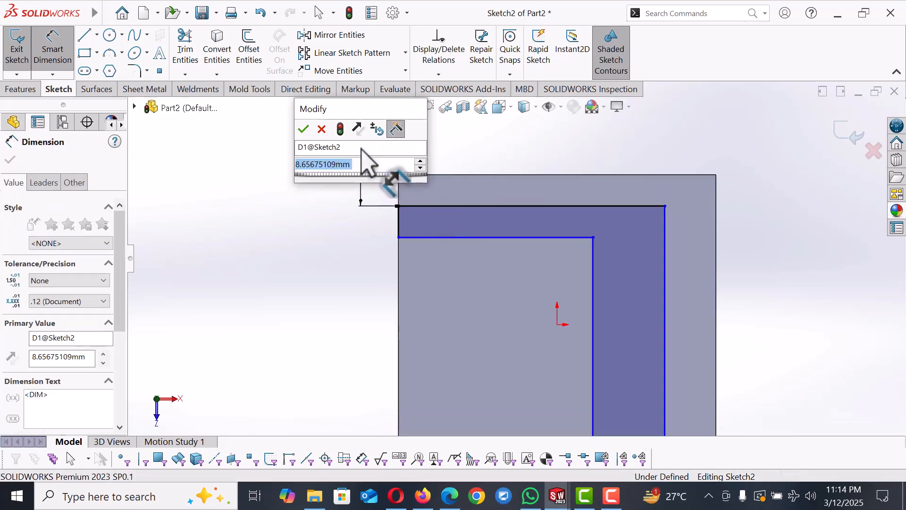
type("15")
key("Return")
Step: Dimension the width of the L-profile's horizontal leg as 20 mm
left_click(340, 293)
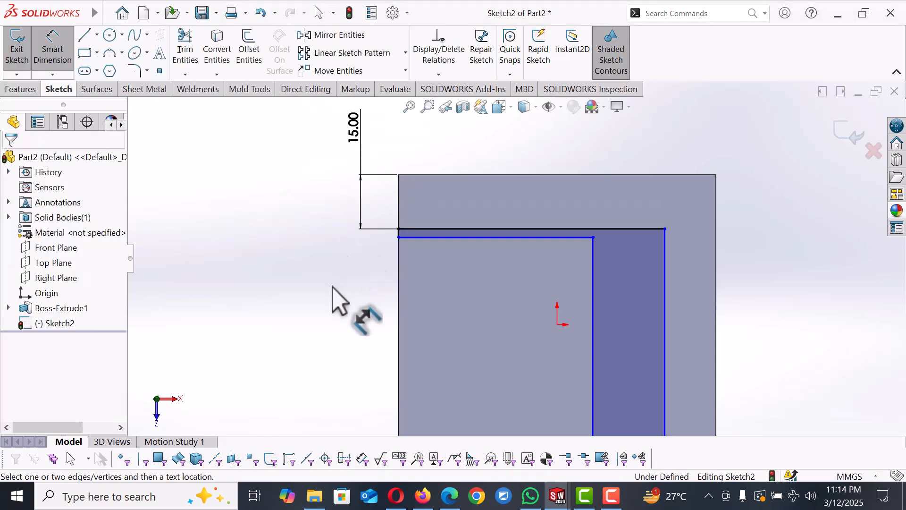
scroll(420, 270, "down", 5)
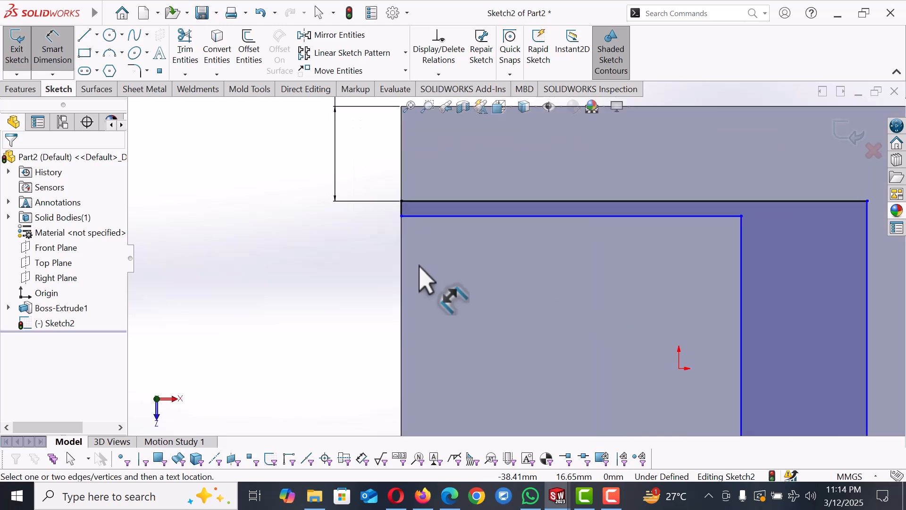
left_click(407, 192)
left_click(347, 194)
type("20")
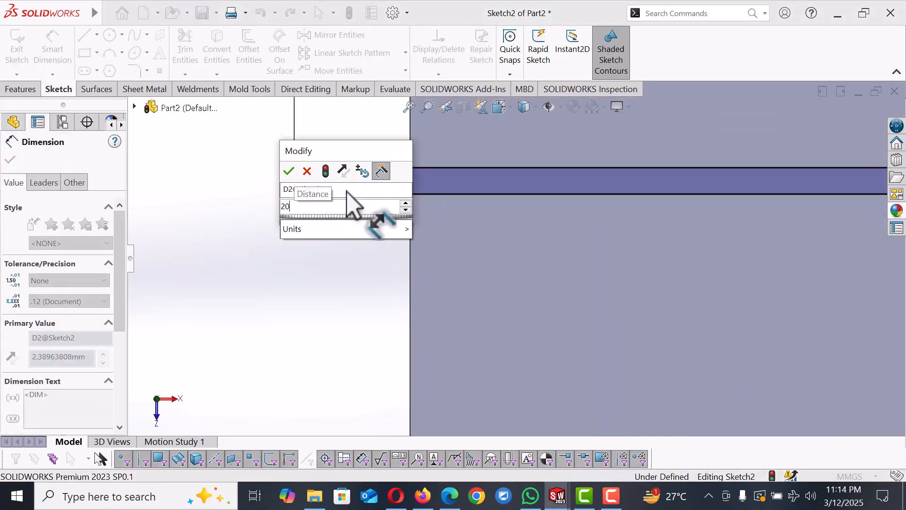
key("Return")
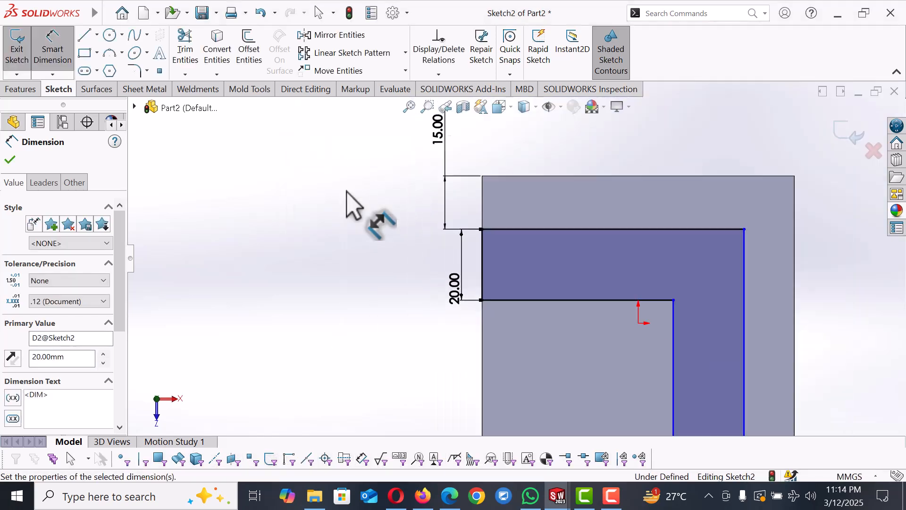
Step: Dimension the gap between the L-profile's outer vertical line and the face's right edge as 15 mm
scroll(347, 192, "up", 1)
left_click(647, 327)
scroll(602, 340, "down", 4)
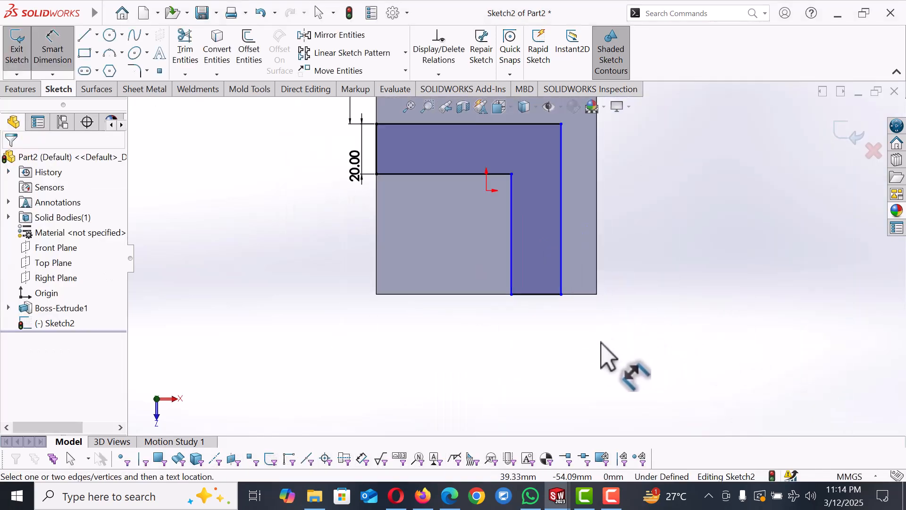
left_click(562, 292)
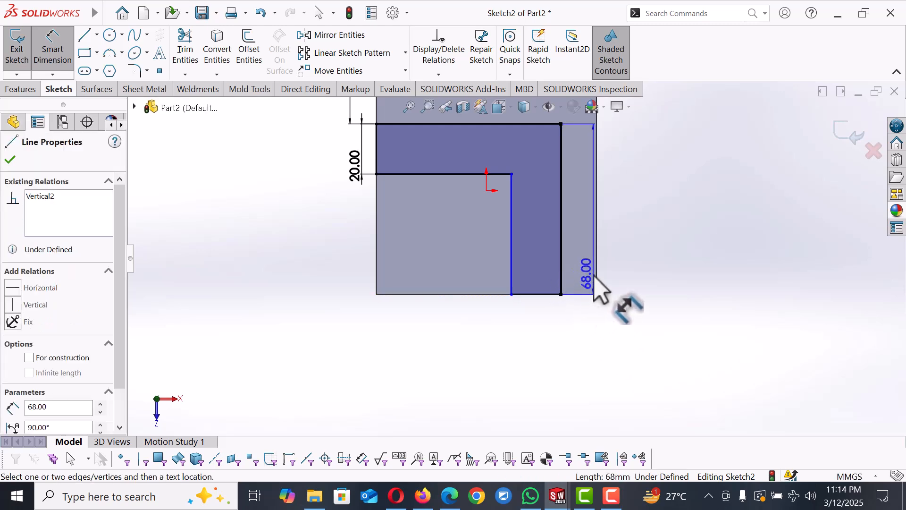
left_click(597, 271)
left_click(588, 323)
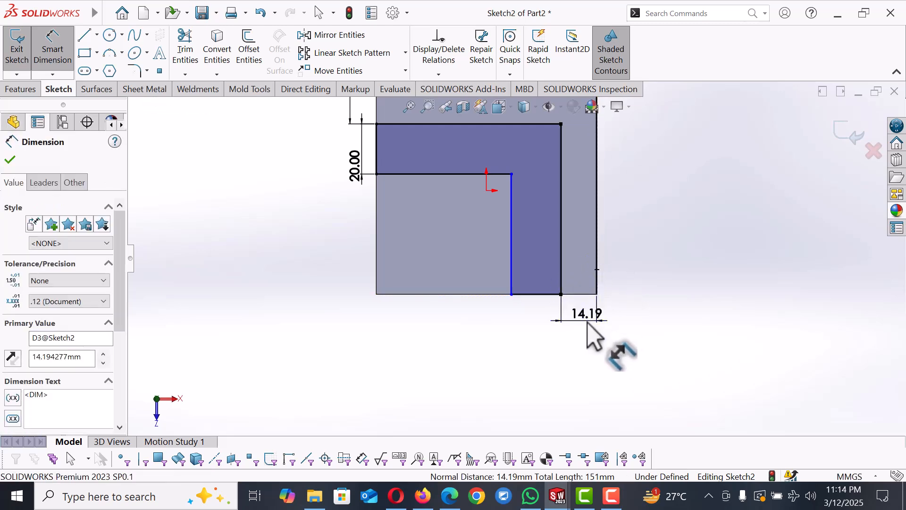
type("15")
key("Return")
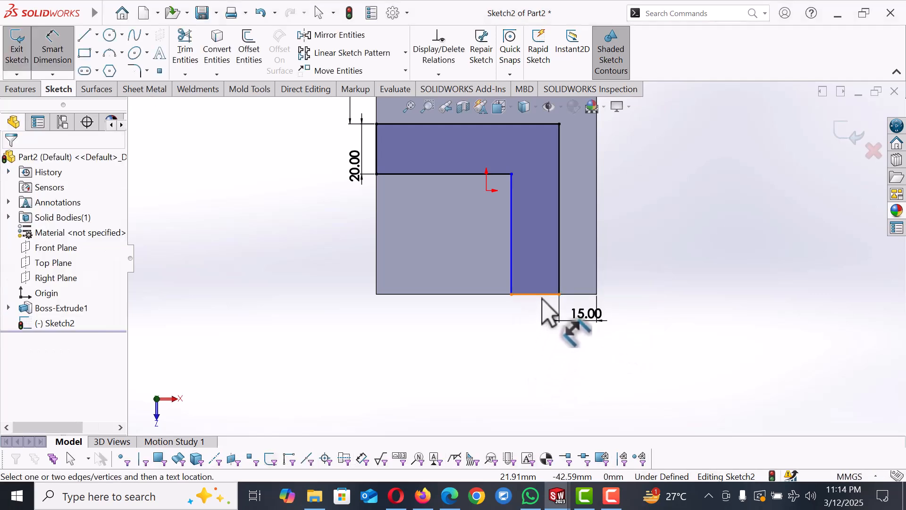
Step: Dimension the width of the L-profile's vertical leg as 20 mm
left_click(542, 294)
left_click(532, 326)
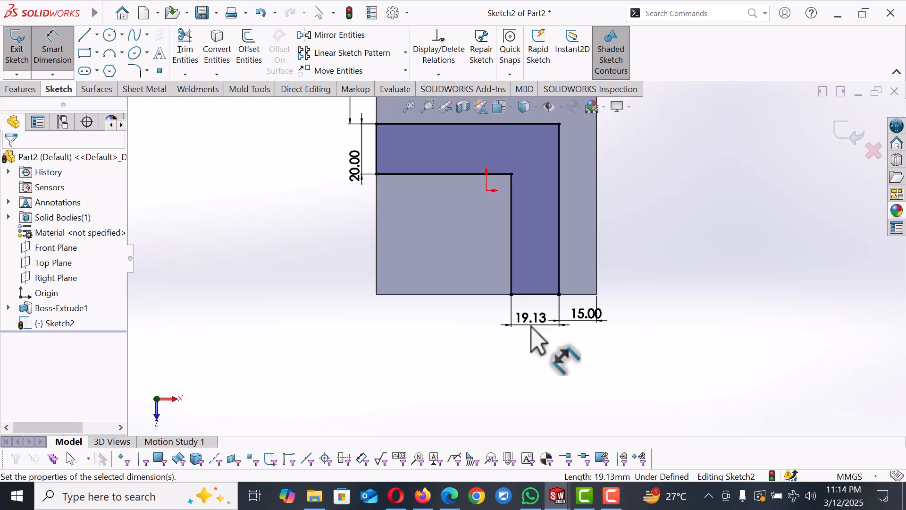
type("20")
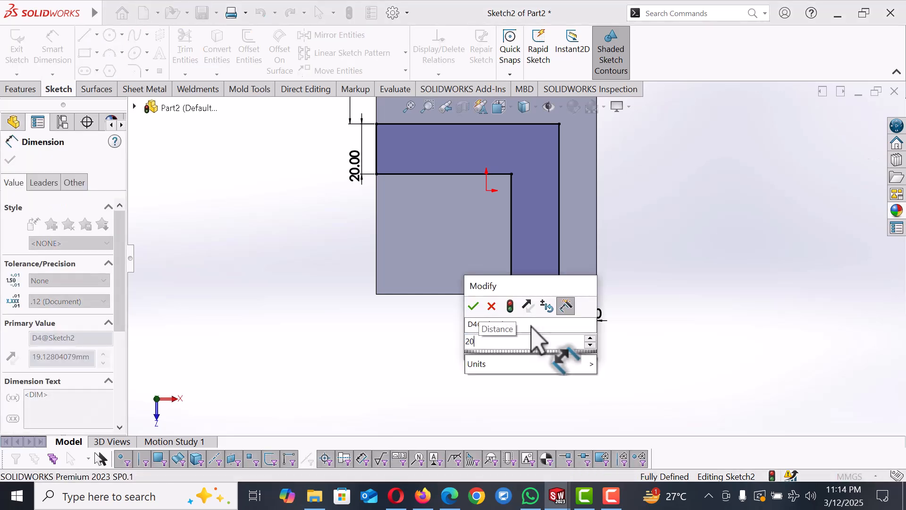
key("Return")
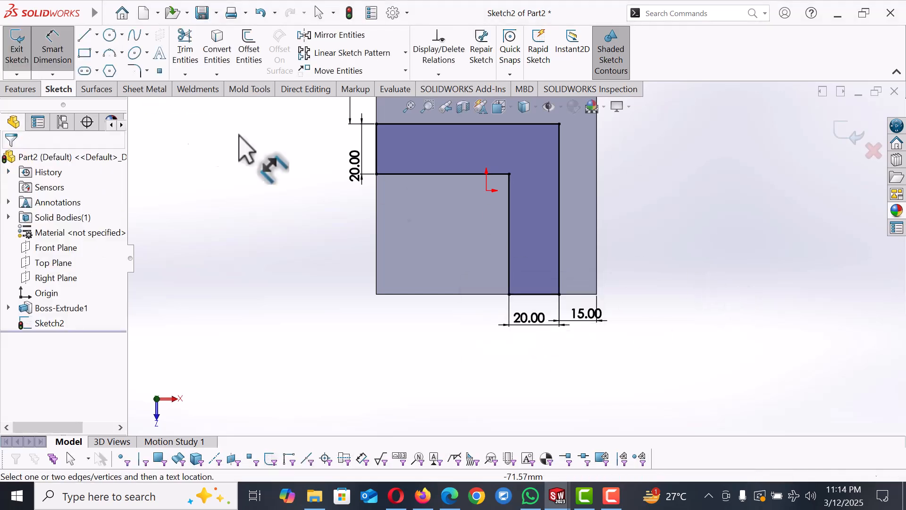
Step: Cut-extrude the L-shaped profile with a Blind end condition 15 mm deep
left_click(21, 90)
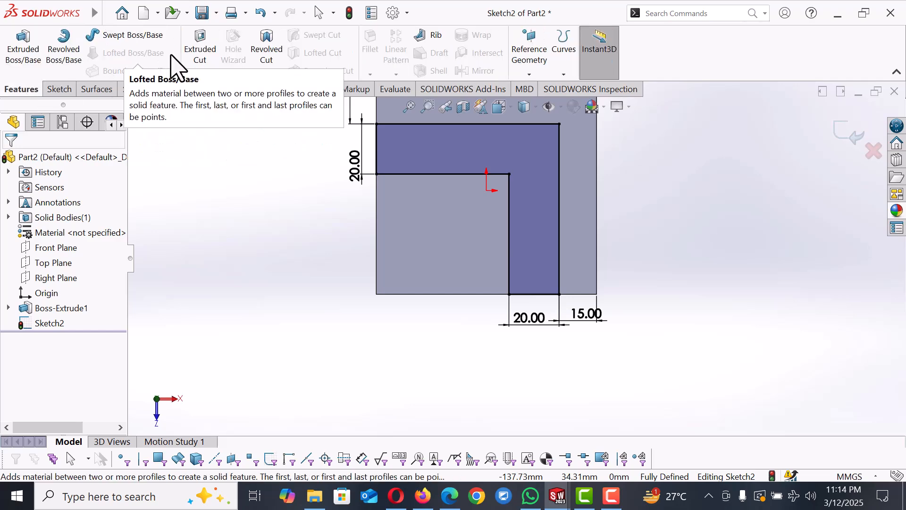
left_click(201, 56)
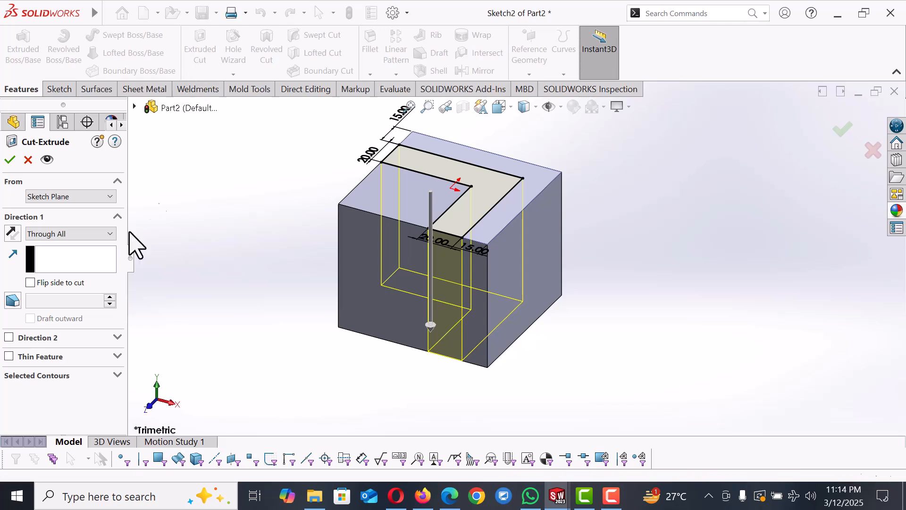
left_click(106, 236)
left_click(47, 243)
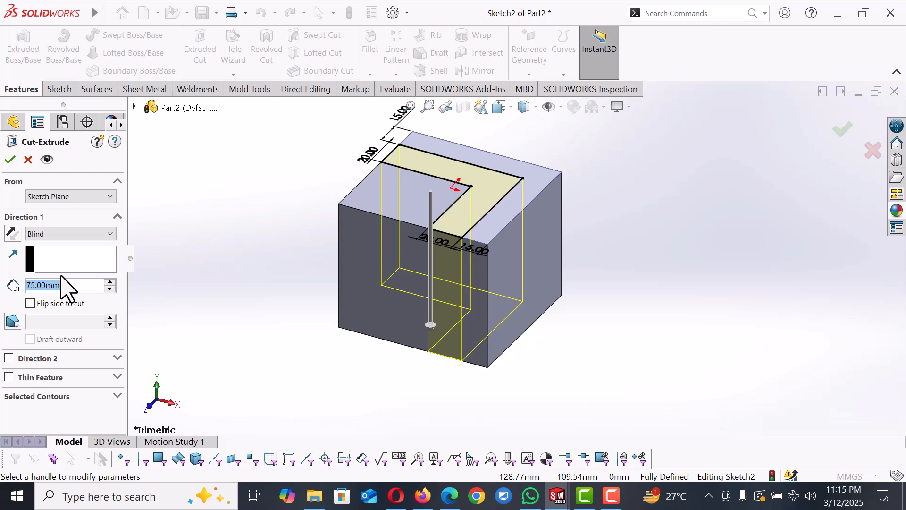
type("15")
key("Return")
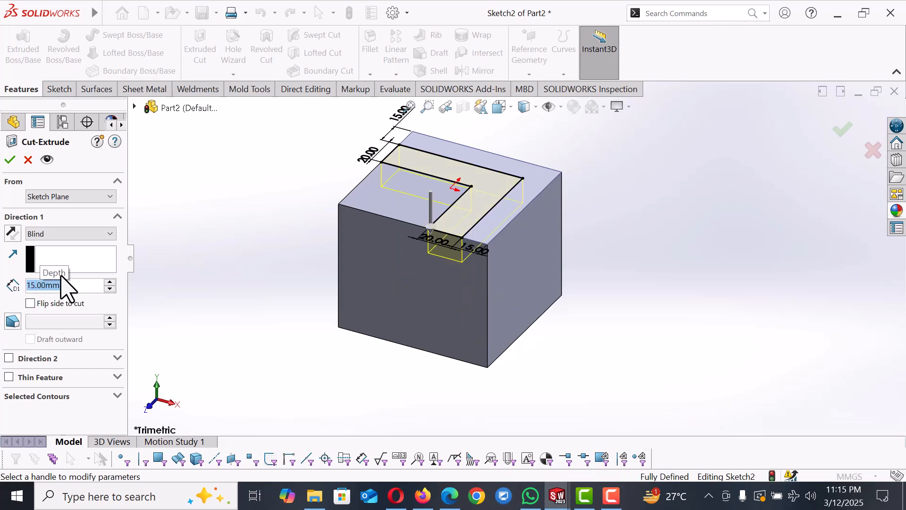
left_click(10, 160)
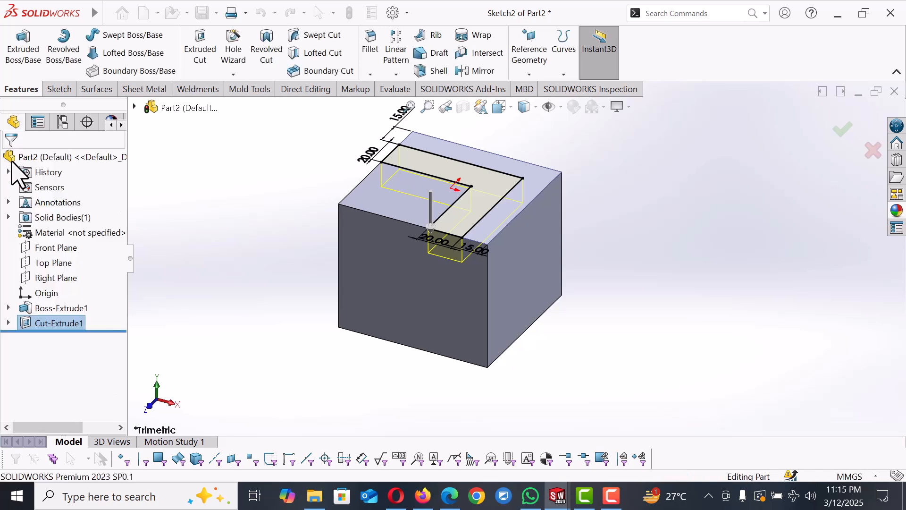
Step: Open a sketch on the block's front face and draw a corner rectangle along its left edge up to the top edge
left_click(727, 278)
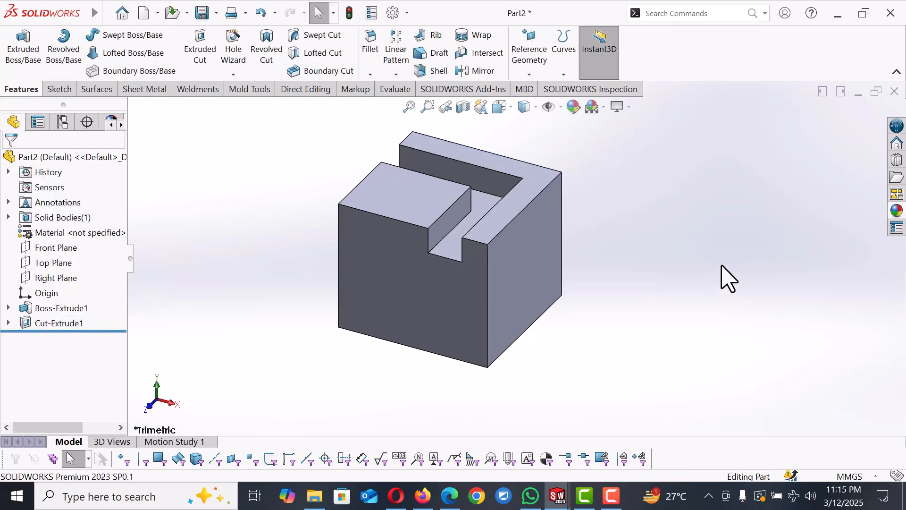
left_click(380, 270)
left_click(422, 230)
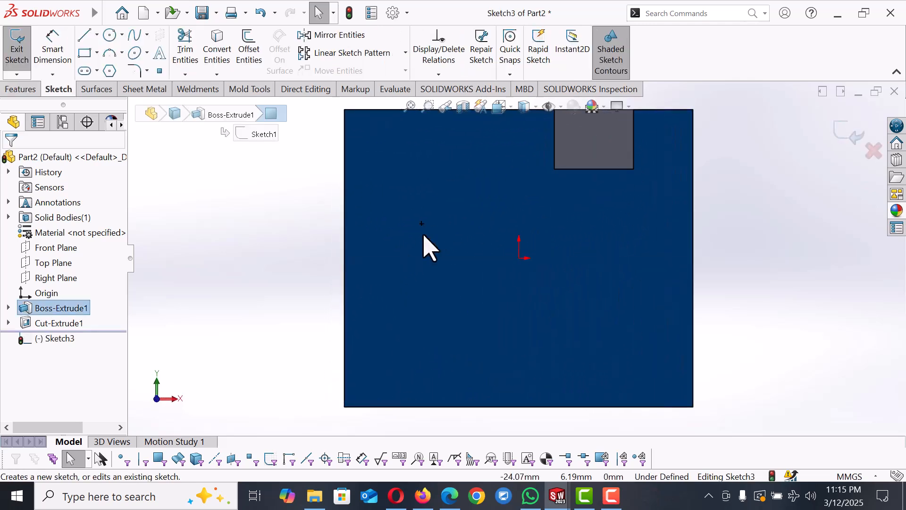
left_click(290, 261)
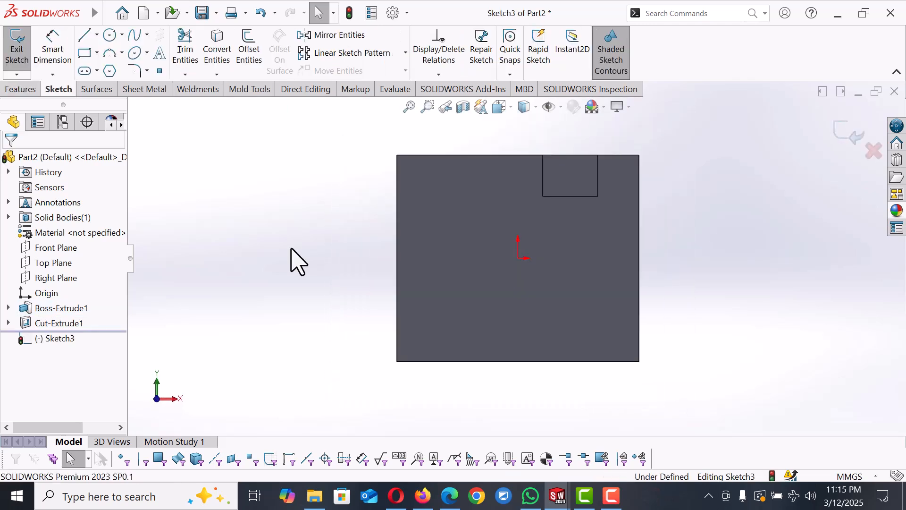
left_click(84, 53)
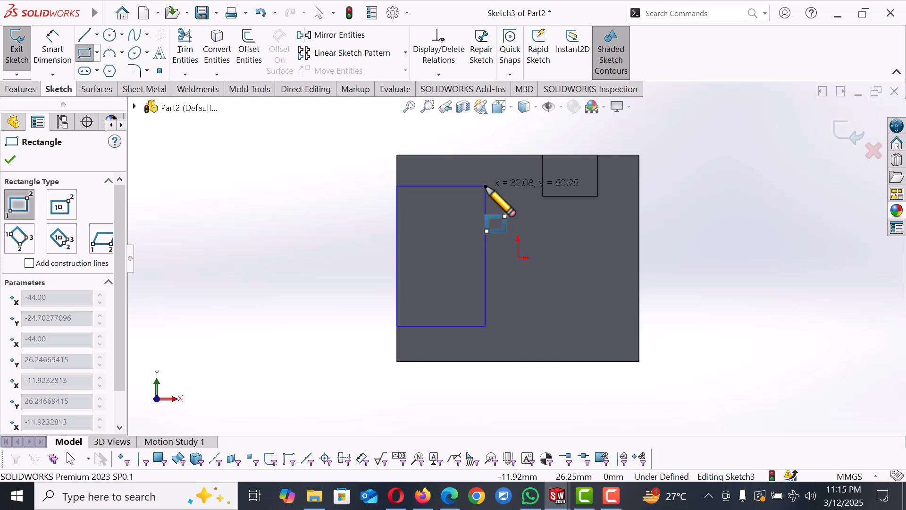
left_click(494, 155)
right_click(525, 166)
left_click(526, 169)
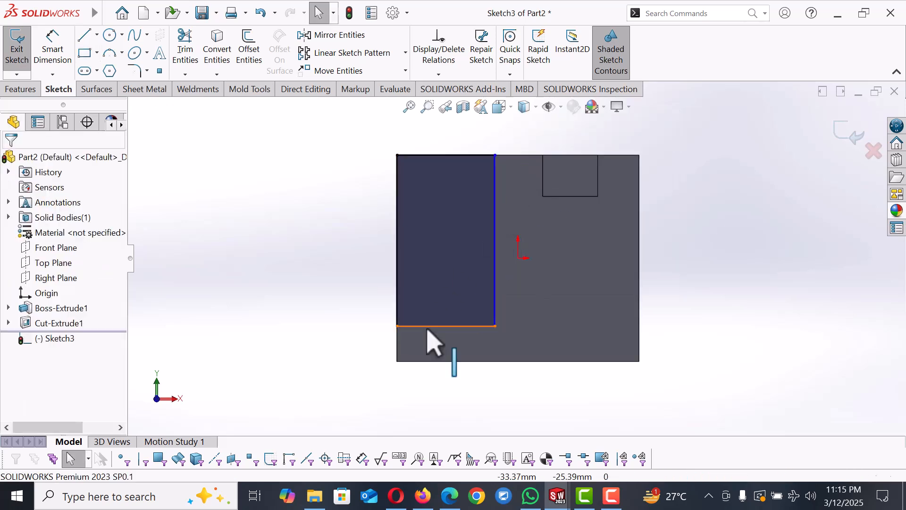
Step: Dimension the width of the rectangle's bottom edge as 53 mm
right_click_drag(399, 334, 399, 308)
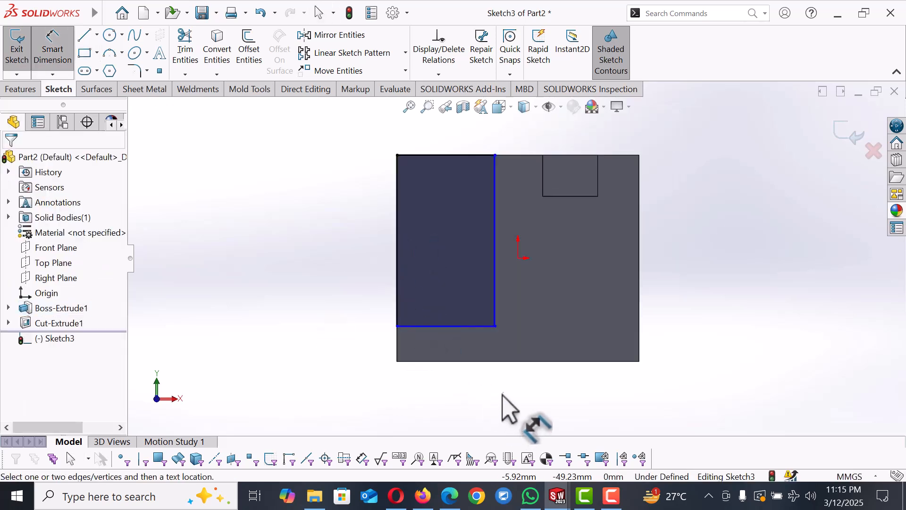
left_click(472, 327)
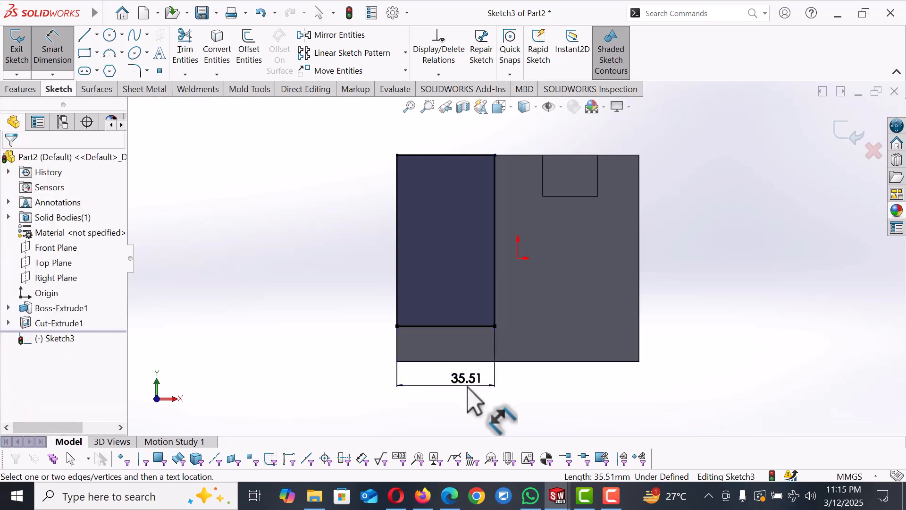
left_click(468, 384)
type("5")
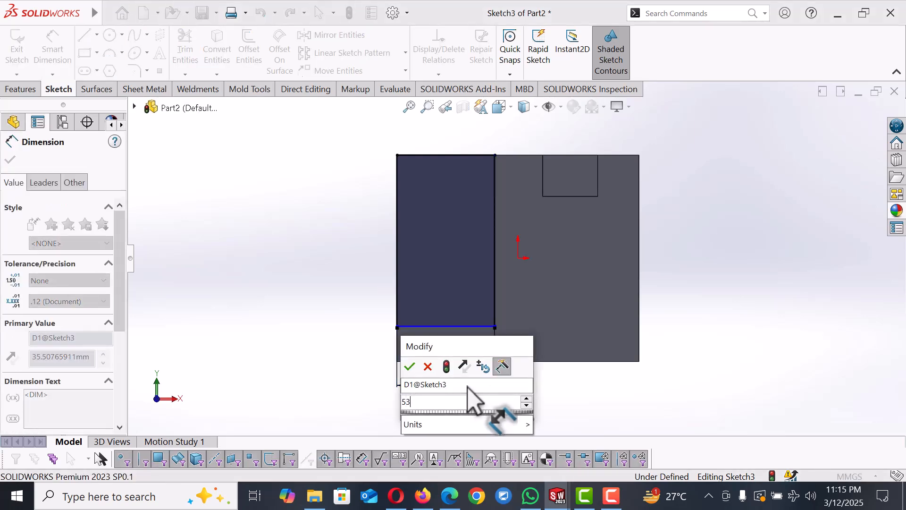
type("3")
key("Return")
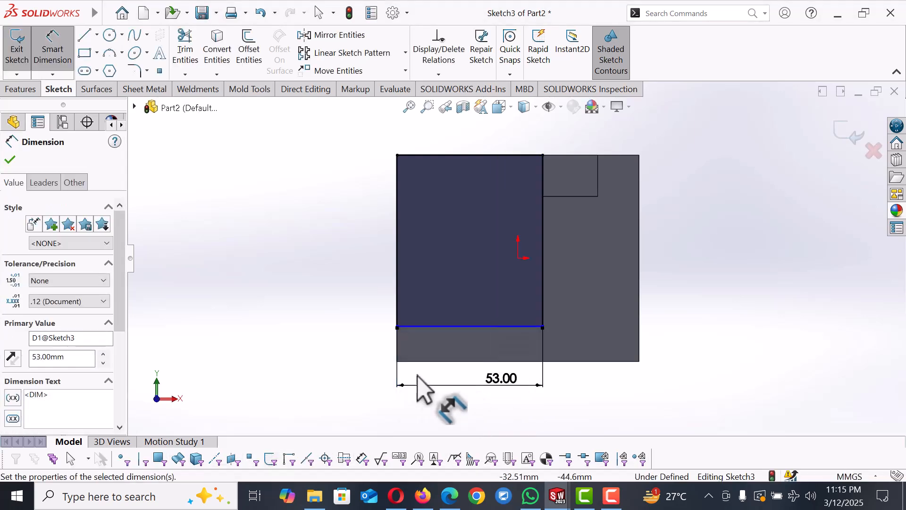
Step: Dimension the distance from the rectangle's bottom edge to the face's bottom edge as 20 mm
left_click(362, 357)
left_click(452, 360)
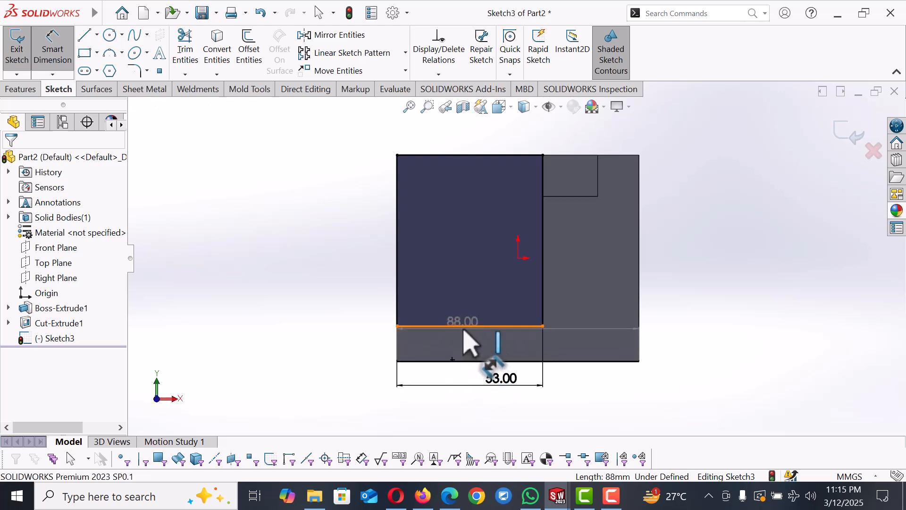
left_click(465, 327)
left_click(405, 362)
left_click(404, 364)
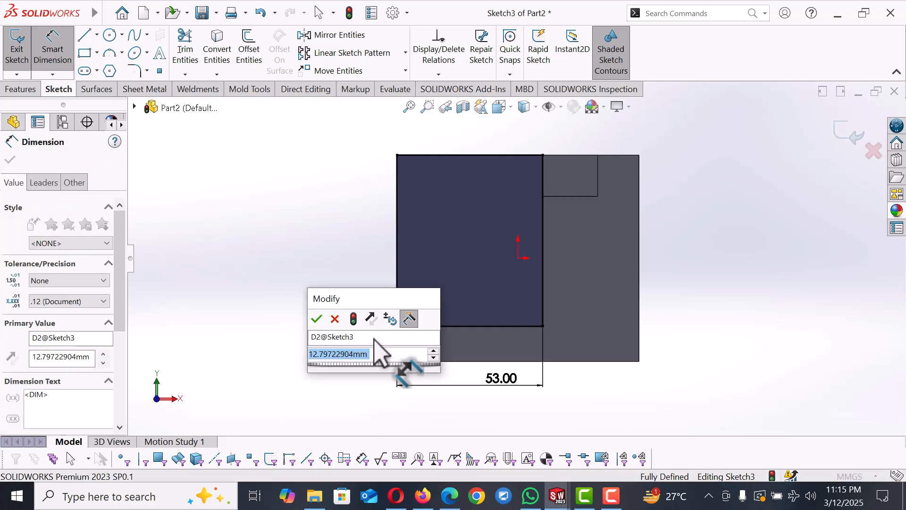
type("20")
key("Return")
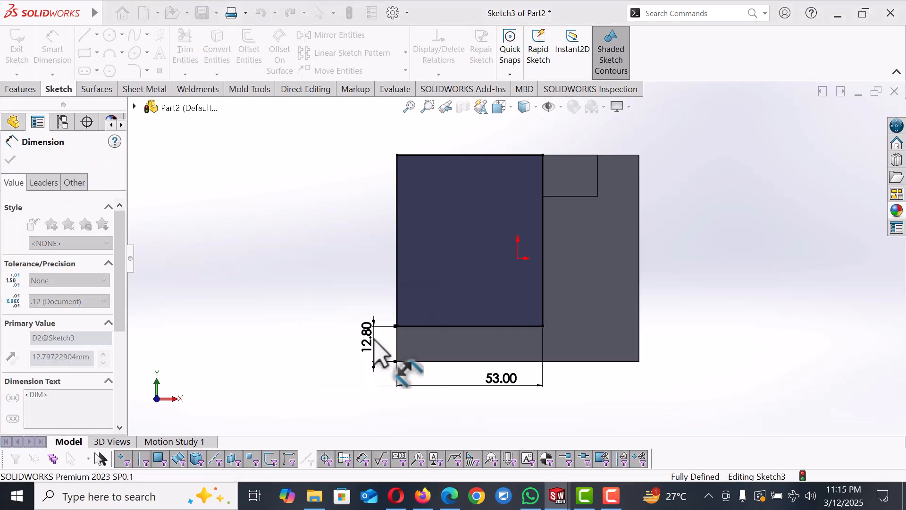
Step: Set the rectangle's width dimension to 43 mm
middle_click_drag(722, 288, 701, 341)
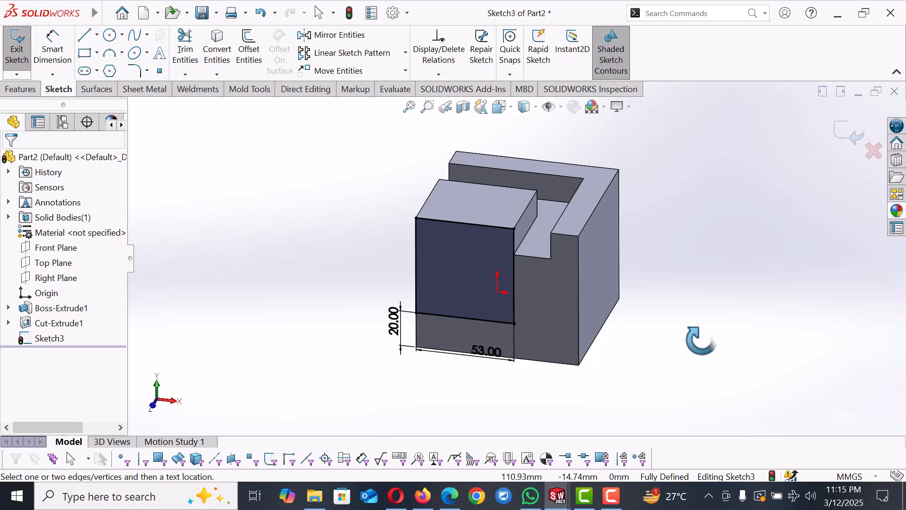
double_click(489, 353)
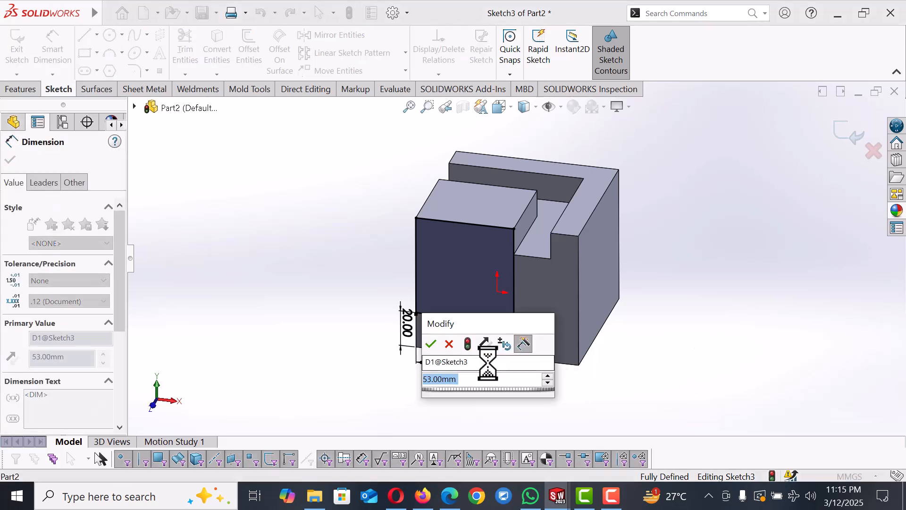
type("53")
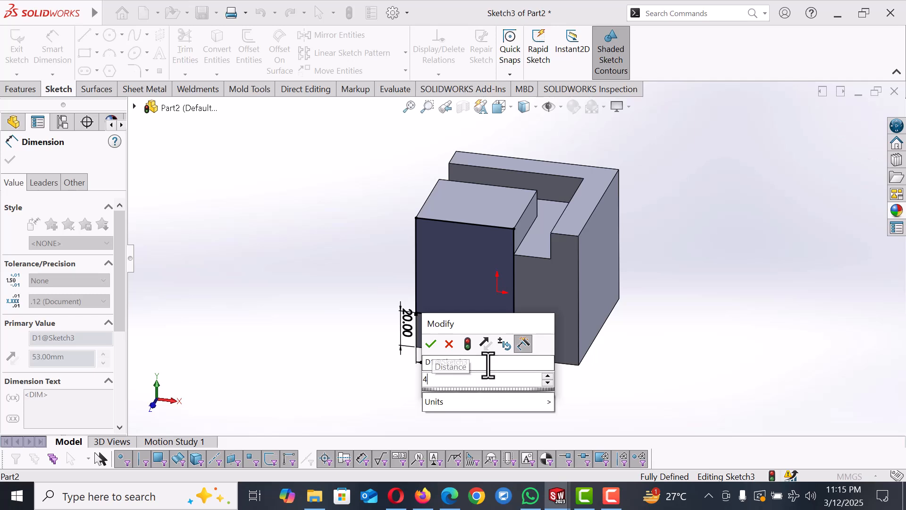
key("Return")
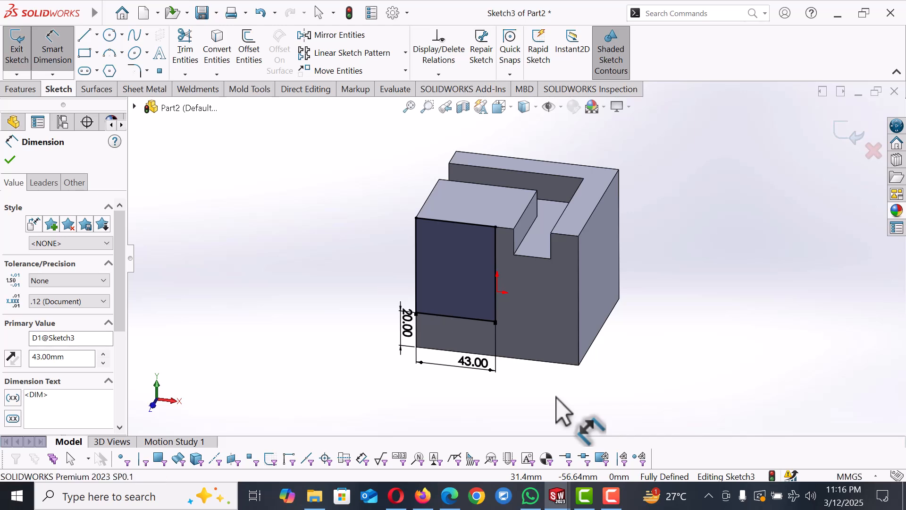
Step: Set the rectangle's width dimension to 38 mm
left_click(567, 415)
left_click(472, 368)
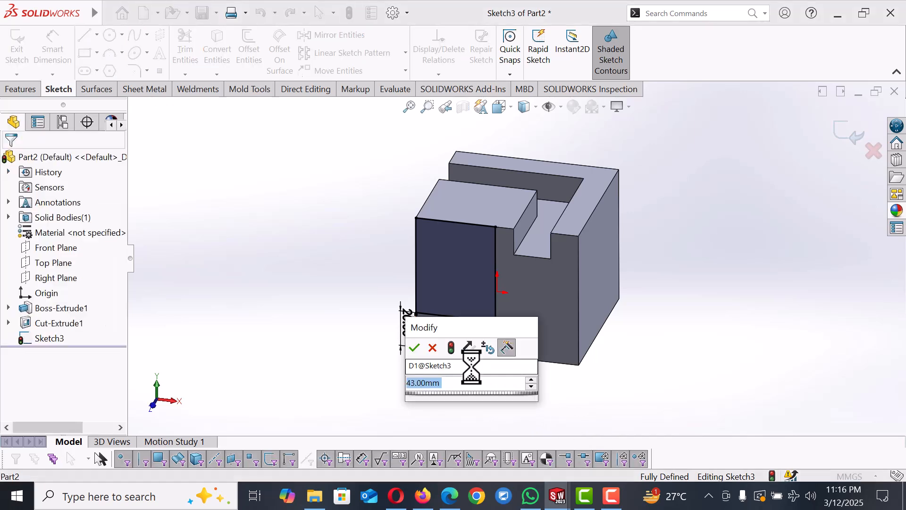
type("38")
key("Return")
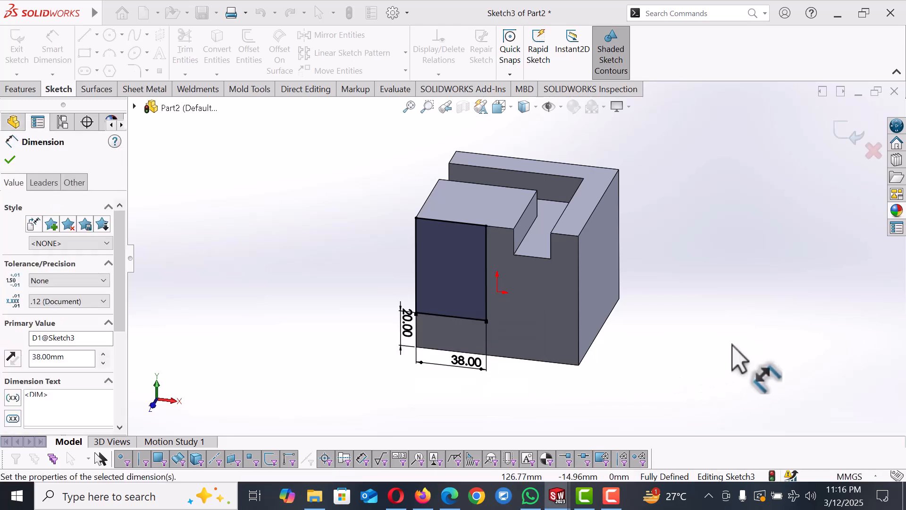
Step: Start an Extruded Cut of the rectangle and try starting it from a Surface/Face/Plane on the block's top face
left_click(725, 329)
middle_click_drag(724, 328, 714, 363)
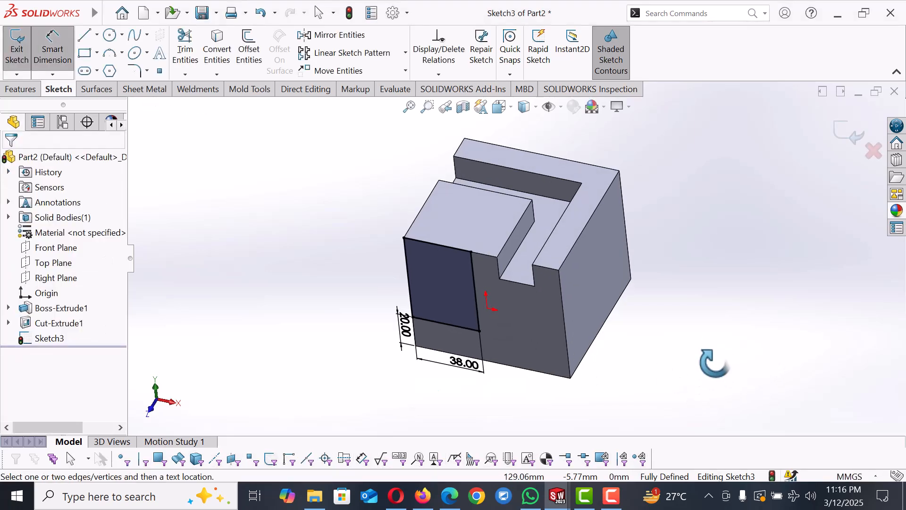
left_click(27, 90)
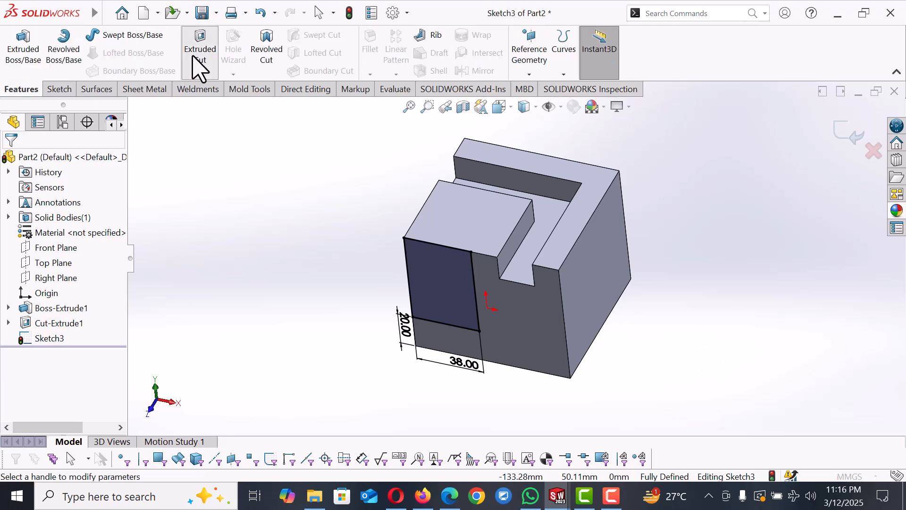
left_click(197, 66)
middle_click_drag(250, 230, 168, 292)
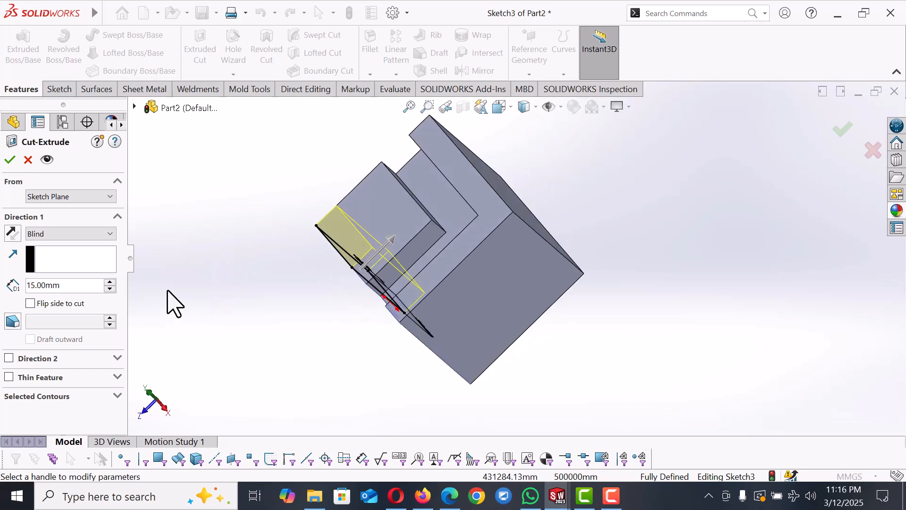
left_click(76, 197)
left_click(65, 214)
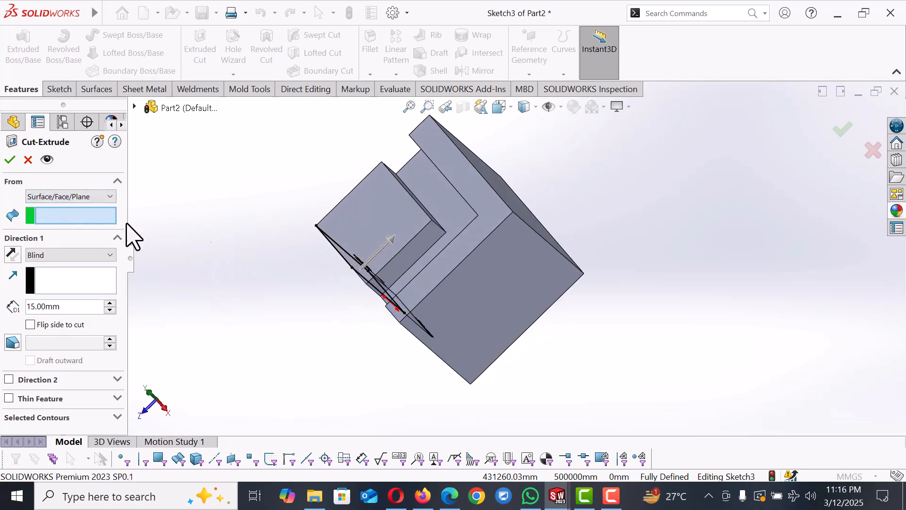
middle_click_drag(420, 196, 396, 208)
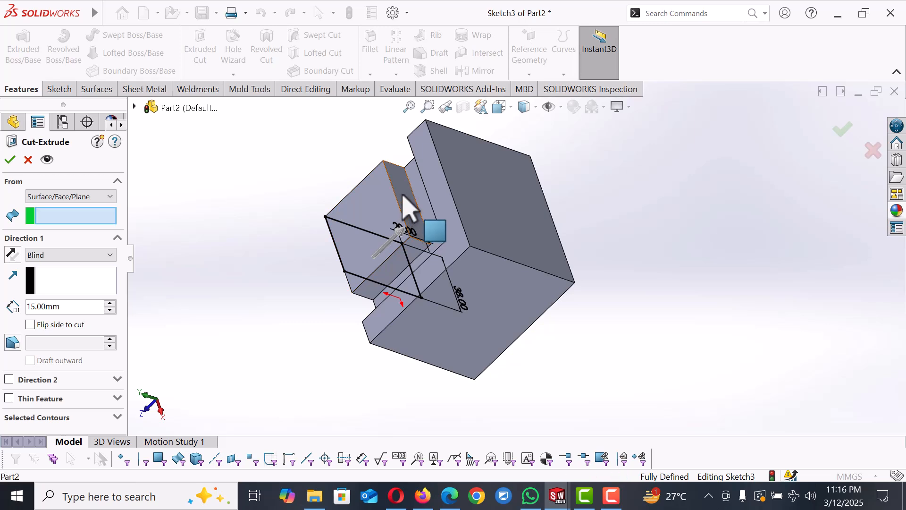
left_click(406, 203)
middle_click_drag(455, 223, 462, 148)
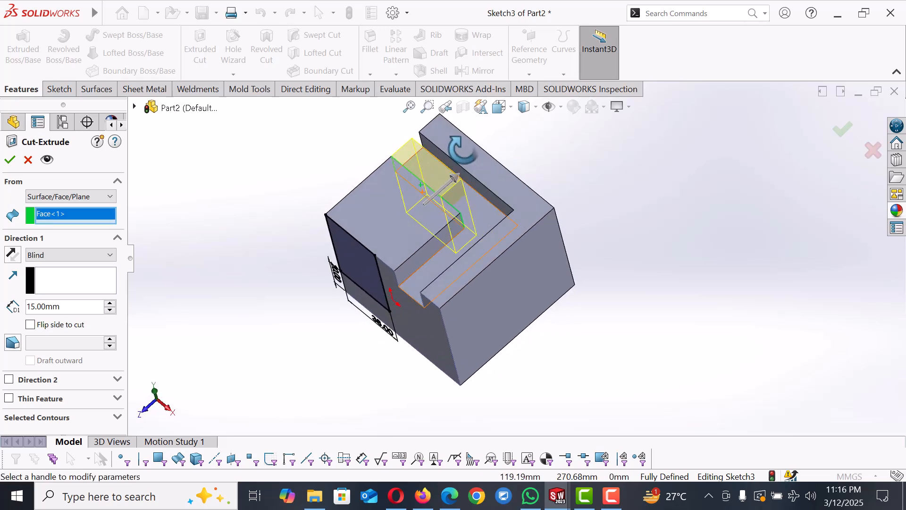
left_click(11, 254)
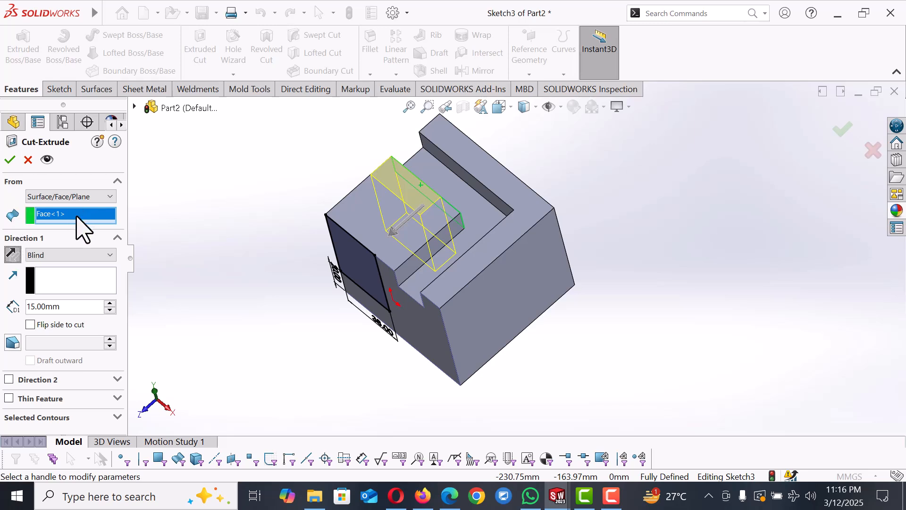
Step: Set the cut to start from the Sketch Plane, reverse its direction, and cut Blind 35 mm deep
left_click(110, 197)
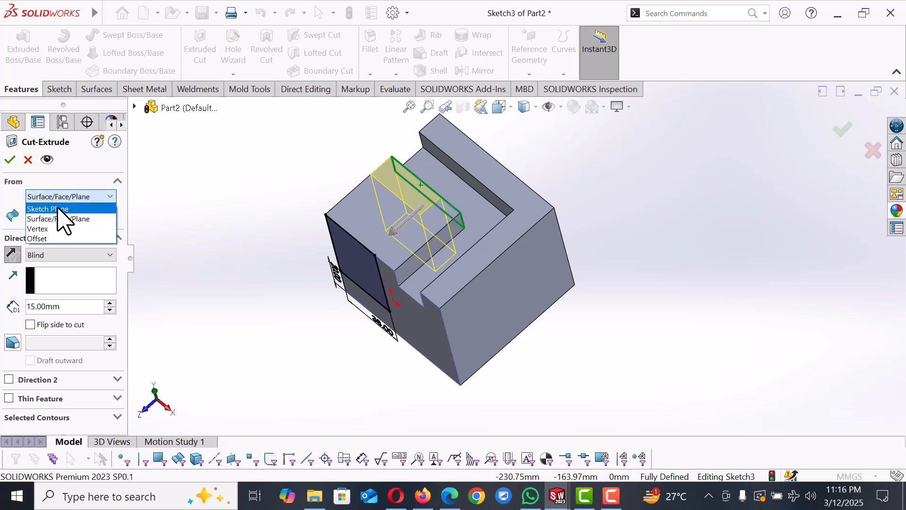
left_click(60, 209)
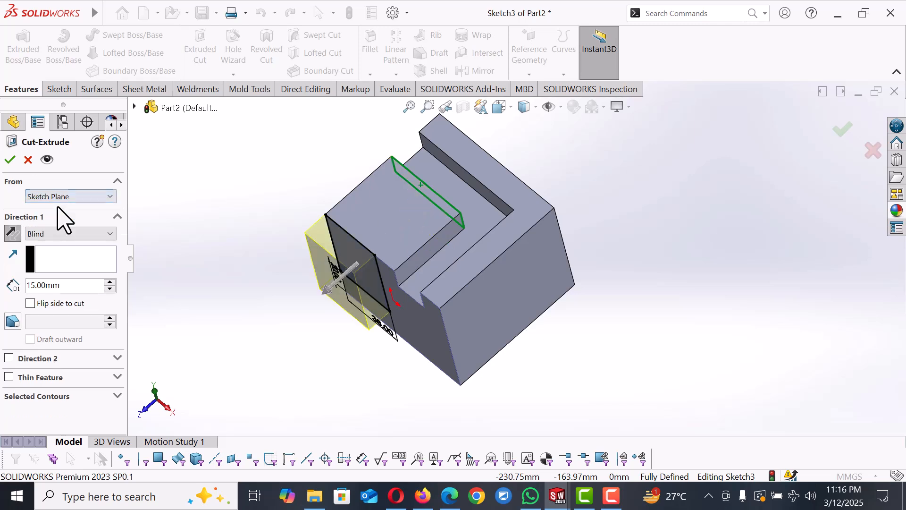
left_click(12, 234)
middle_click_drag(234, 263, 227, 284)
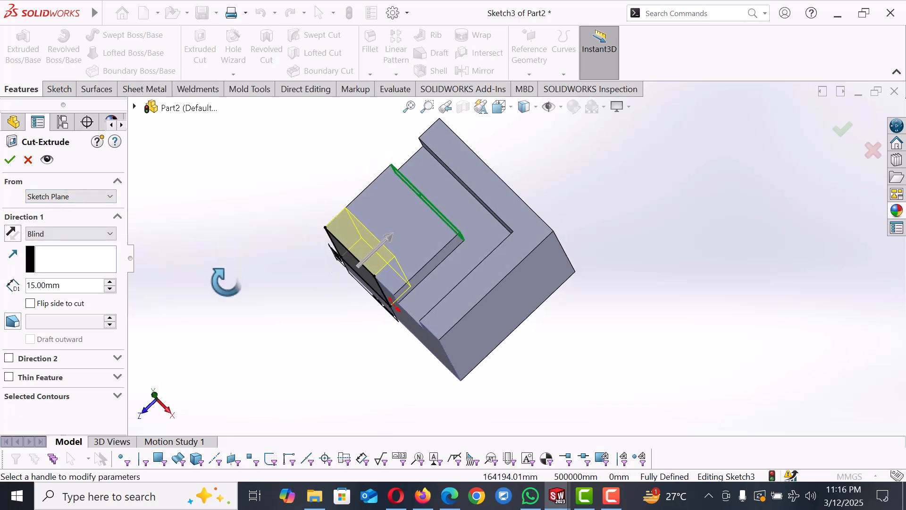
left_click(110, 282)
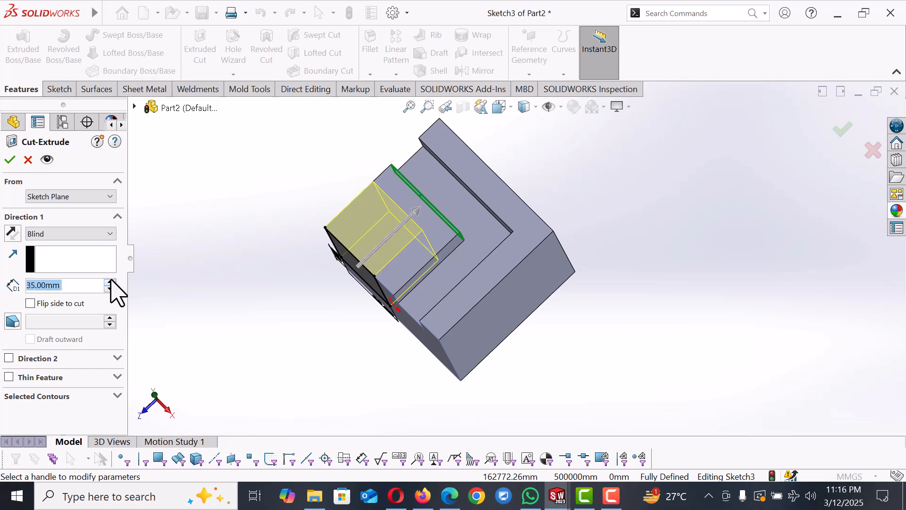
left_click(15, 161)
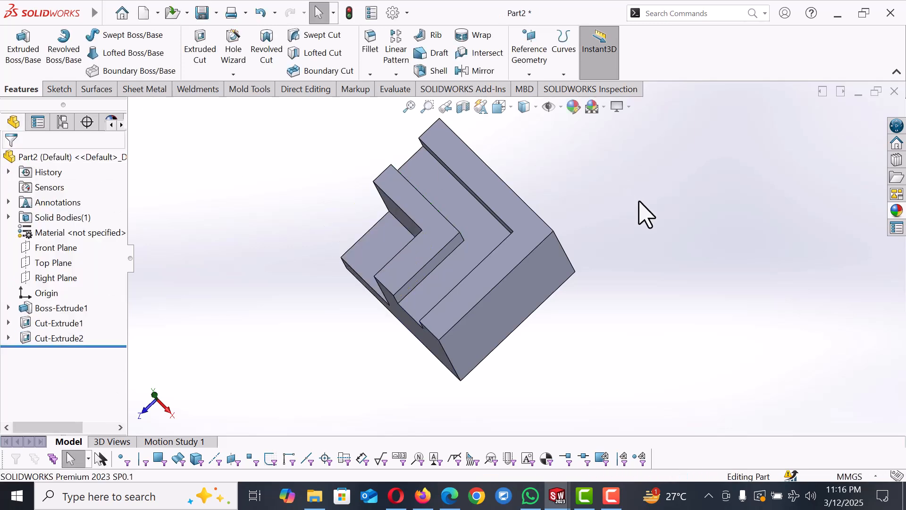
Step: Return to the isometric view and open a new sketch on the block's front face
middle_click_drag(646, 243, 663, 160)
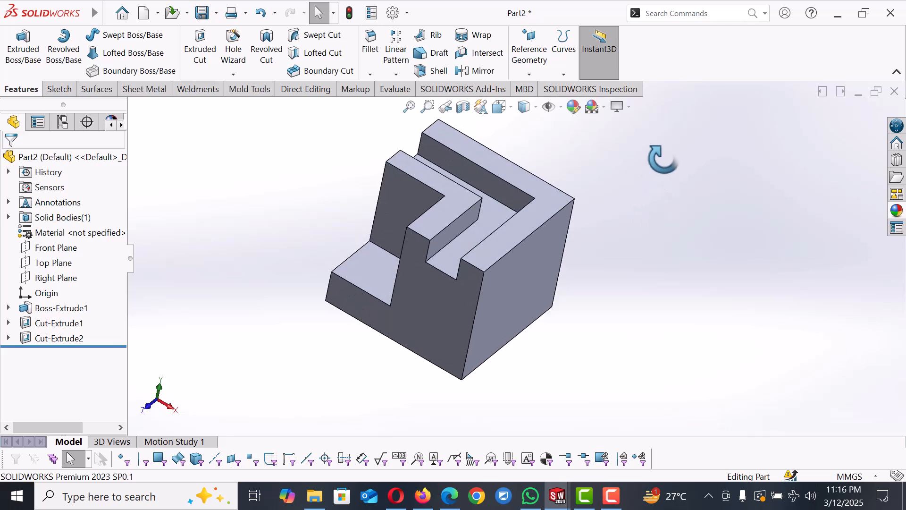
key("space")
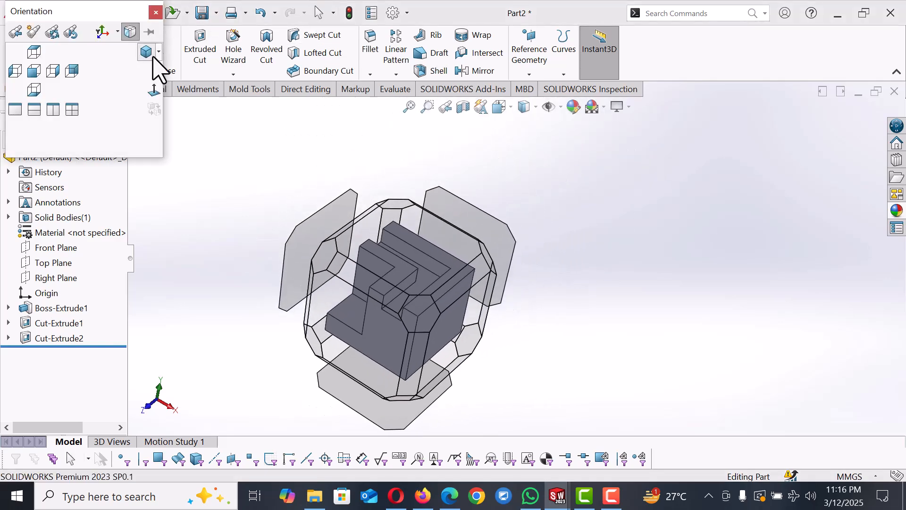
left_click(148, 52)
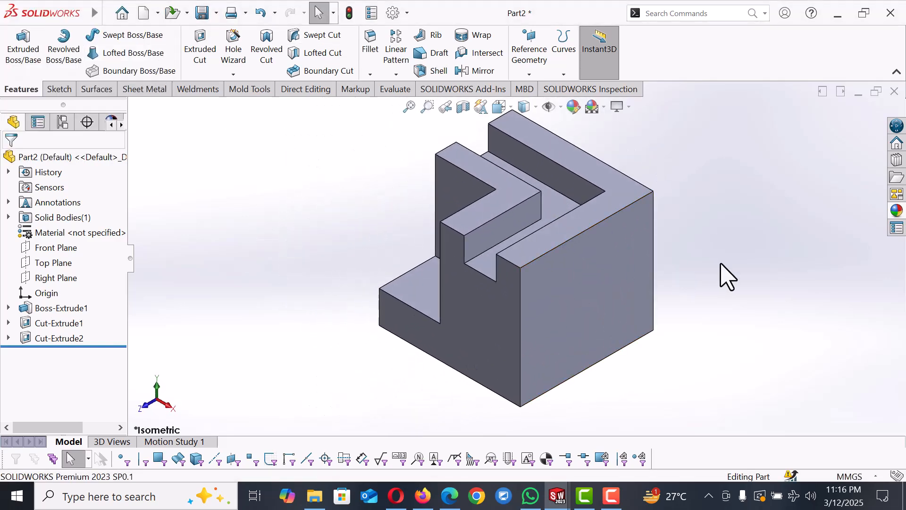
left_click(512, 376)
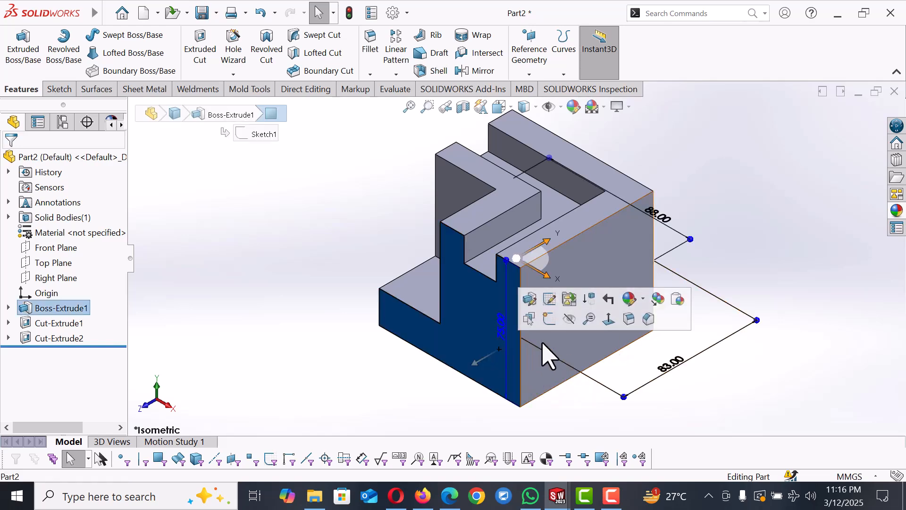
left_click(549, 319)
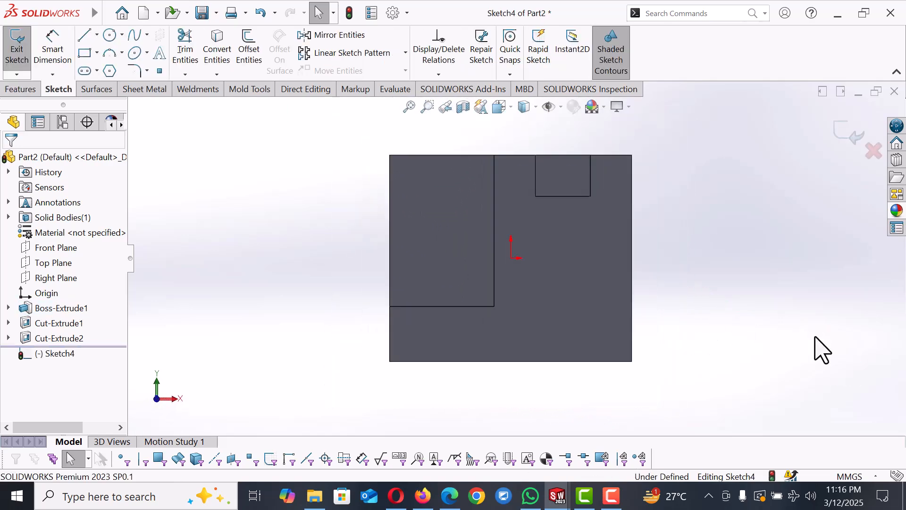
Step: Draw a corner rectangle from the face's bottom-right corner, about 37.5 mm tall
left_click(85, 54)
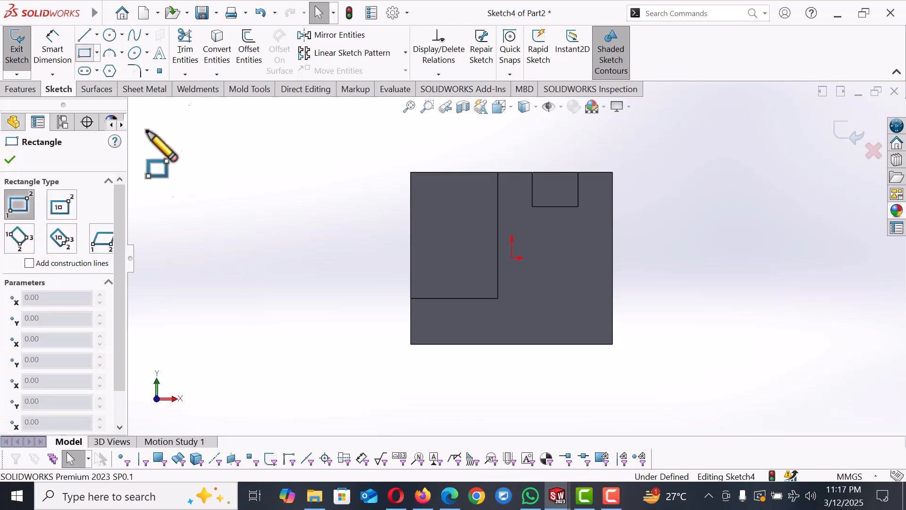
left_click(613, 344)
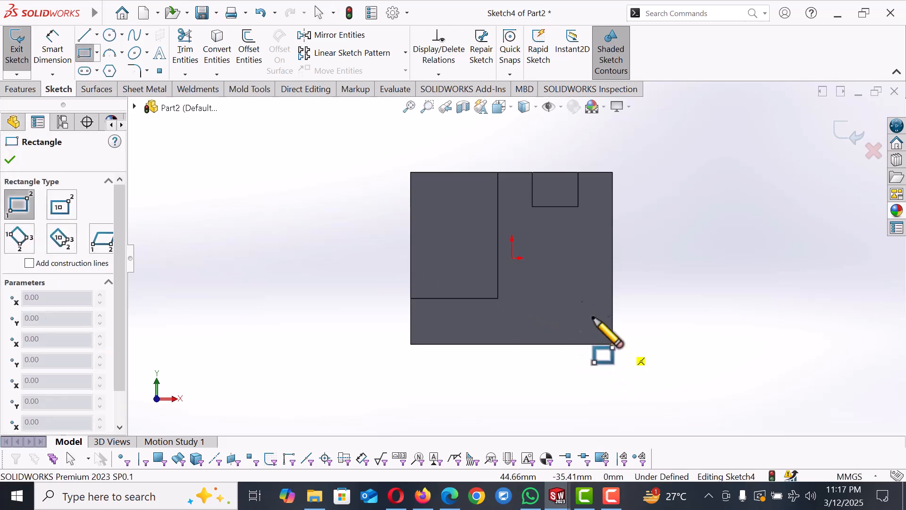
left_click(541, 258)
right_click(541, 259)
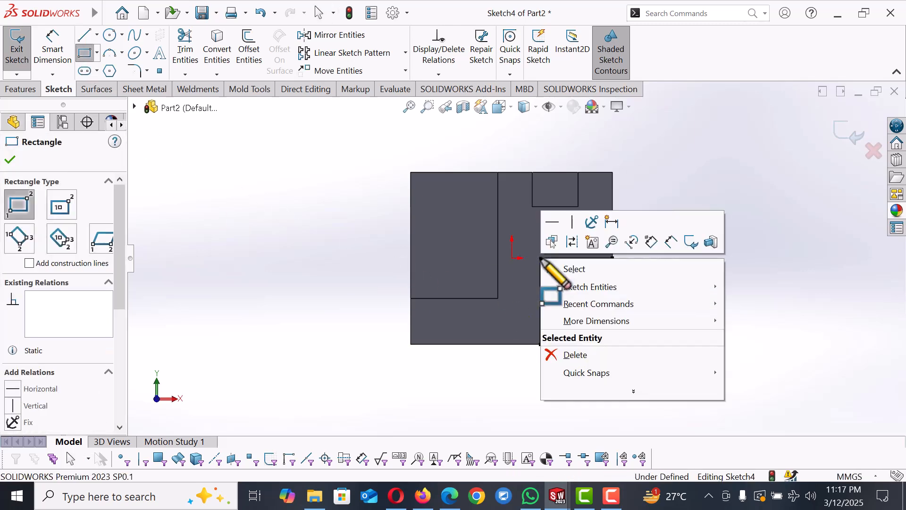
left_click(582, 267)
Step: Dimension the new rectangle's height and set it to 38 mm
right_click_drag(724, 341, 698, 208)
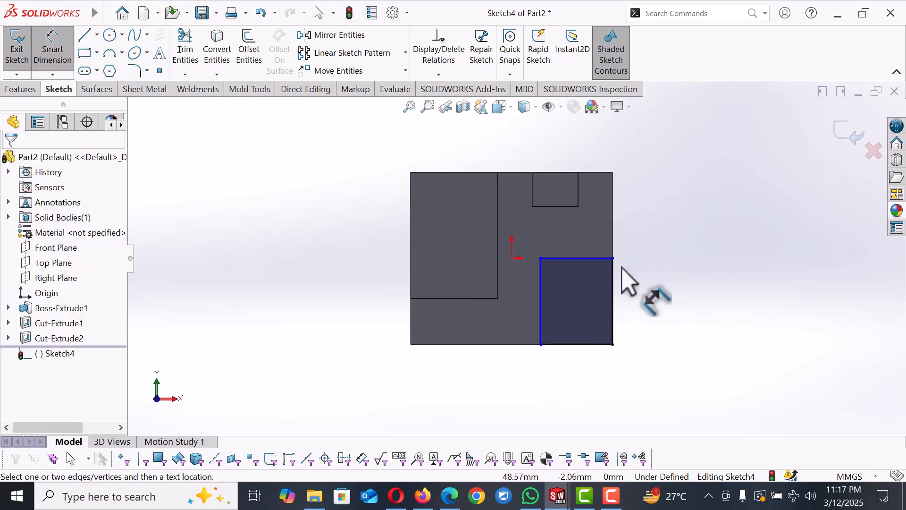
left_click(613, 283)
left_click(648, 281)
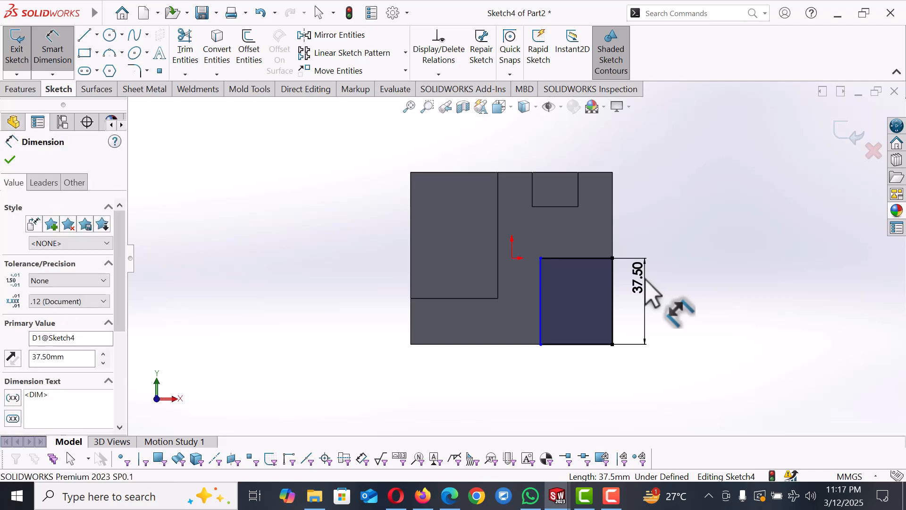
type("38")
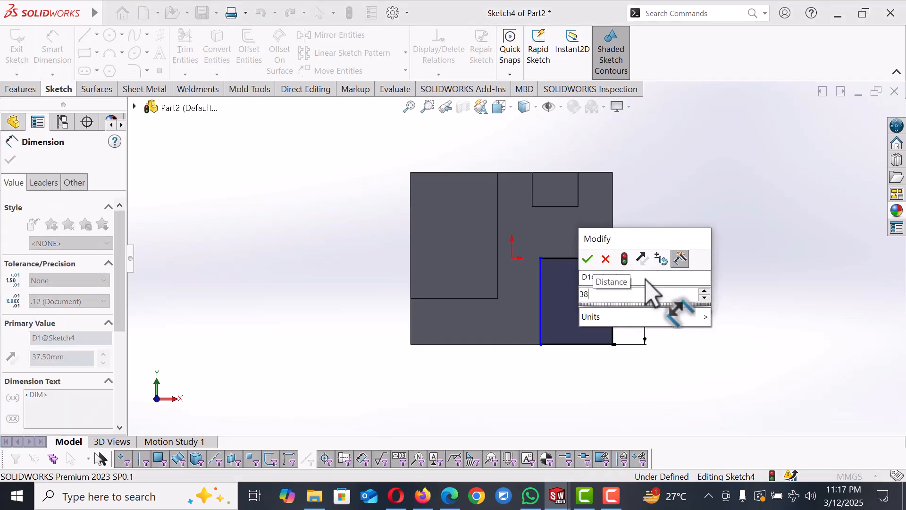
key("Return")
Step: Dimension the rectangle's top edge from the upper cut's bottom edge and set the distance to 25 mm
left_click(674, 243)
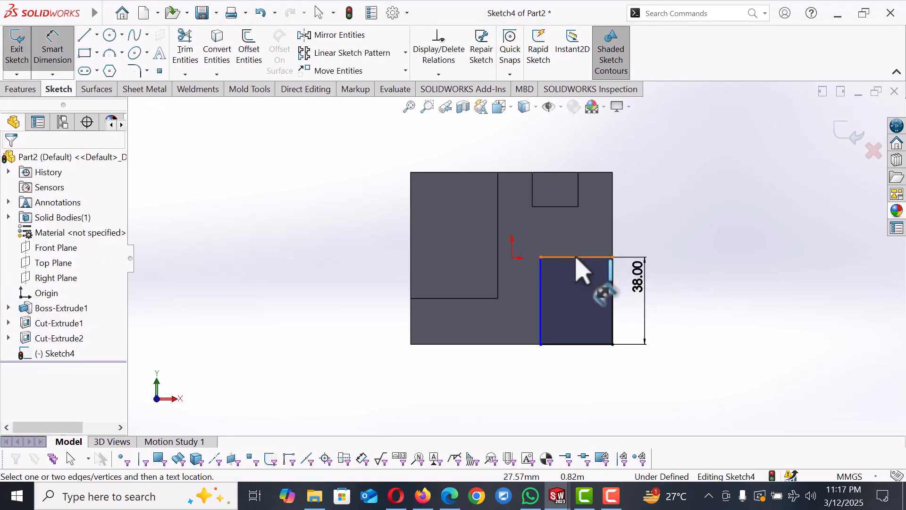
left_click(578, 257)
left_click(664, 211)
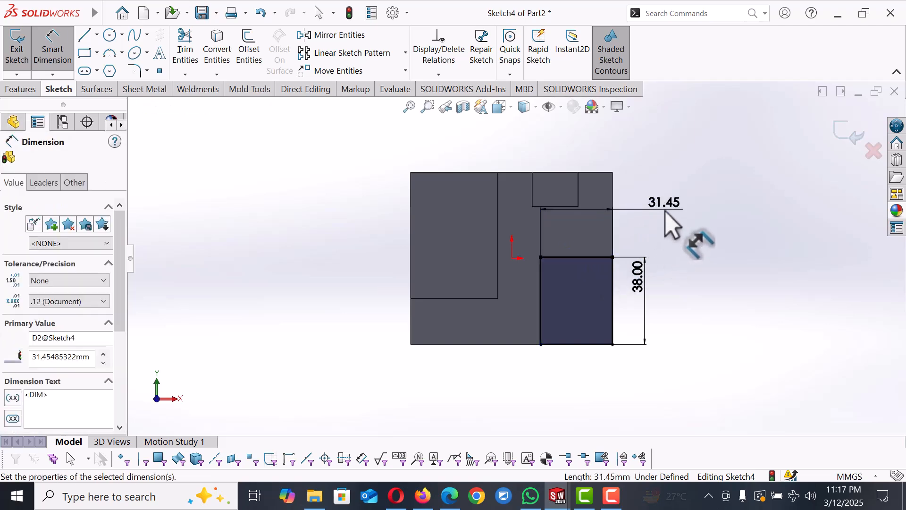
type("25")
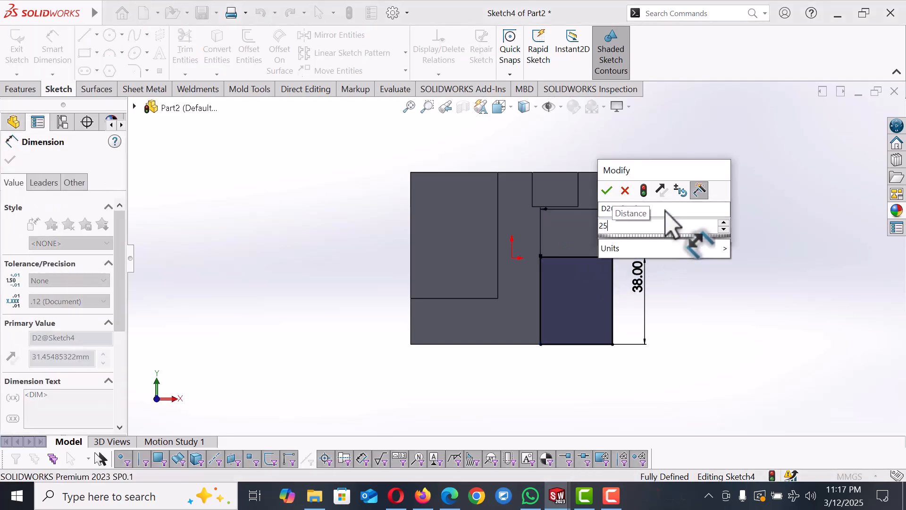
key("Return")
Step: Extrude Cut the rectangle from the sketch plane, Blind, 48 mm deep into the block
left_click(703, 240)
right_click(704, 240)
left_click(737, 285)
key("space")
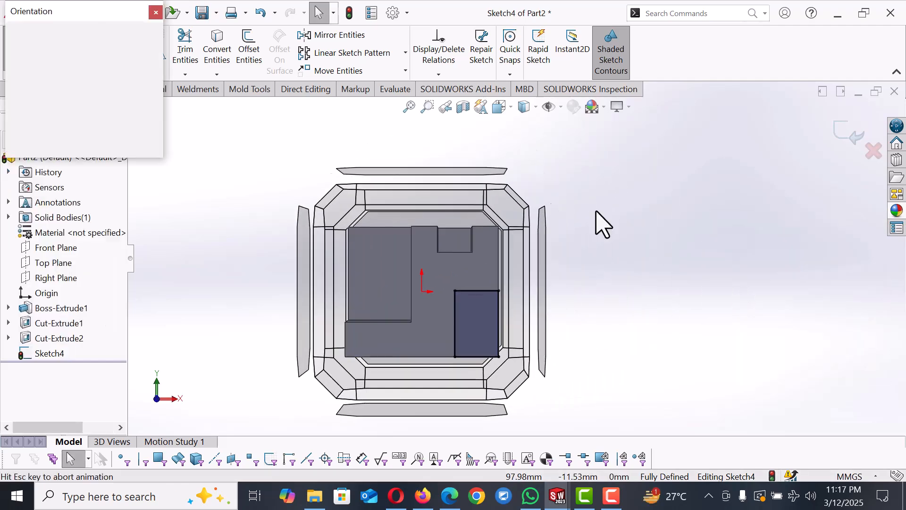
left_click(144, 52)
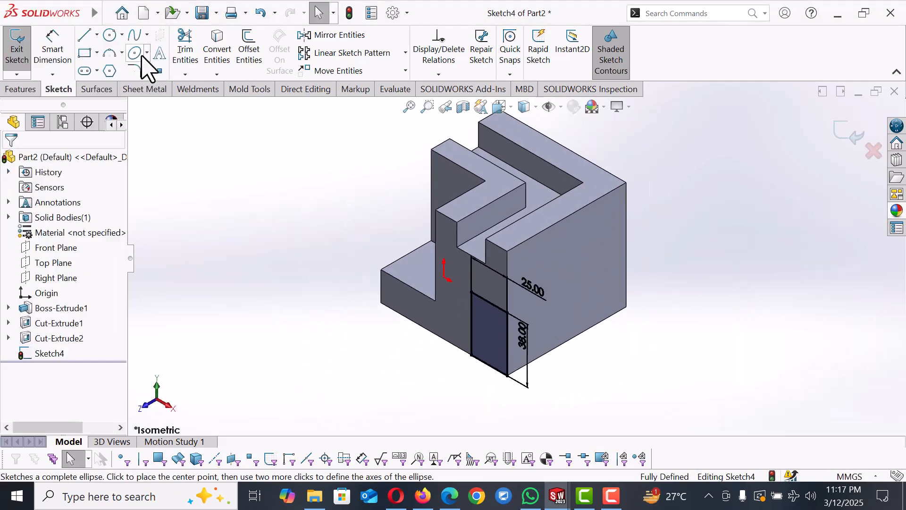
left_click(20, 89)
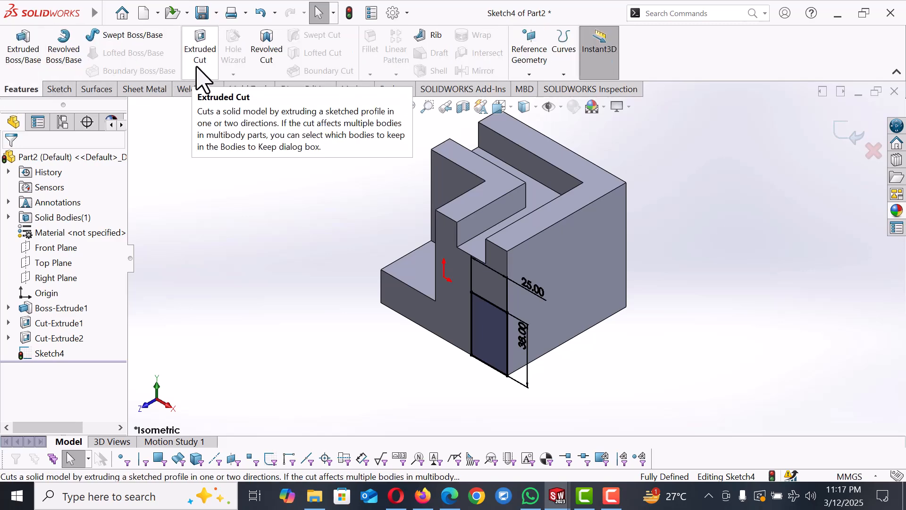
left_click(198, 52)
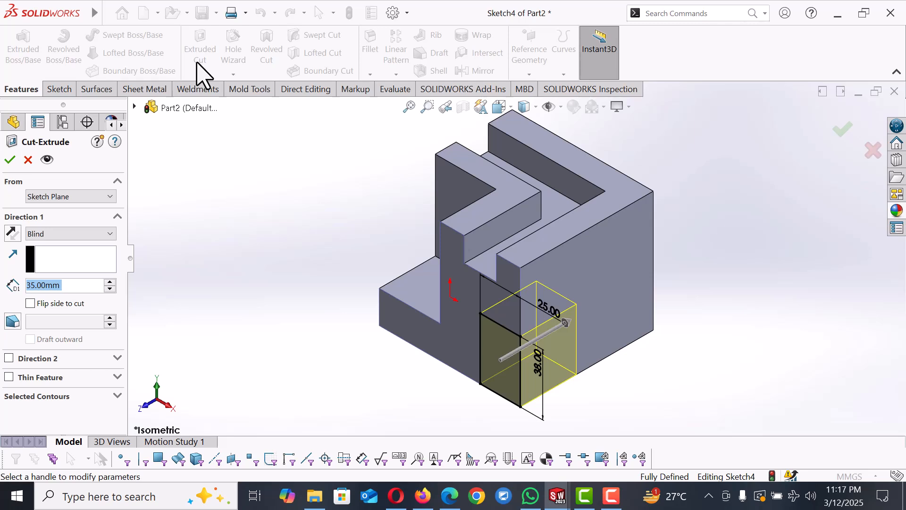
type("48")
key("Return")
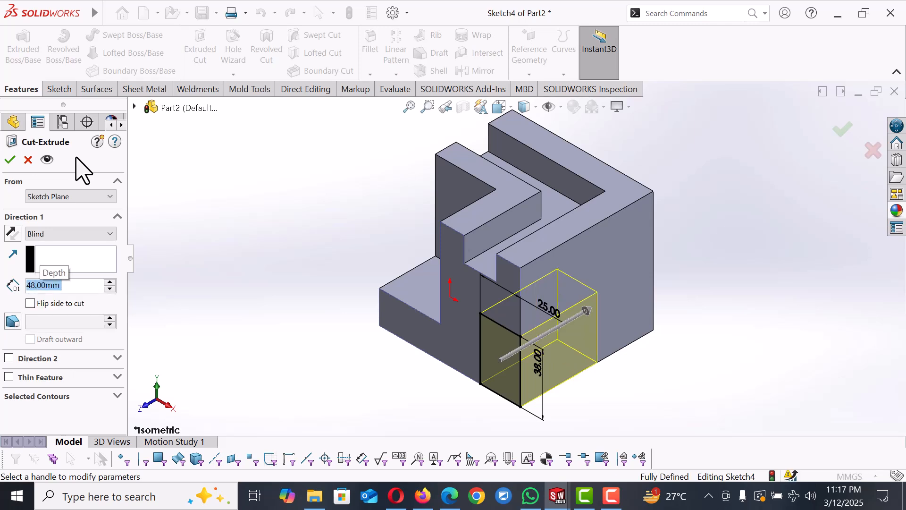
left_click(14, 160)
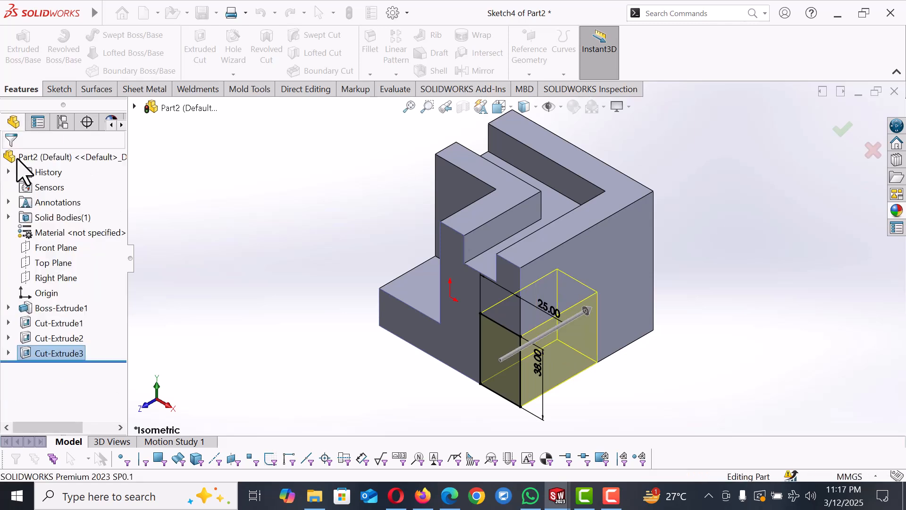
Step: Apply the Plain White scene to the isometric view and switch the display style to Shaded
key("f")
mouse_move(751, 255)
middle_mouse_down()
mouse_move(788, 232)
mouse_move(751, 256)
middle_mouse_up()
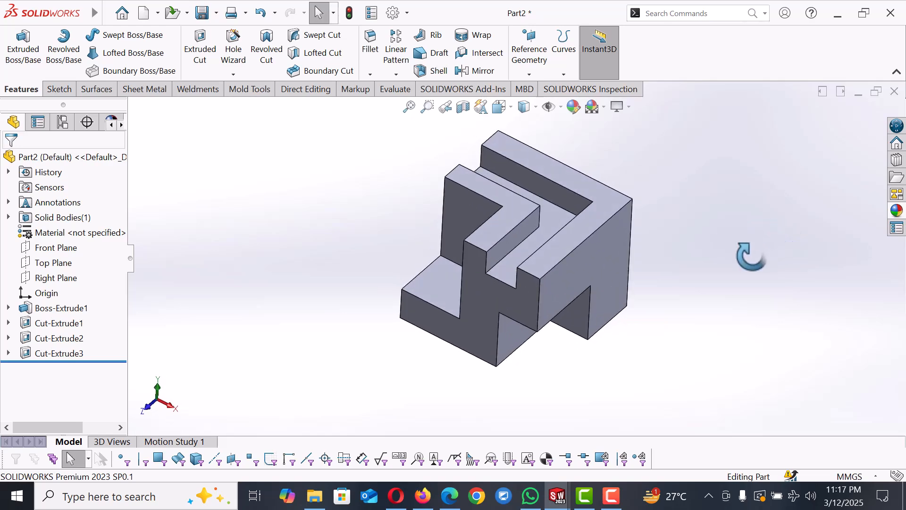
key("space")
left_click(159, 53)
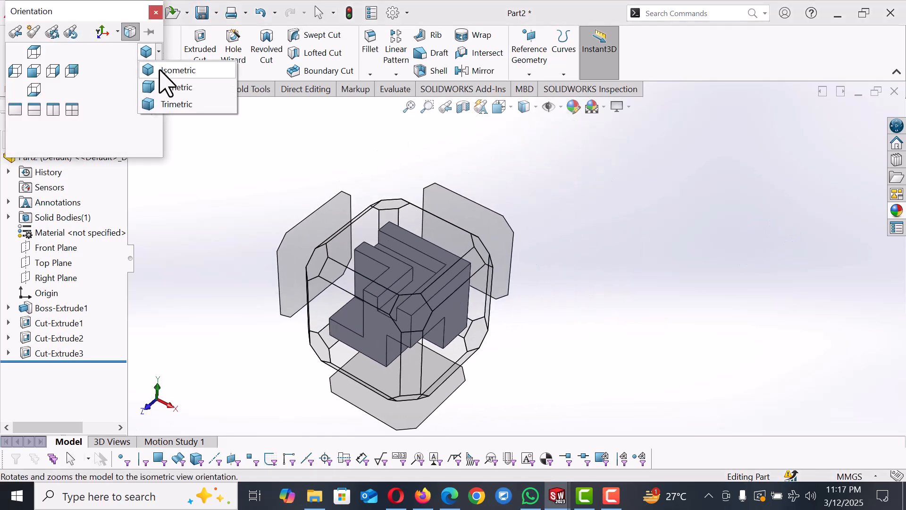
left_click(162, 68)
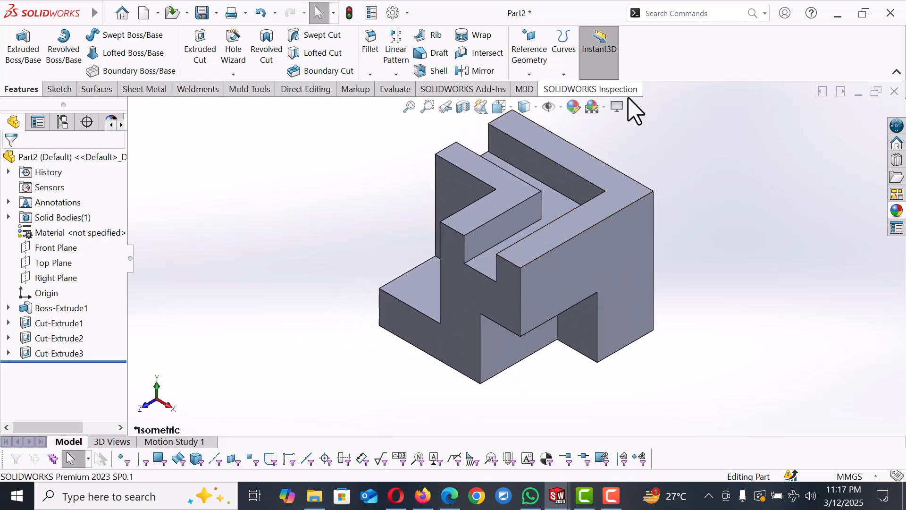
left_click(605, 108)
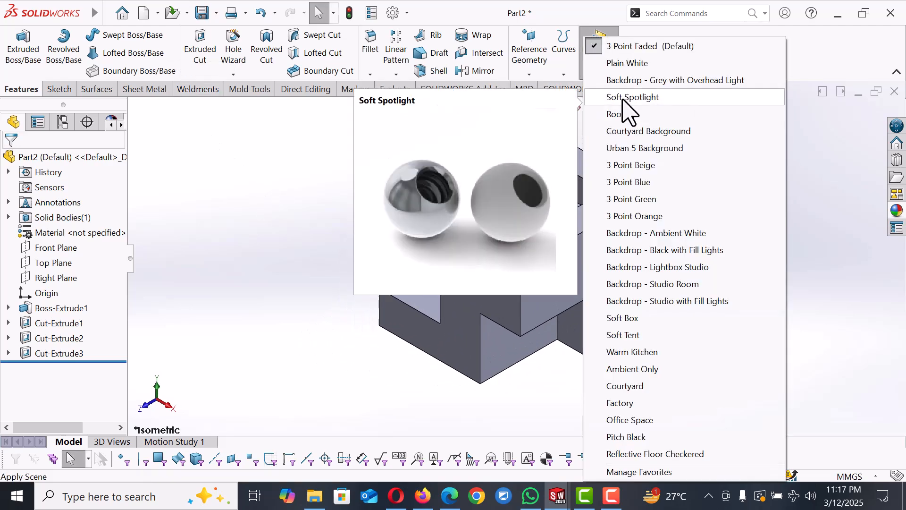
left_click(630, 64)
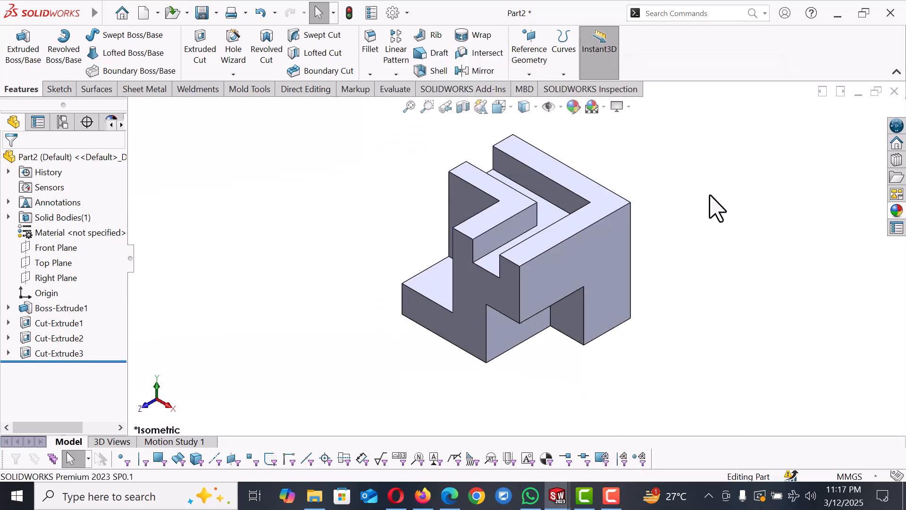
left_click(536, 107)
left_click(525, 145)
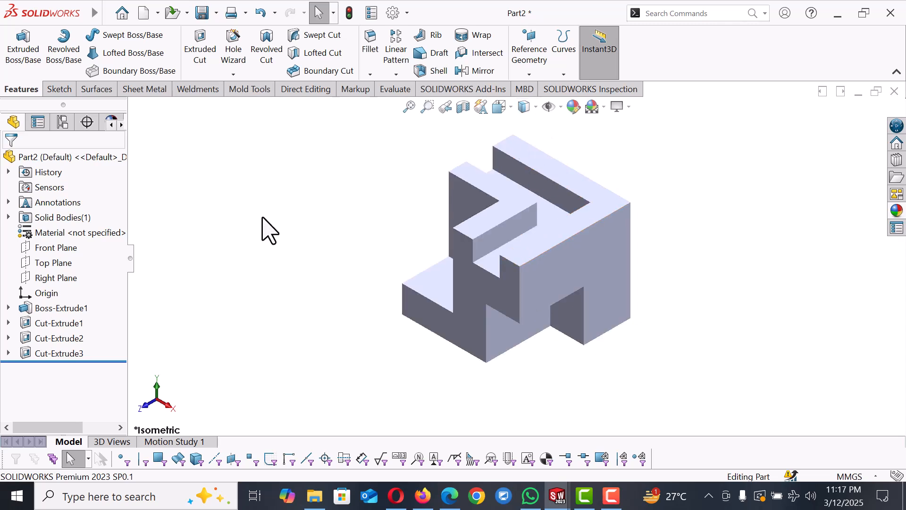
Step: Color the whole part light blue-violet and switch the display style back to Shaded With Edges
right_click(513, 203)
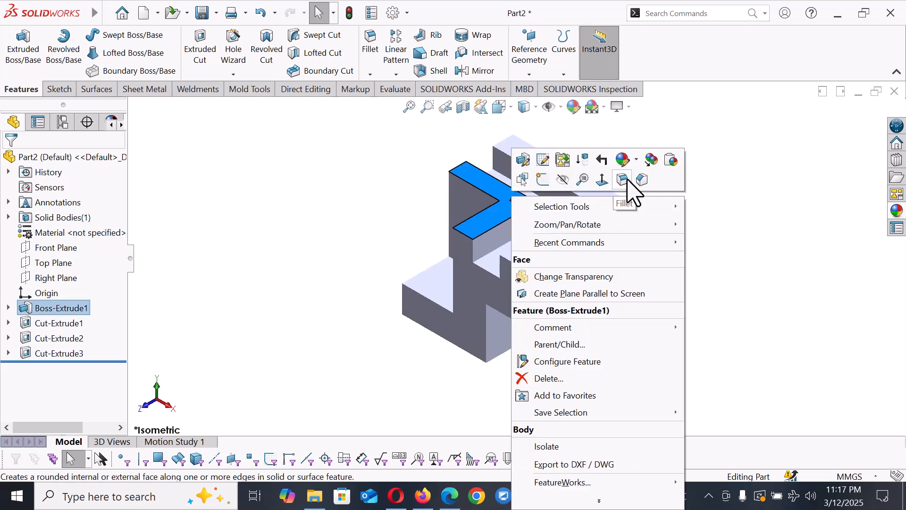
left_click(637, 160)
left_click(647, 240)
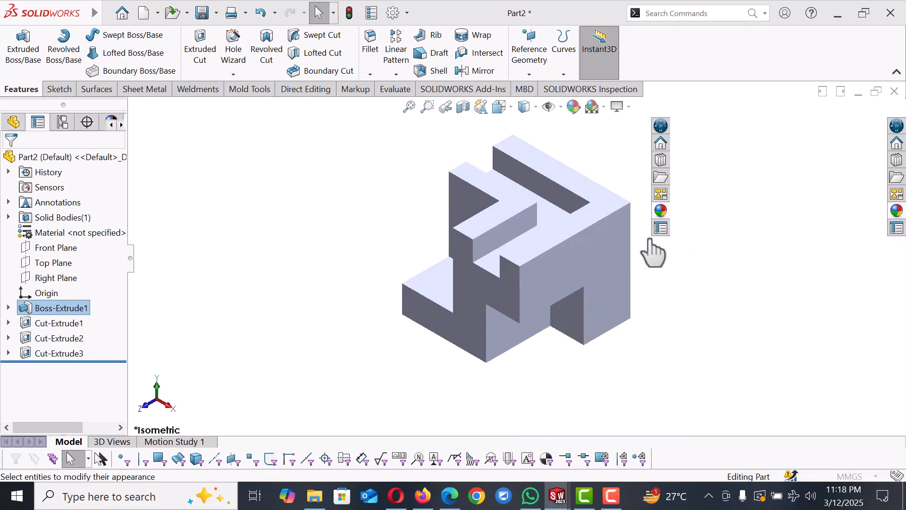
left_click_drag(116, 268, 117, 297)
left_click(76, 344)
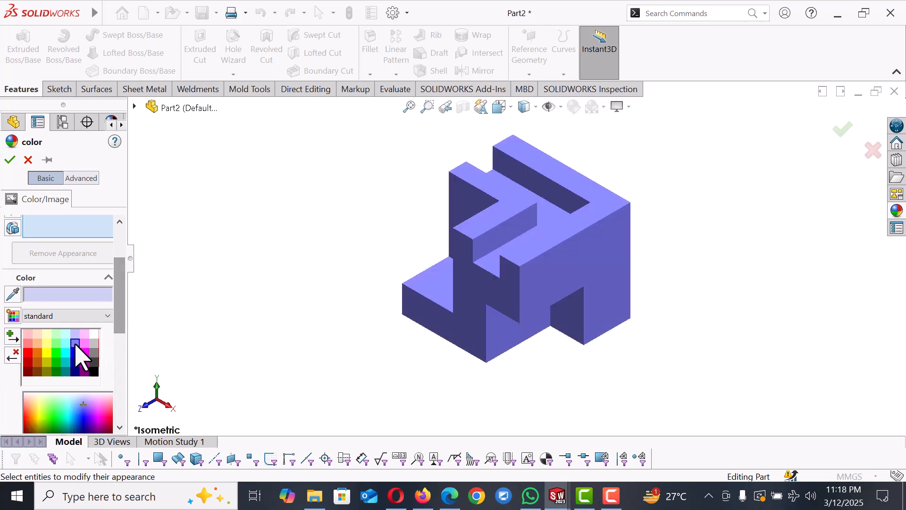
left_click(10, 161)
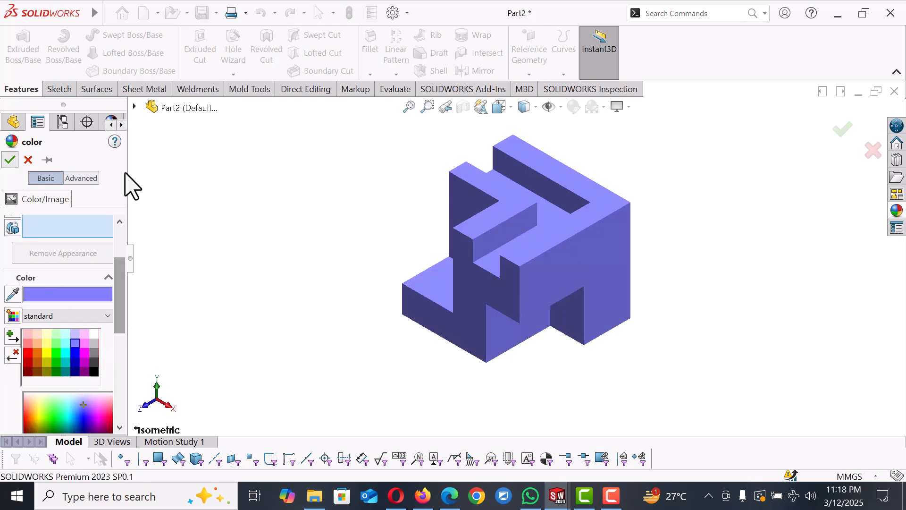
left_click(535, 108)
left_click(526, 120)
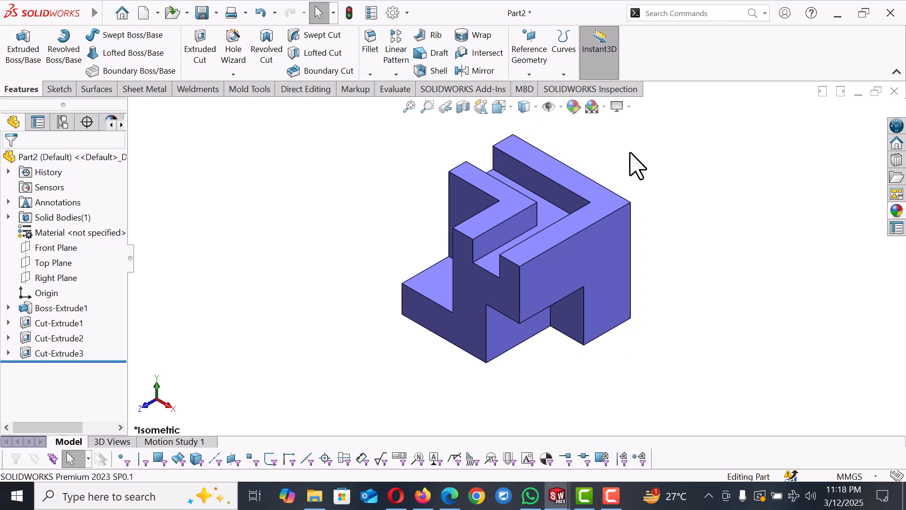